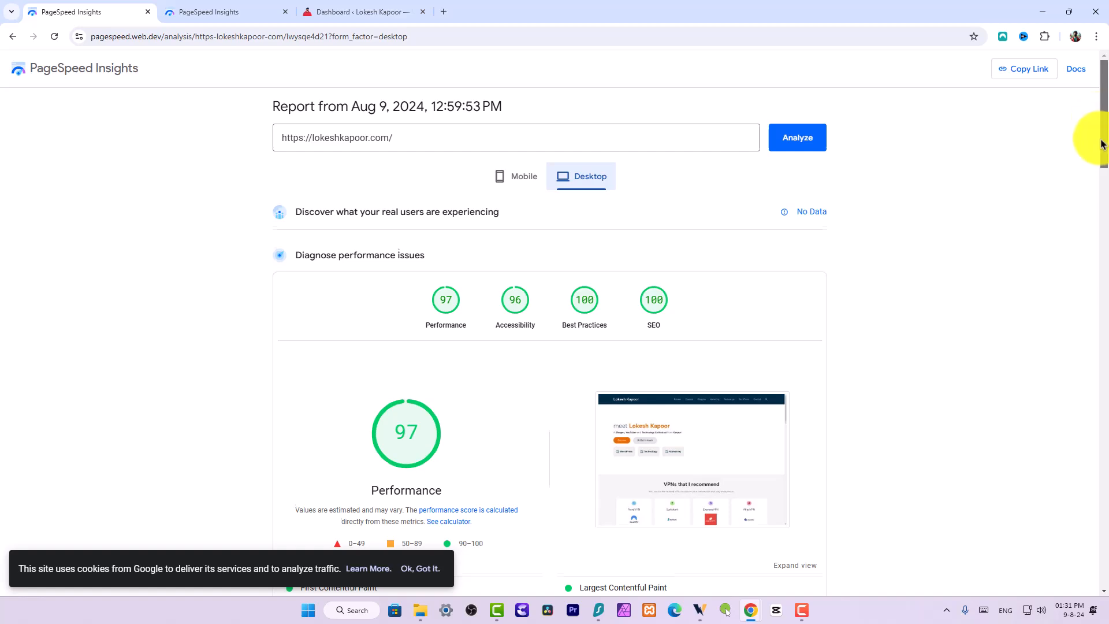
# Step: Review the homepage's desktop performance metrics, filter the diagnostics by LCP and switch the audit filter back to All
pyautogui.moveTo(1101, 137); pyautogui.dragTo(1105, 170)
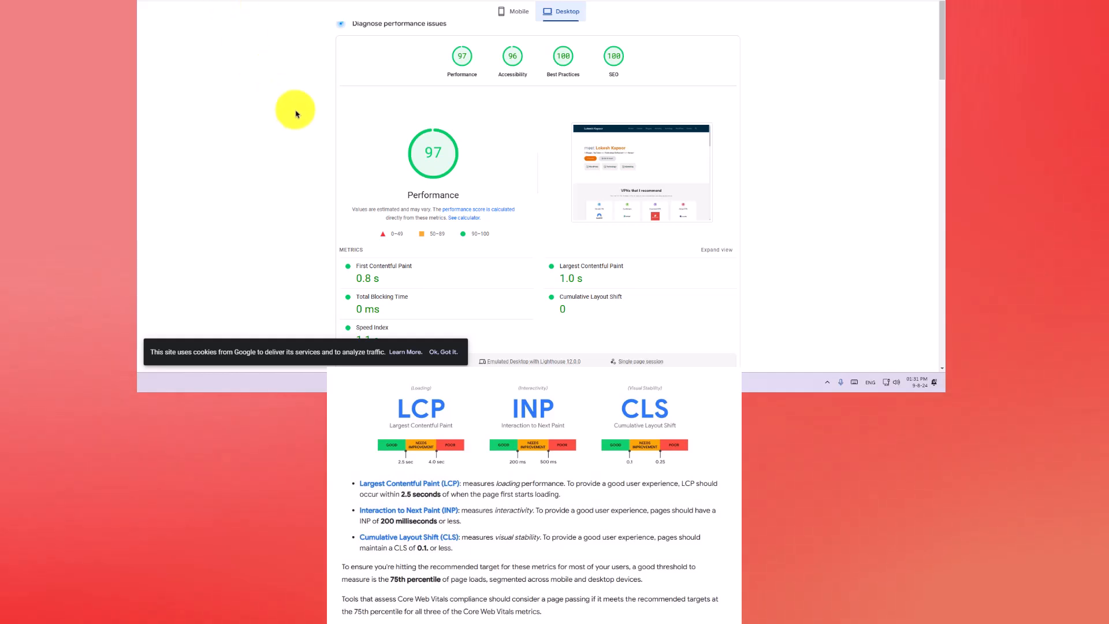
pyautogui.scroll(-2, 300, 111)
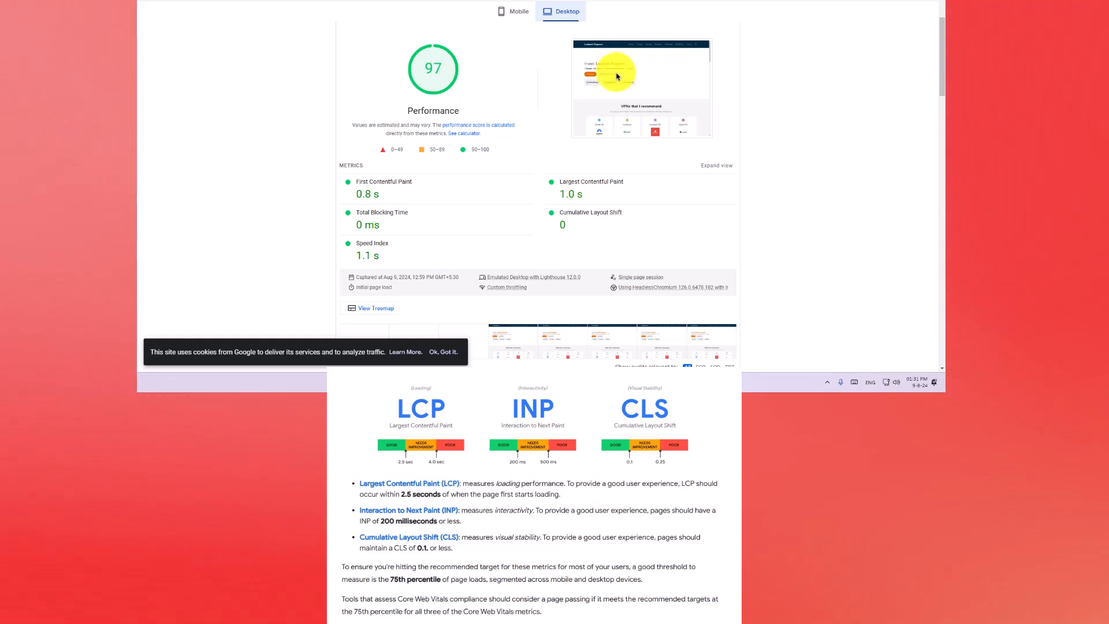
pyautogui.scroll(-2, 541, 242)
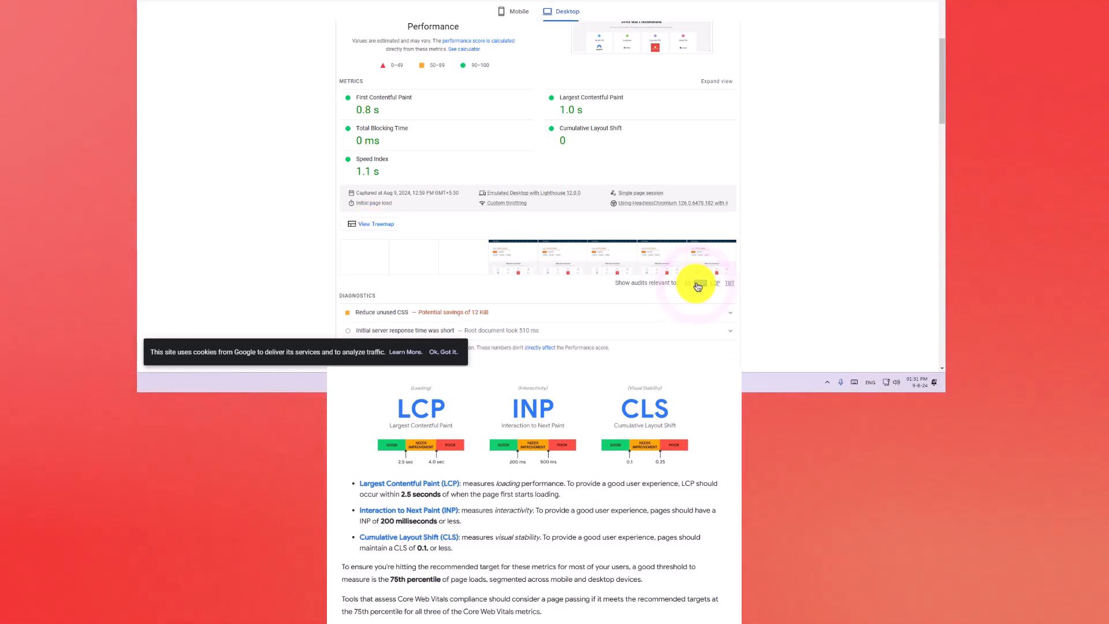
pyautogui.click(716, 284)
pyautogui.scroll(-2, 722, 287)
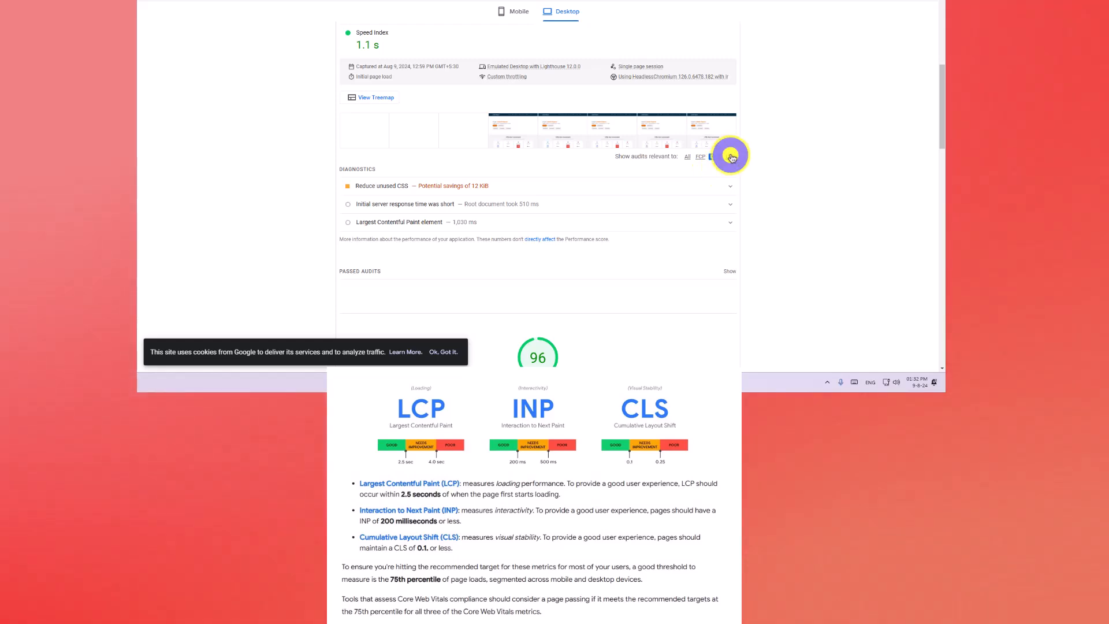
pyautogui.click(687, 157)
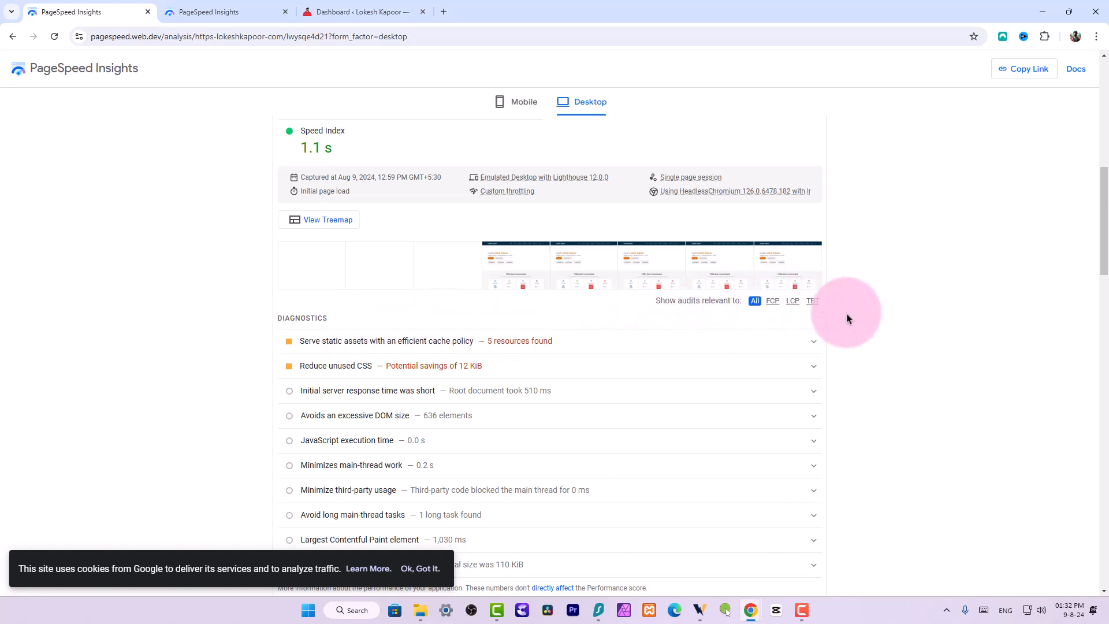
# Step: View the report's Lighthouse treemap and return to the homepage's PageSpeed Insights report
pyautogui.scroll(2, 638, 334)
pyautogui.click(329, 335)
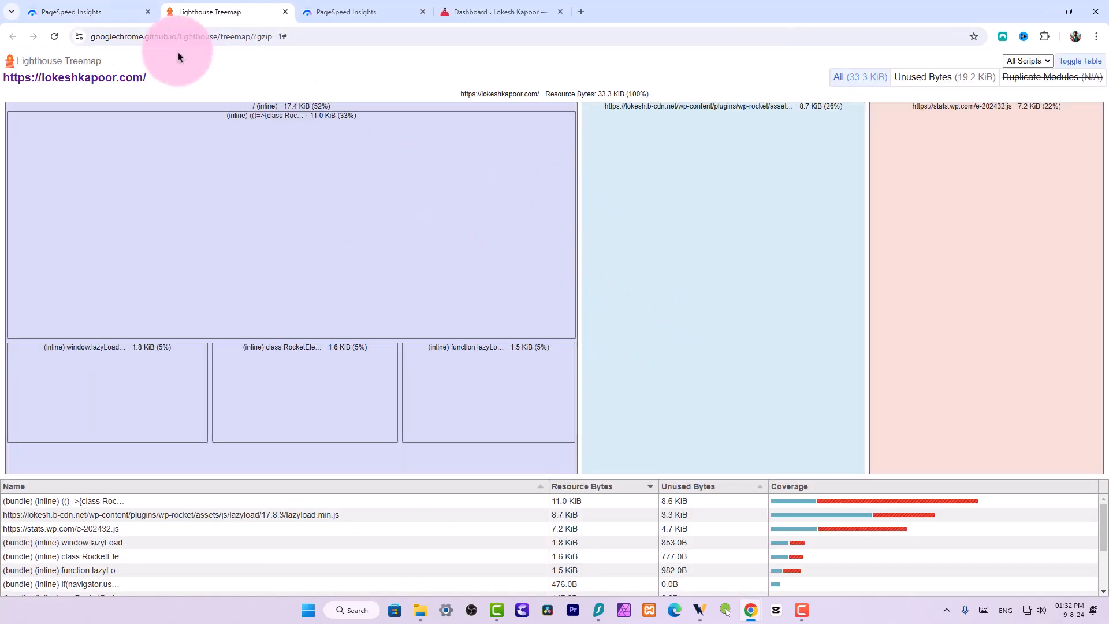
pyautogui.click(92, 11)
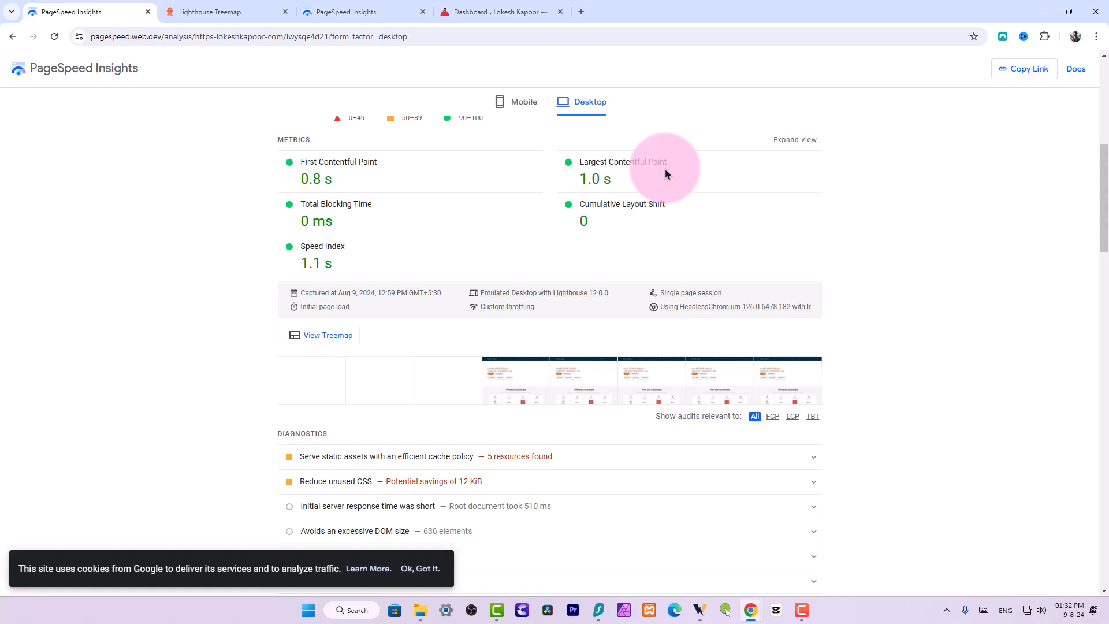
# Step: Examine the Largest Contentful Paint value and the overall category scores in the homepage's desktop report
pyautogui.moveTo(580, 179); pyautogui.dragTo(614, 179)
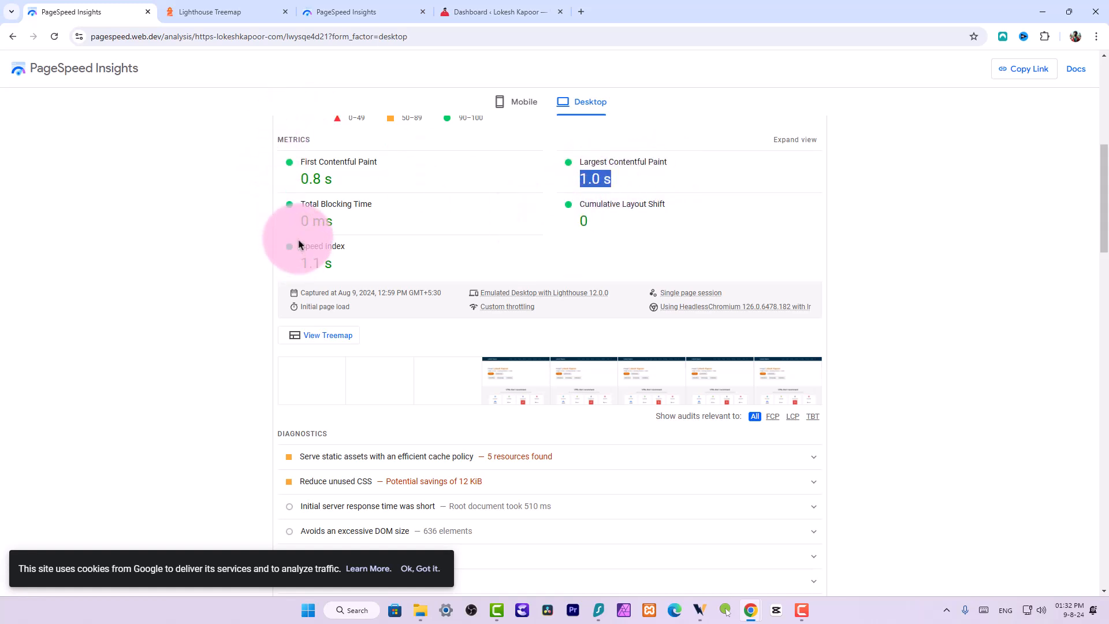
pyautogui.moveTo(1104, 191); pyautogui.dragTo(1103, 110)
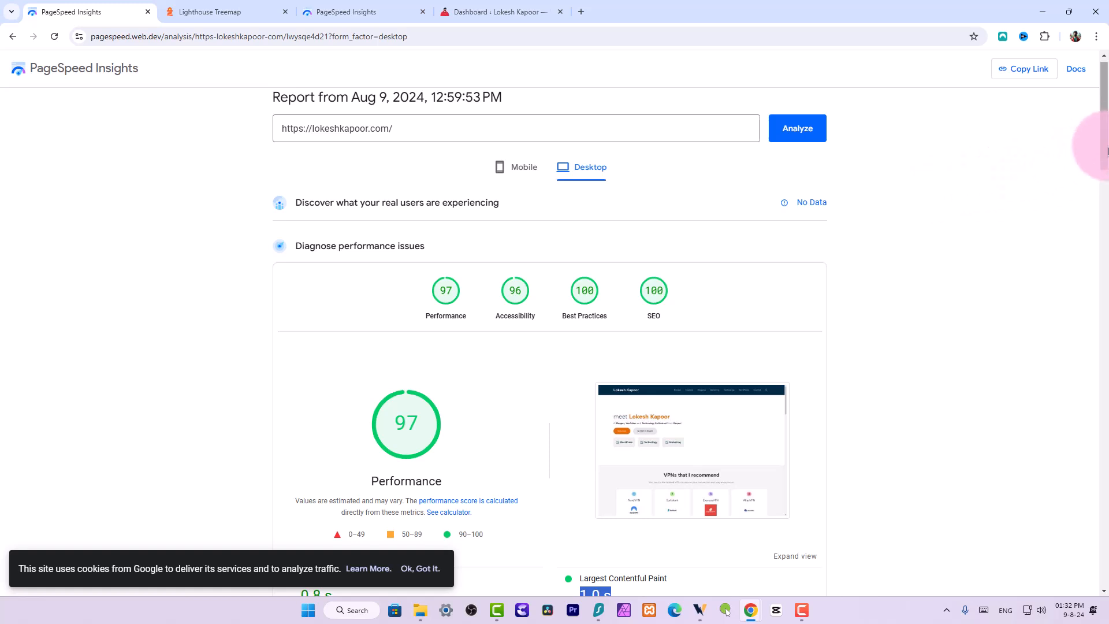
pyautogui.scroll(1, 1099, 141)
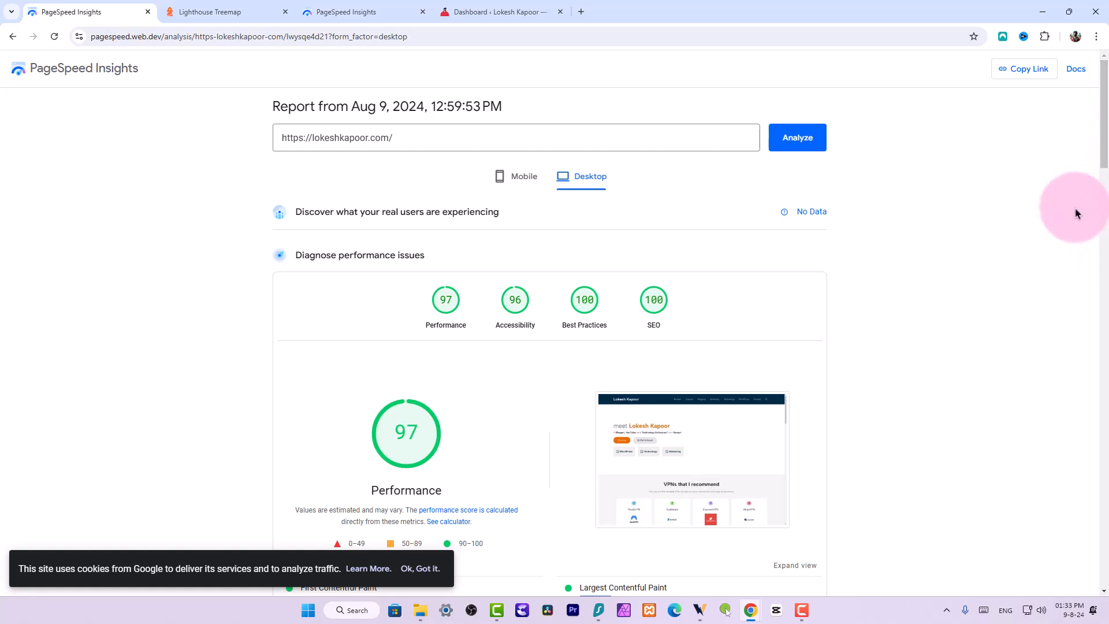
pyautogui.scroll(-1, 1100, 167)
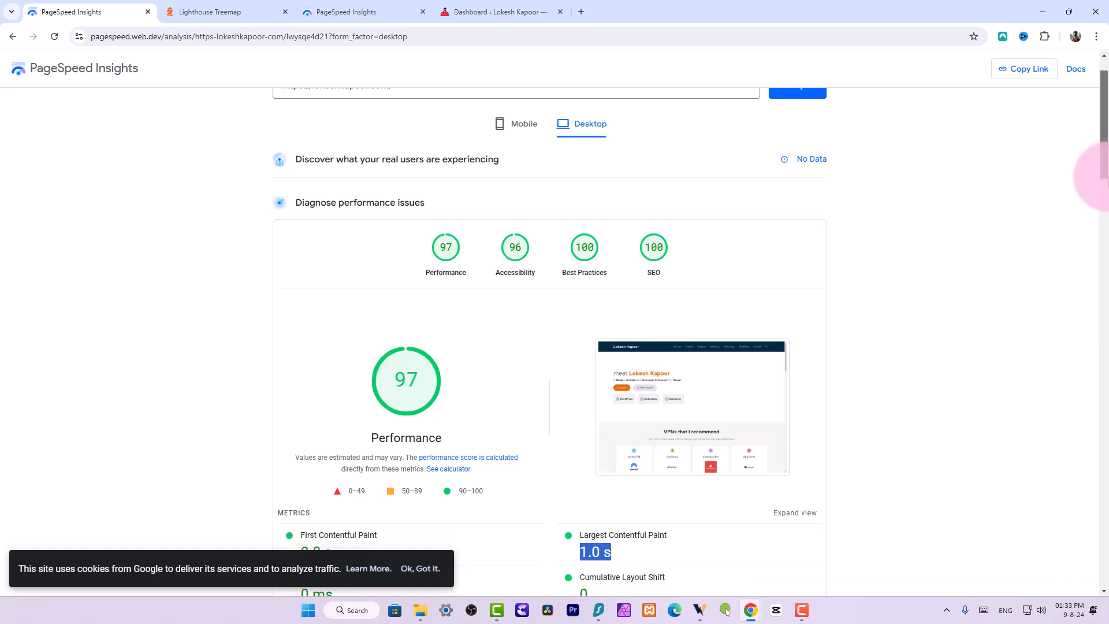
pyautogui.scroll(1, 1104, 161)
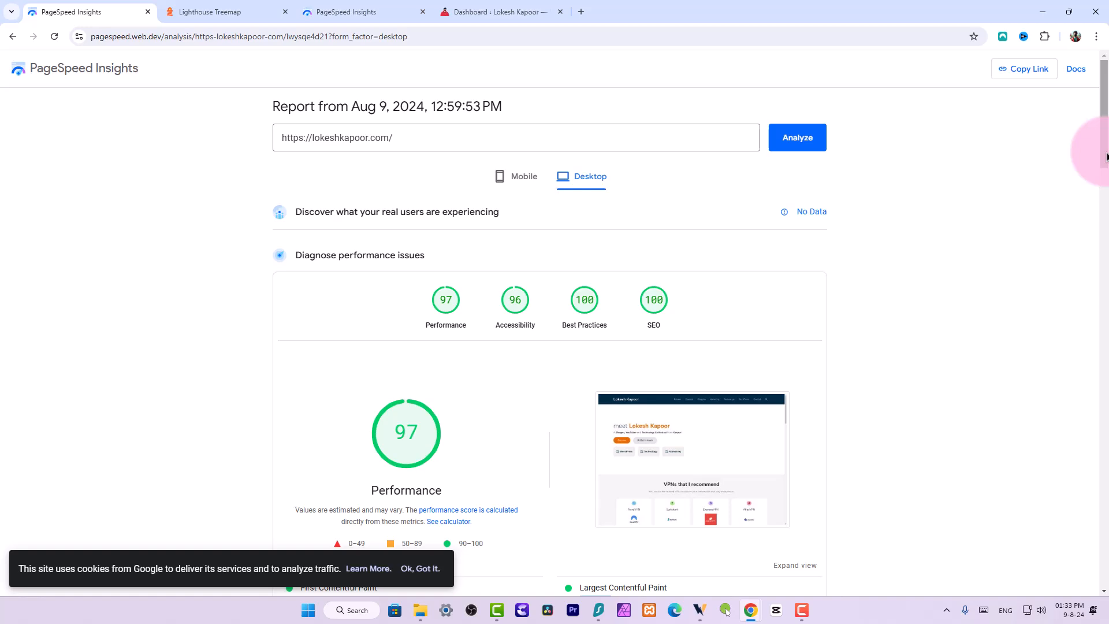
# Step: View the PageSpeed Insights report for the elementskit-review page and switch to the site's WordPress dashboard
pyautogui.click(381, 12)
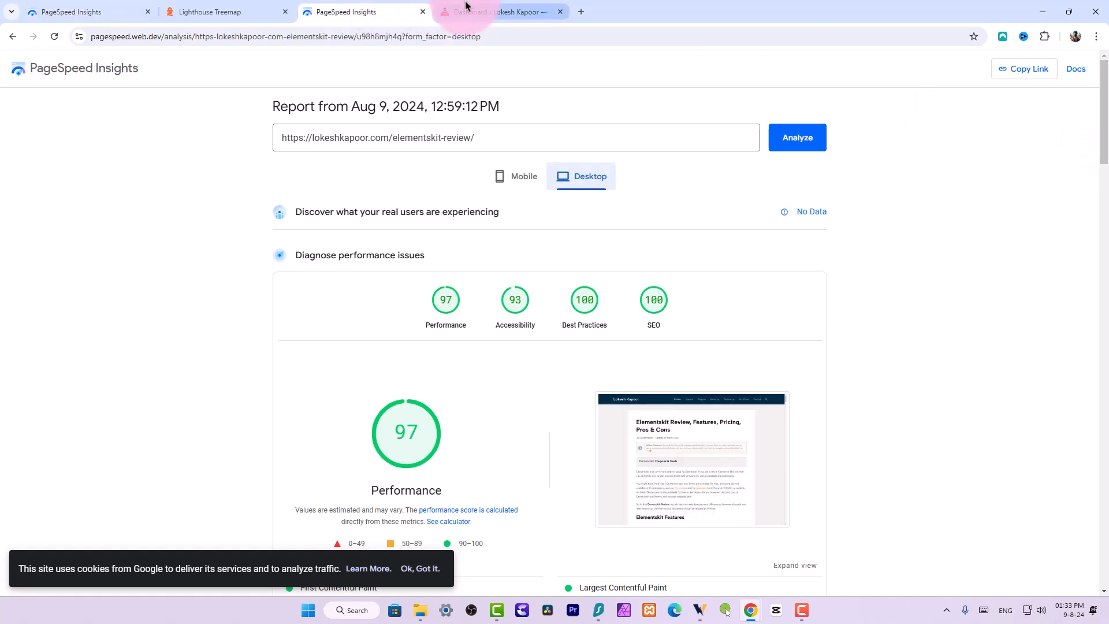
pyautogui.click(467, 6)
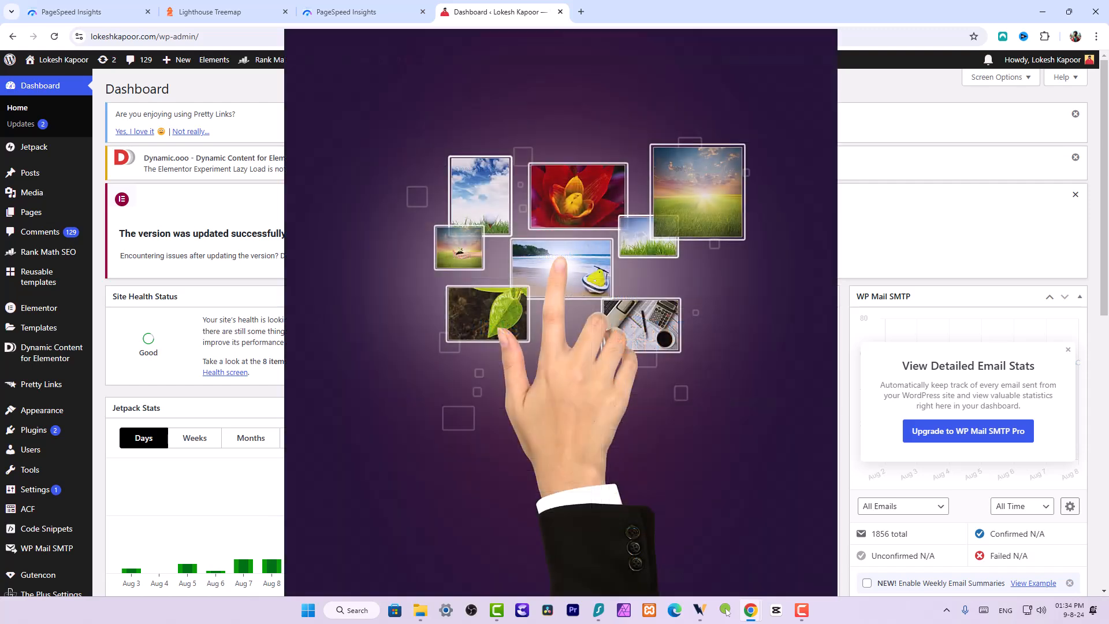
# Step: Open the analyzed website's homepage in a new browser tab beside its PageSpeed Insights report
pyautogui.click(74, 13)
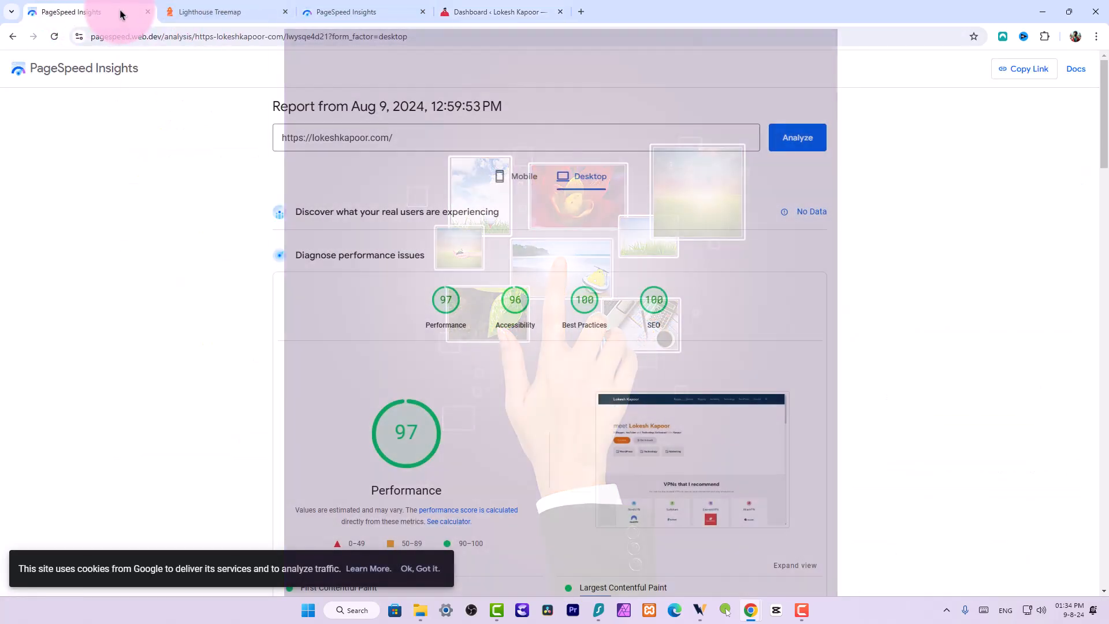
pyautogui.rightClick(119, 14)
pyautogui.click(137, 19)
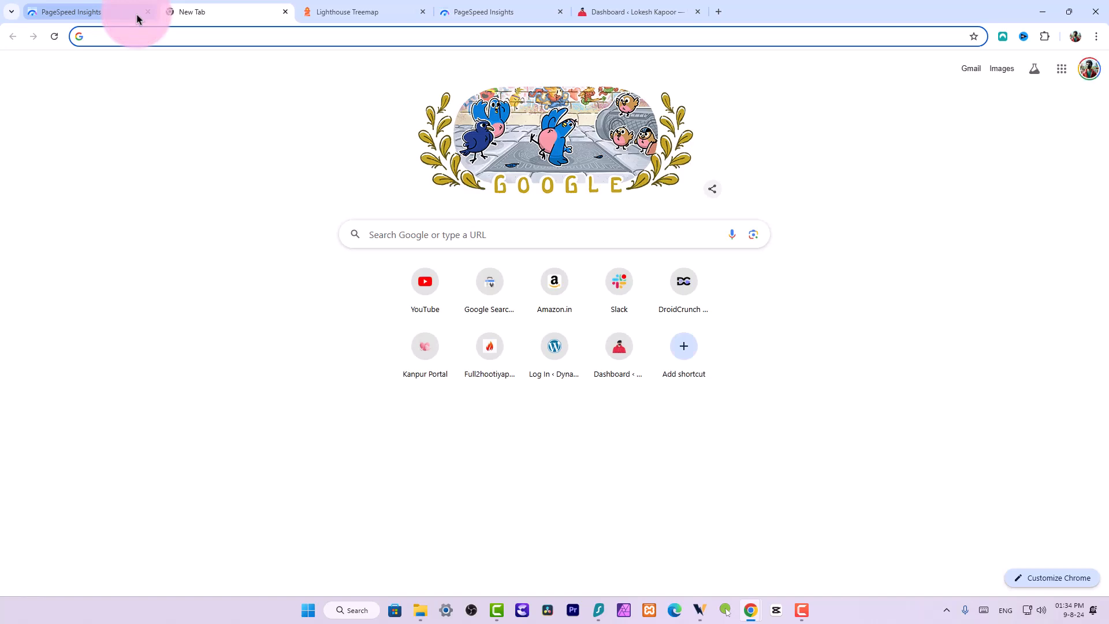
pyautogui.write('lokesh kapoor')
pyautogui.press('Down')
pyautogui.press('Down')
pyautogui.press('Return')
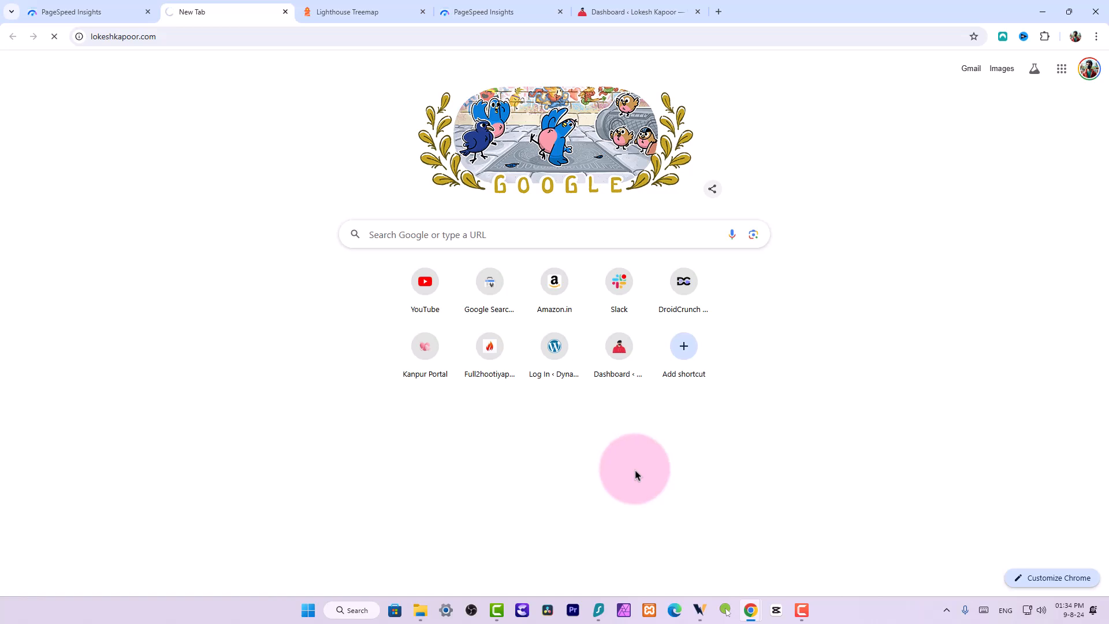
# Step: View the Webp Converter desktop app, return to Chrome, and find and open the AnyWebP website in a new browser tab
pyautogui.click(700, 610)
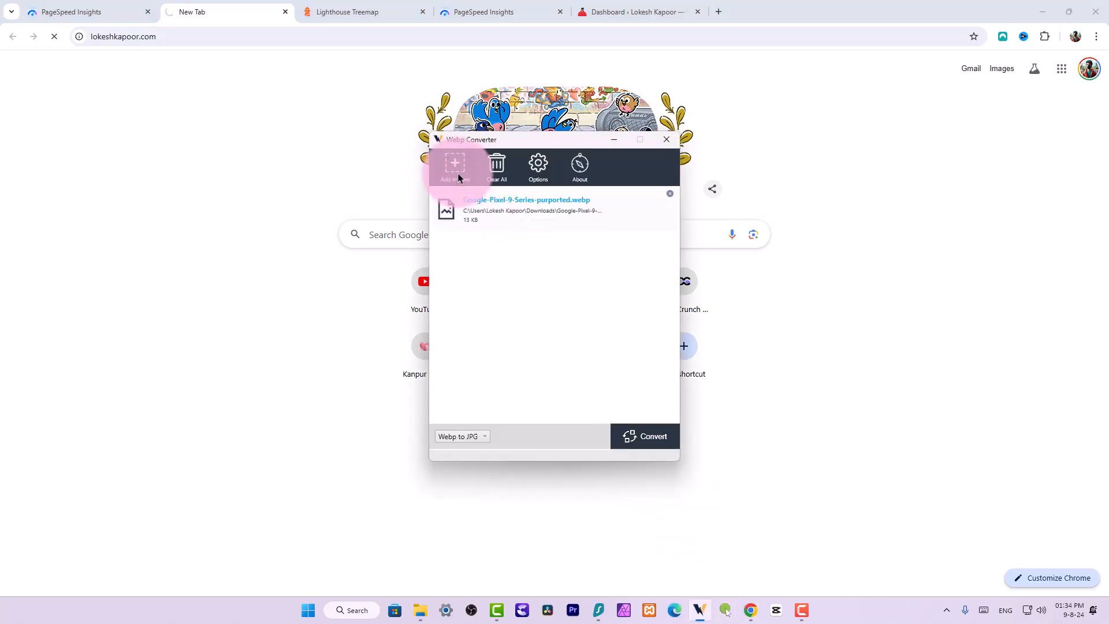
pyautogui.click(245, 17)
pyautogui.hotkey('ctrl', 't')
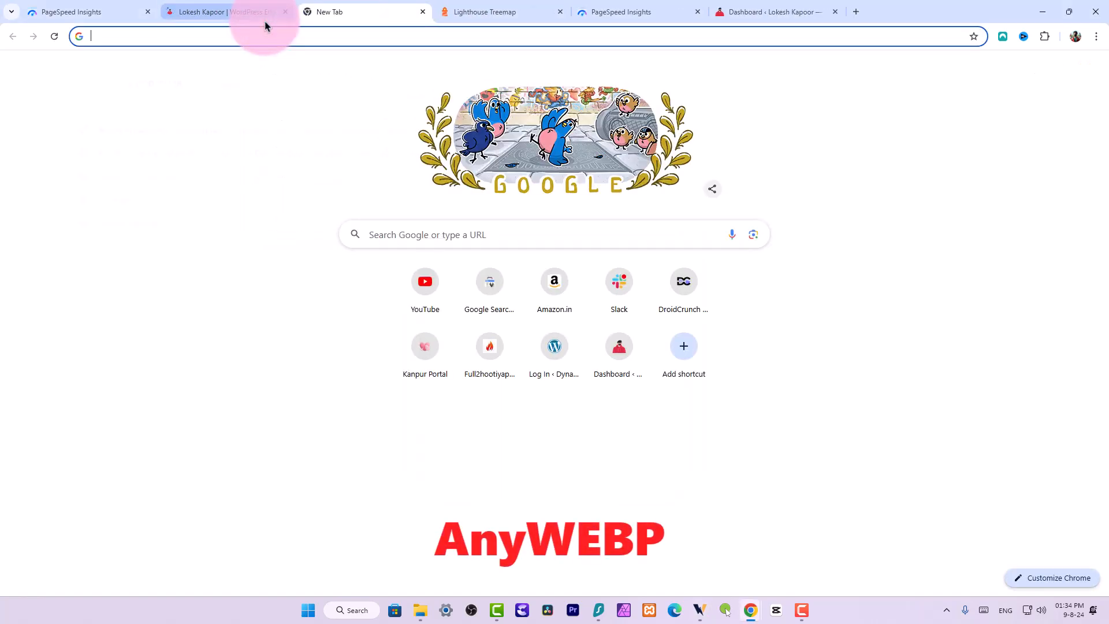
pyautogui.write('anywebp')
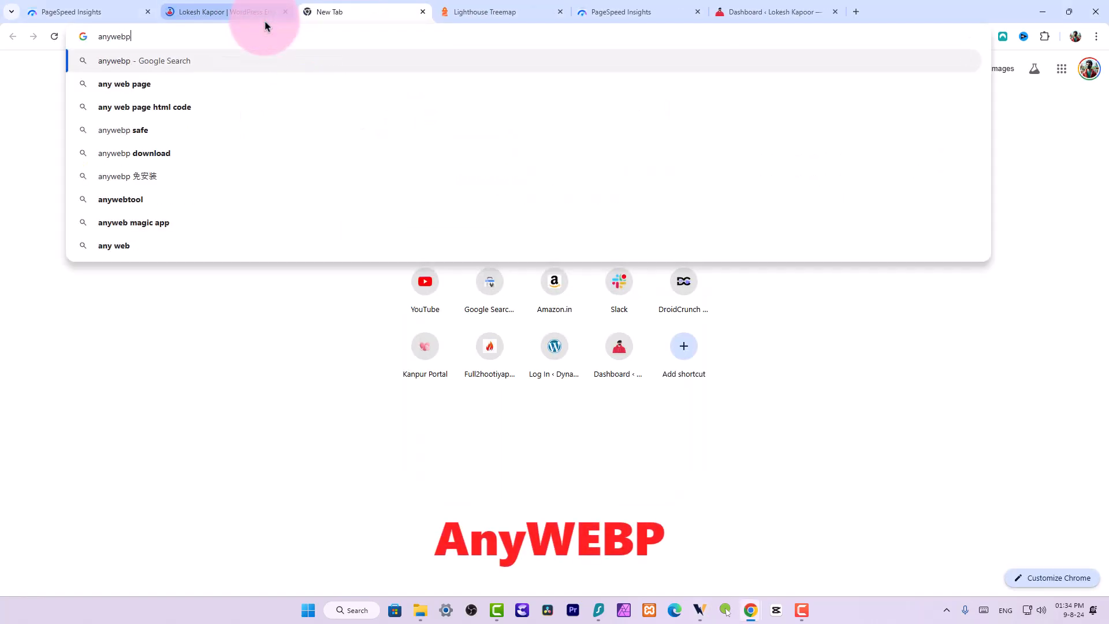
pyautogui.press('Return')
pyautogui.click(453, 233)
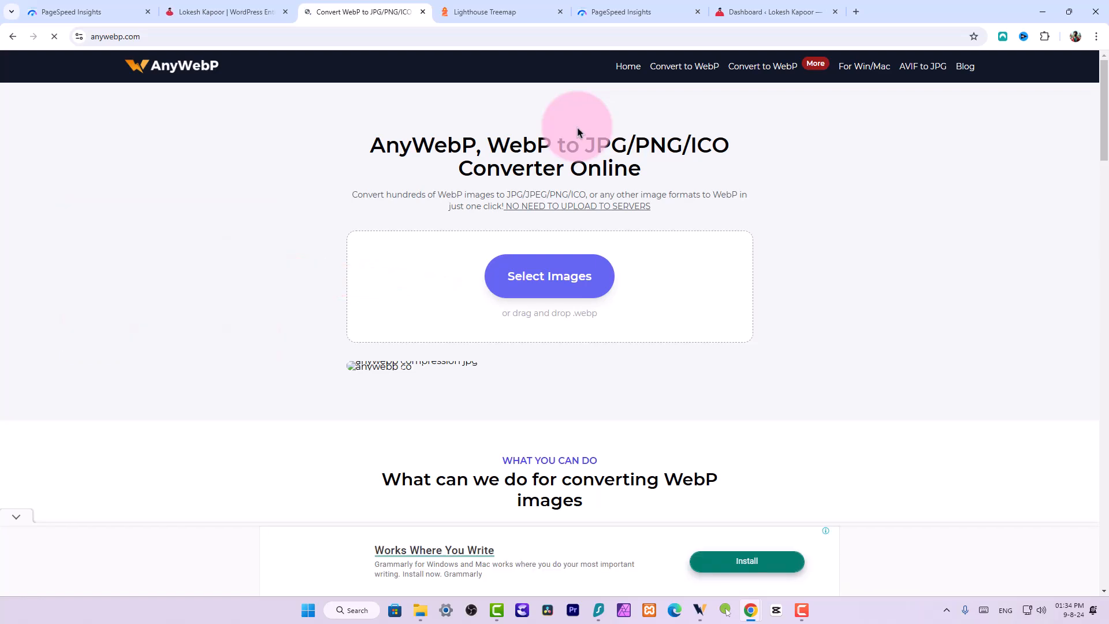
# Step: Search for tinypng in a new tab beside AnyWebP and open the TinyPNG website to look over its optimization products
pyautogui.rightClick(382, 17)
pyautogui.click(396, 24)
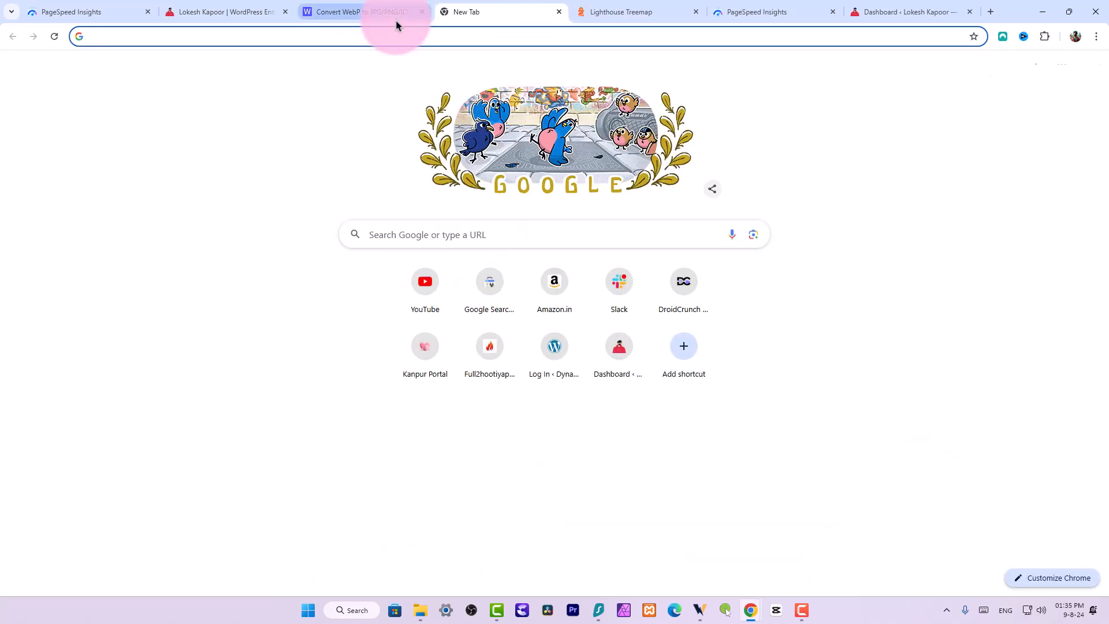
pyautogui.write('tiny')
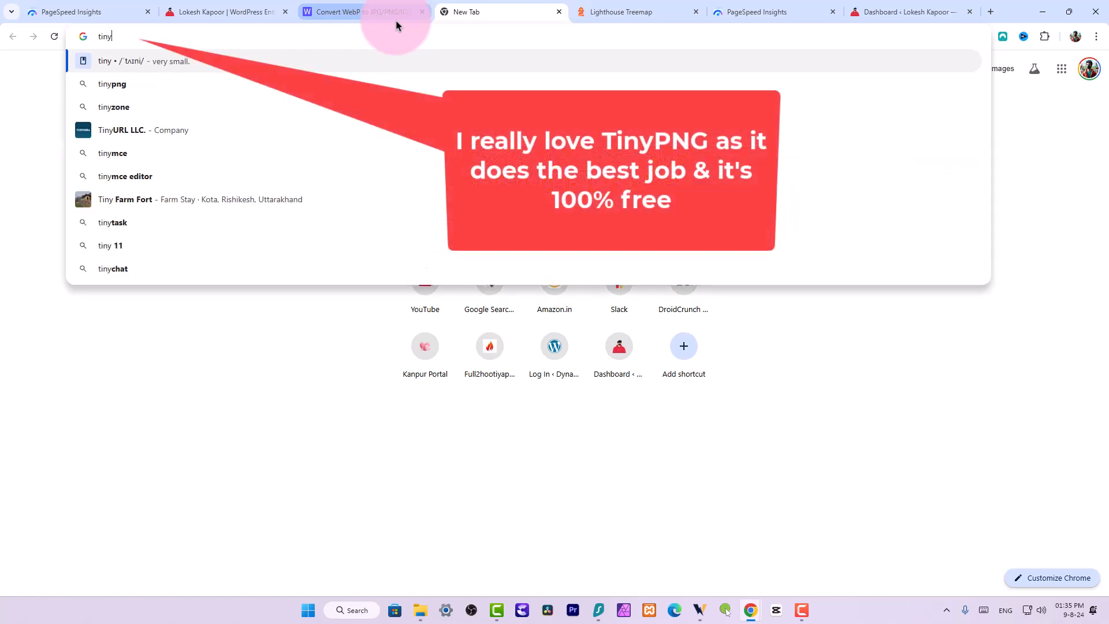
pyautogui.write('png')
pyautogui.press('Return')
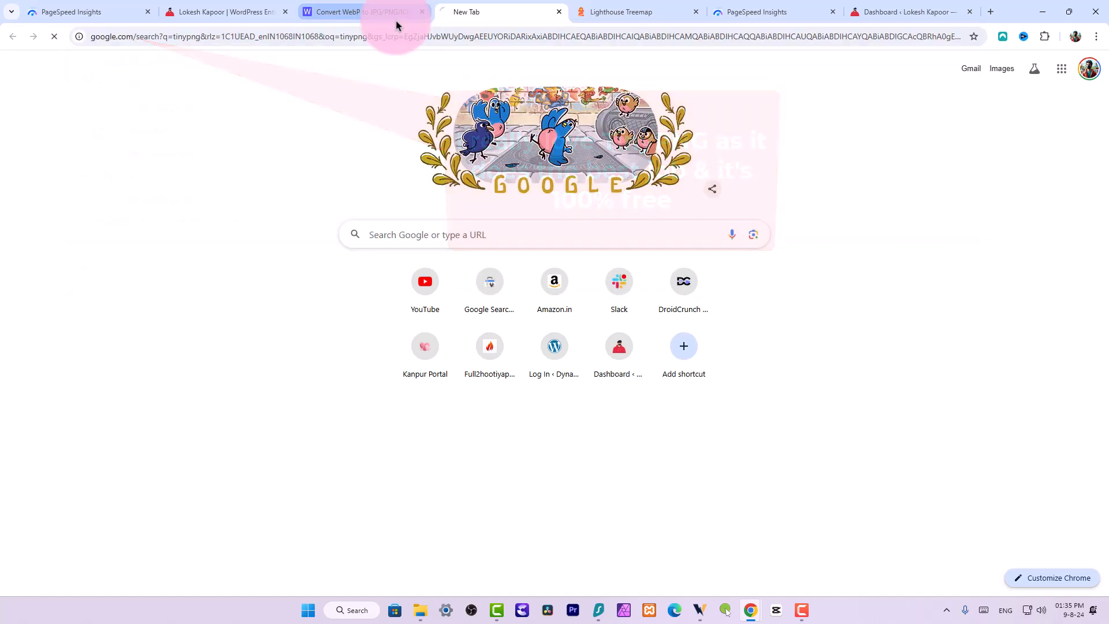
pyautogui.click(241, 175)
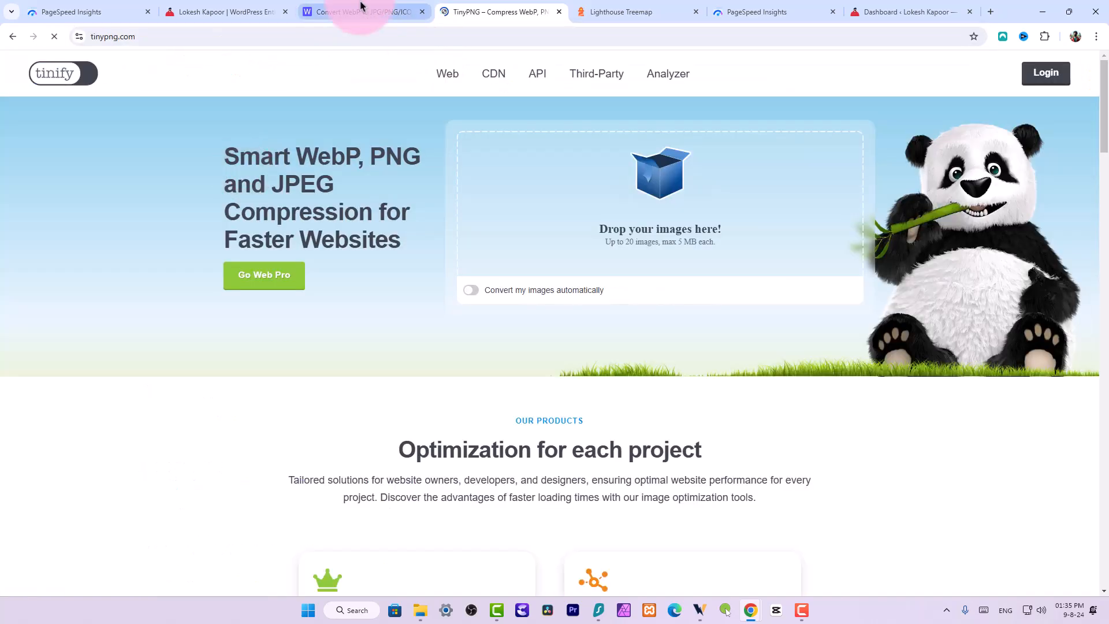
pyautogui.scroll(-4, 576, 450)
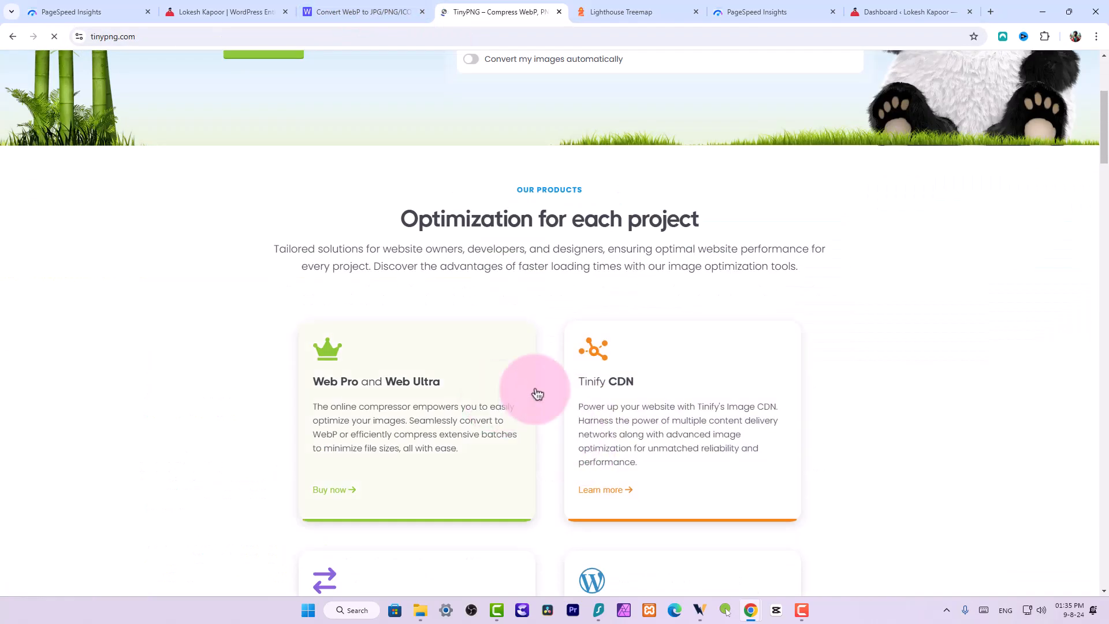
pyautogui.scroll(4, 770, 366)
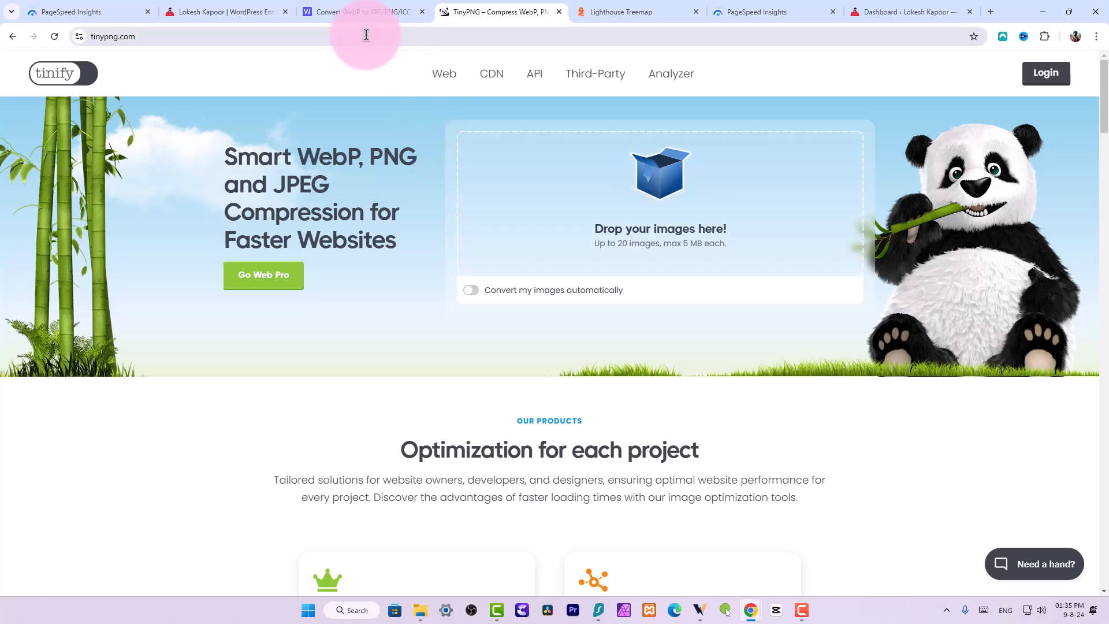
# Step: Return to the analyzed website's homepage and look over the images in its VPN and content software recommendation sections
pyautogui.click(357, 17)
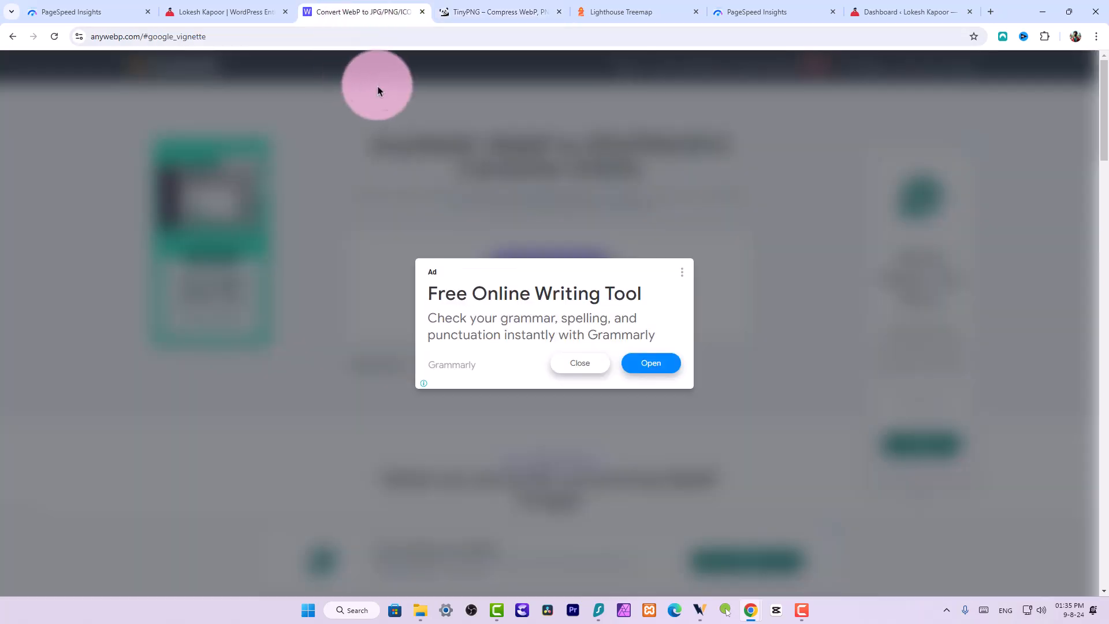
pyautogui.click(229, 8)
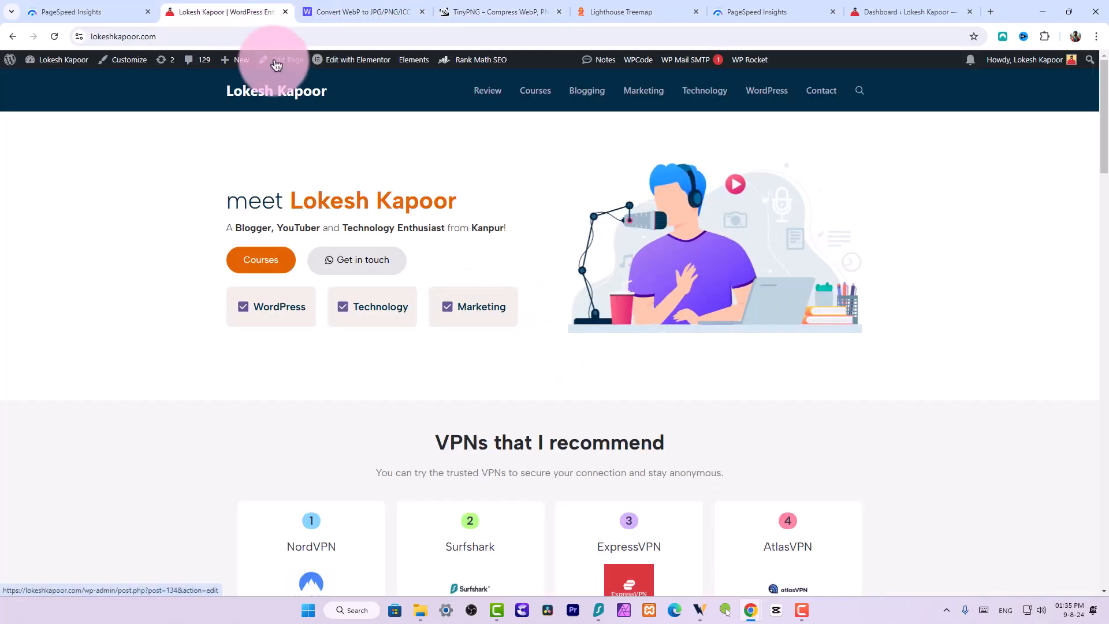
pyautogui.scroll(-4, 470, 235)
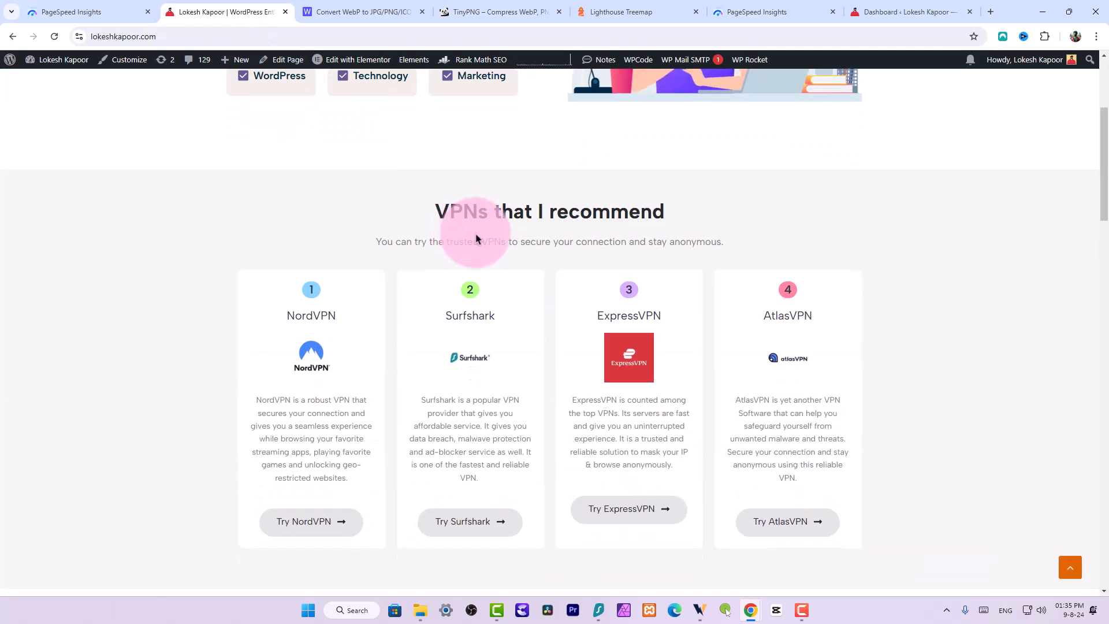
pyautogui.scroll(-3, 478, 236)
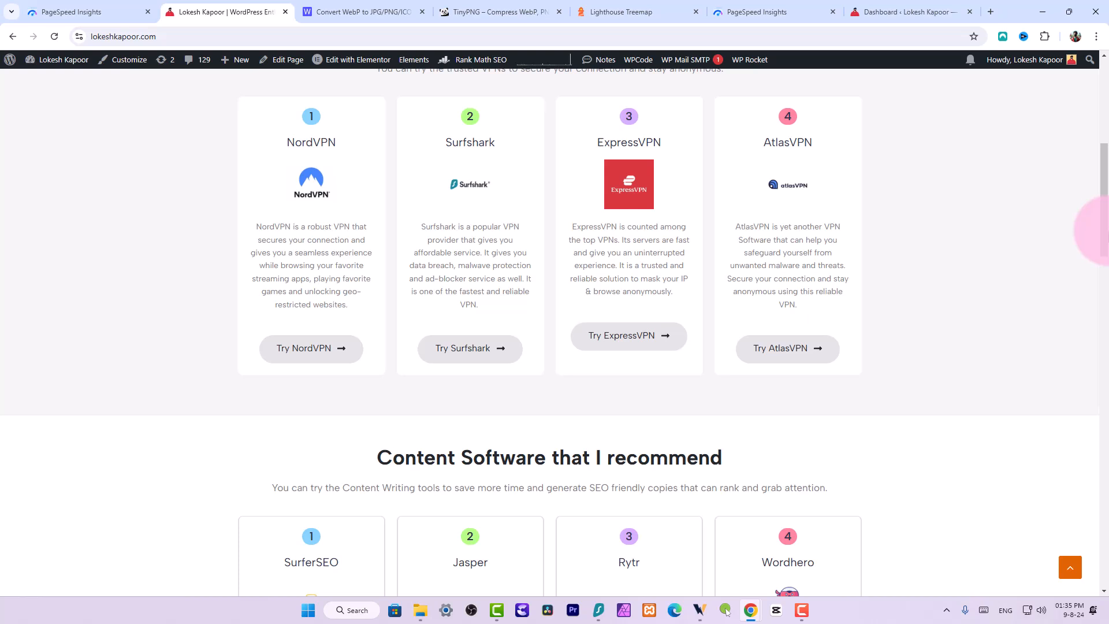
pyautogui.scroll(-2, 1106, 234)
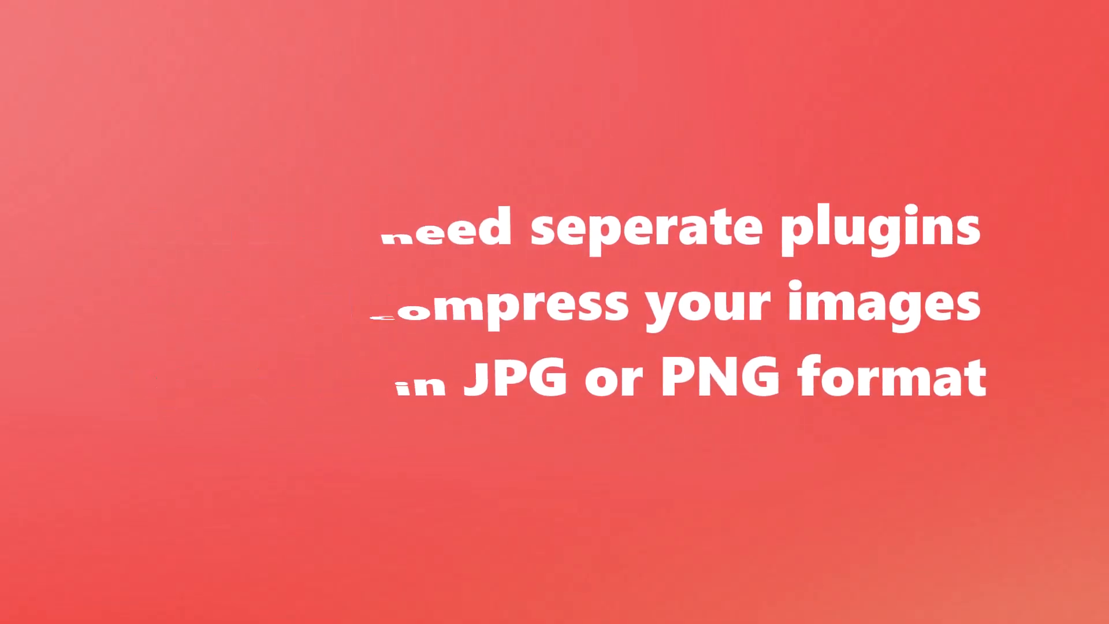
# Step: Search the web for shortpixle in a new tab beside the AnyWebP tab
pyautogui.rightClick(364, 20)
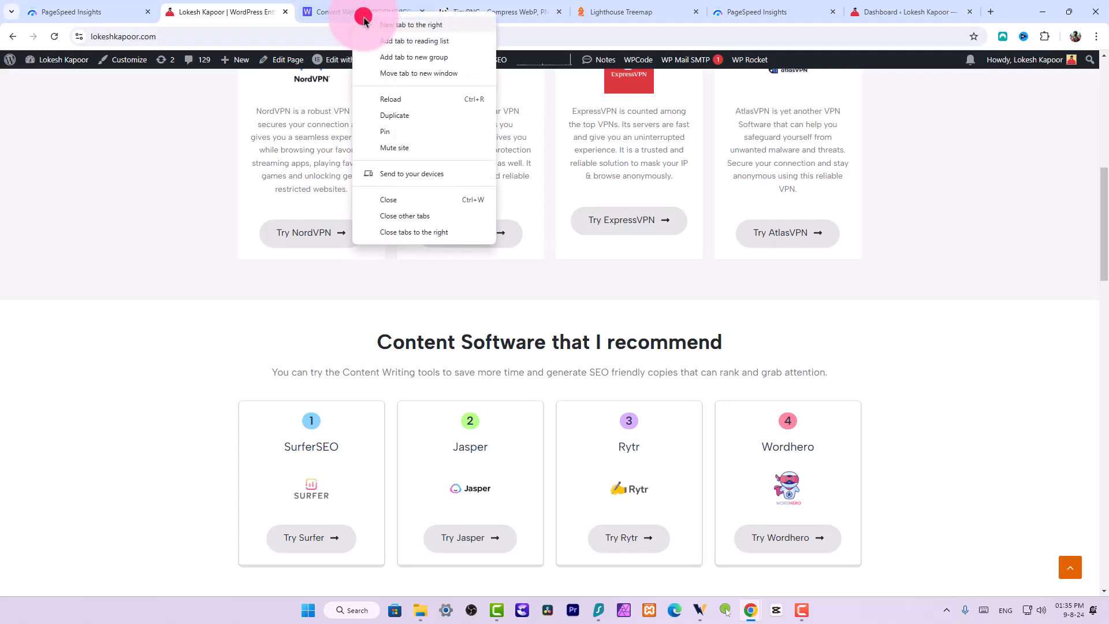
pyautogui.click(366, 22)
pyautogui.write('shortpo')
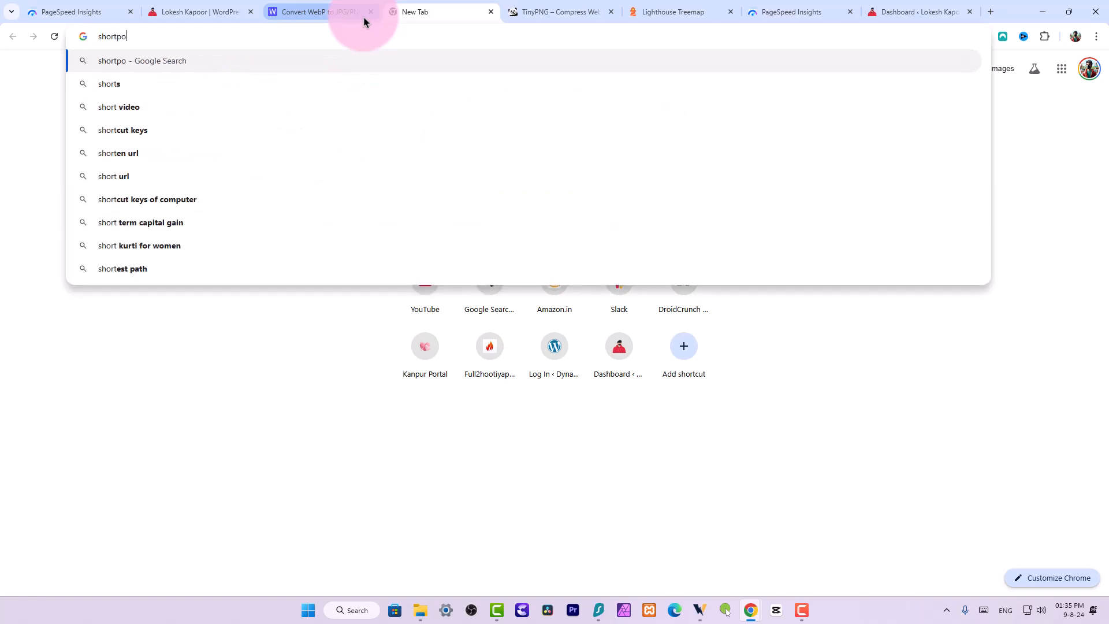
pyautogui.press('BackSpace')
pyautogui.write('ixle')
pyautogui.press('Return')
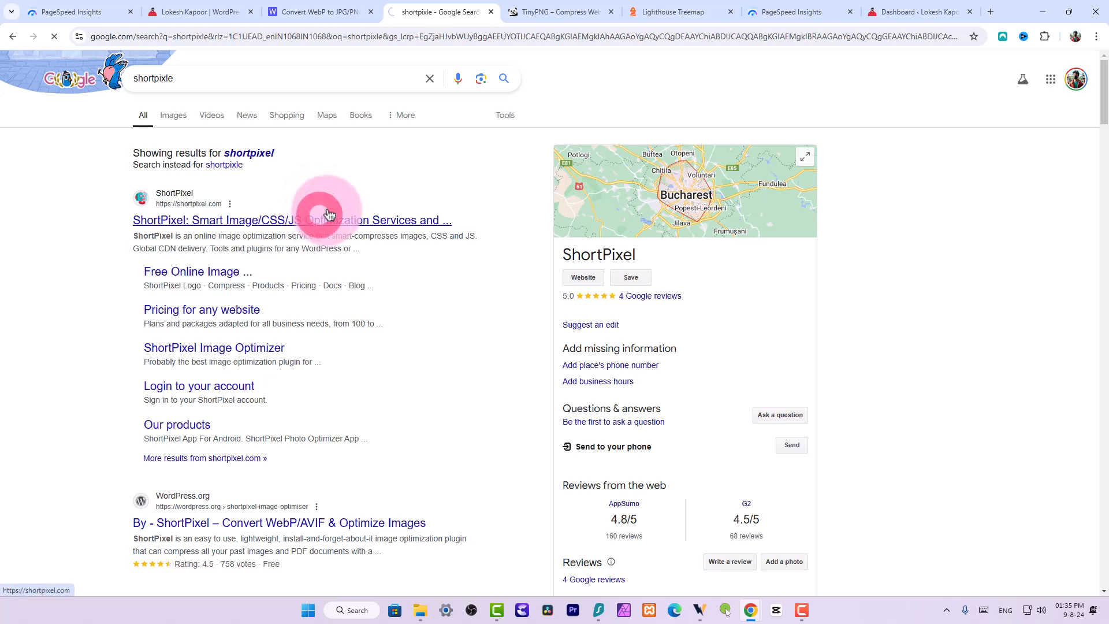
# Step: Open the ShortPixel website from the search results, and return to the AnyWebP site to look over its converter page
pyautogui.click(289, 221)
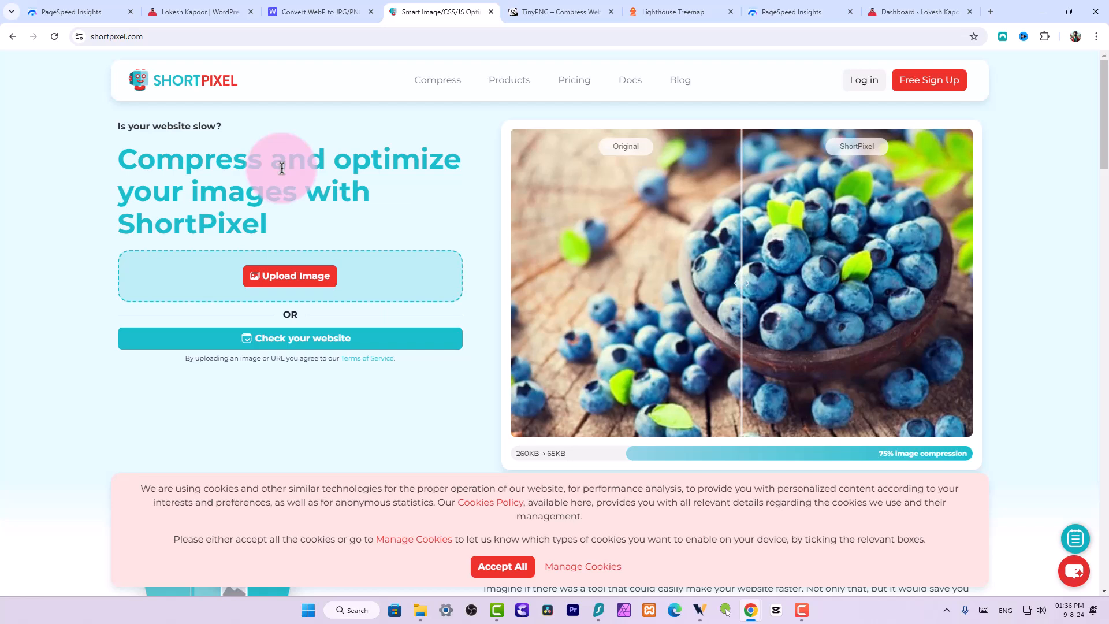
pyautogui.click(311, 9)
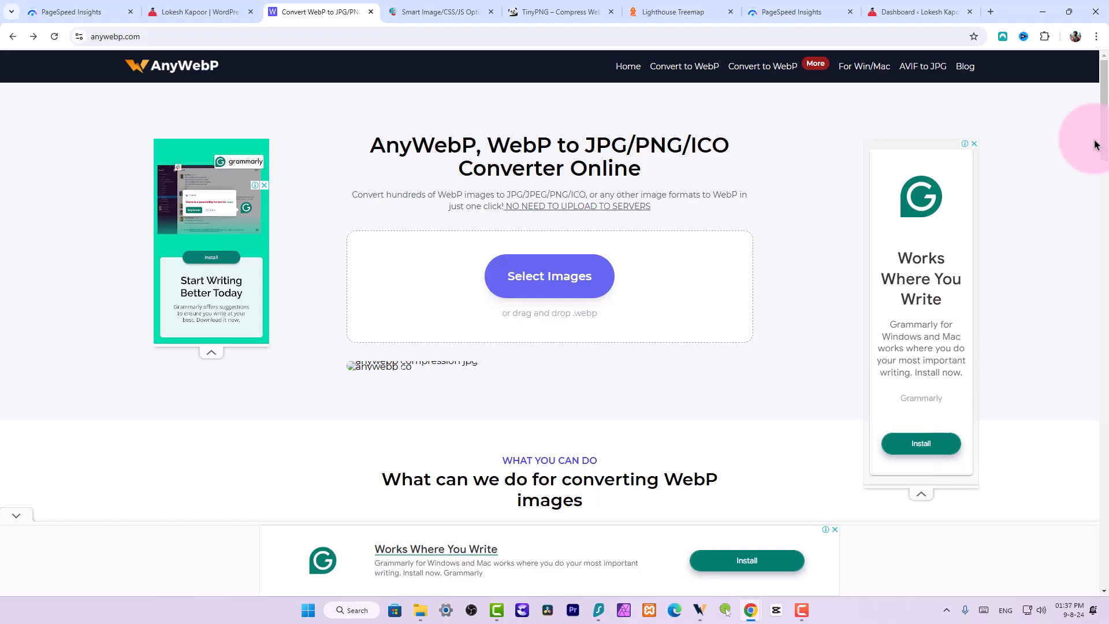
pyautogui.scroll(-4, 1086, 150)
pyautogui.scroll(4, 1101, 167)
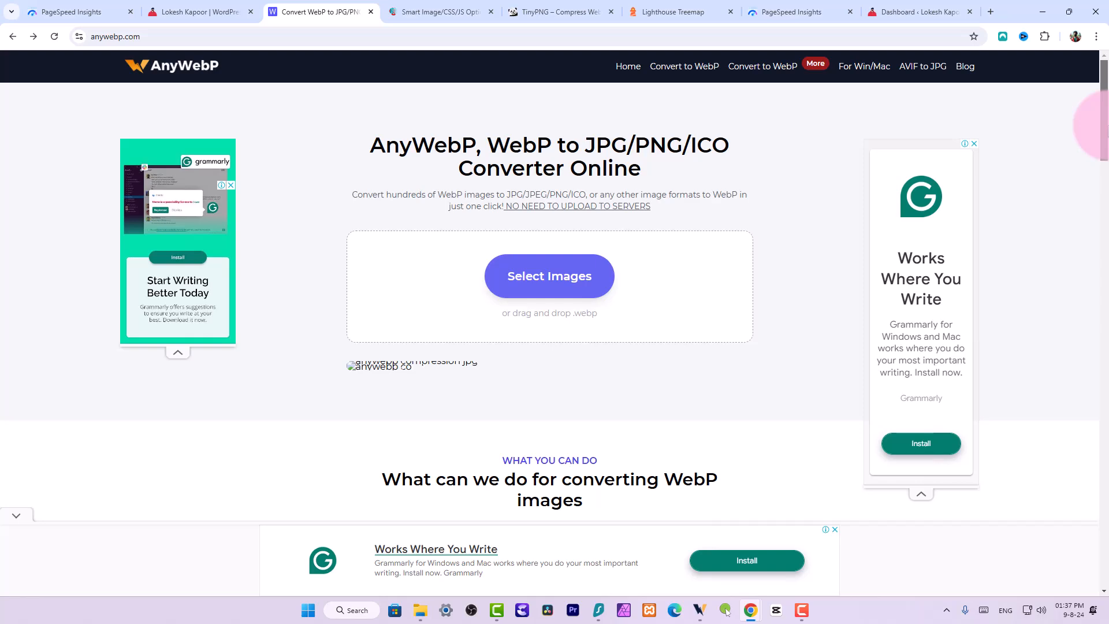
# Step: Return to the analyzed website and examine how images load down the length of its Elementskit review article
pyautogui.click(199, 17)
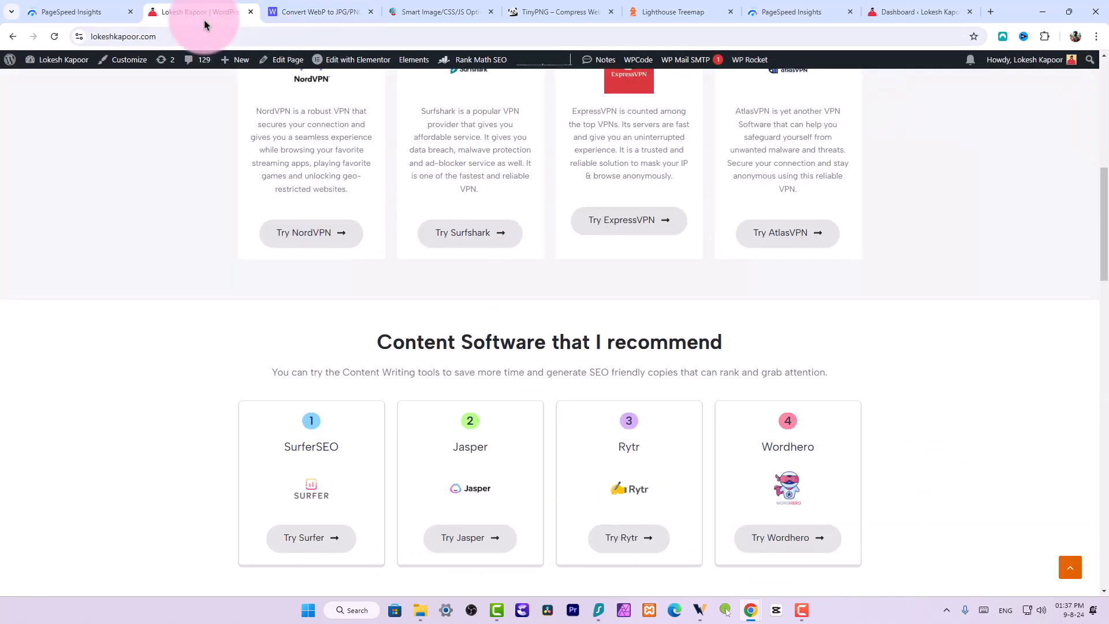
pyautogui.scroll(9, 428, 193)
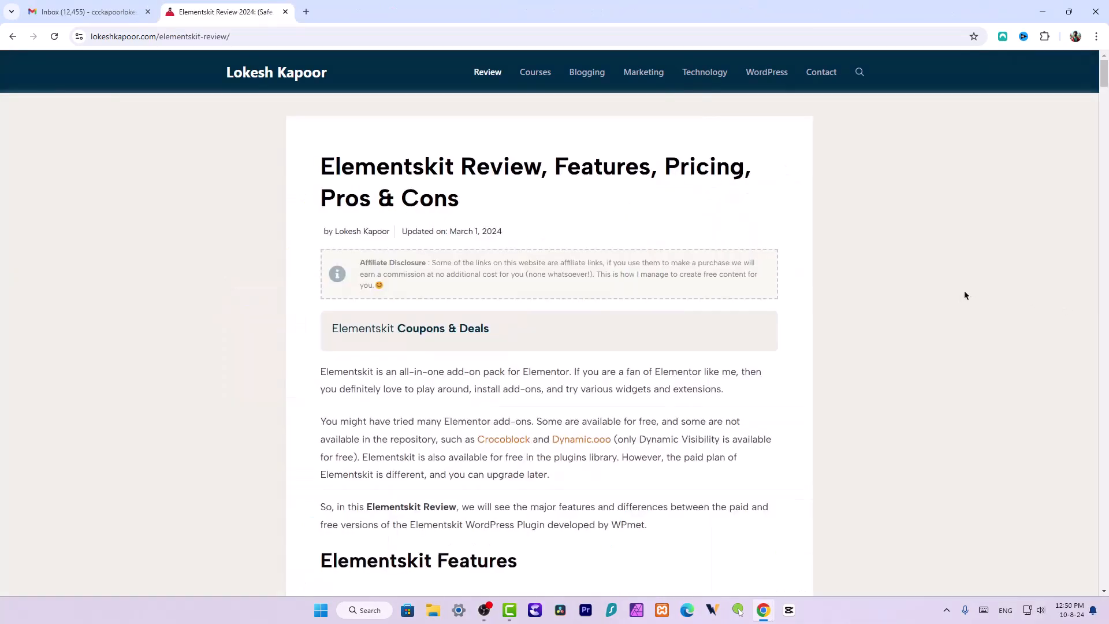
pyautogui.scroll(-6, 961, 295)
pyautogui.scroll(-15, 962, 299)
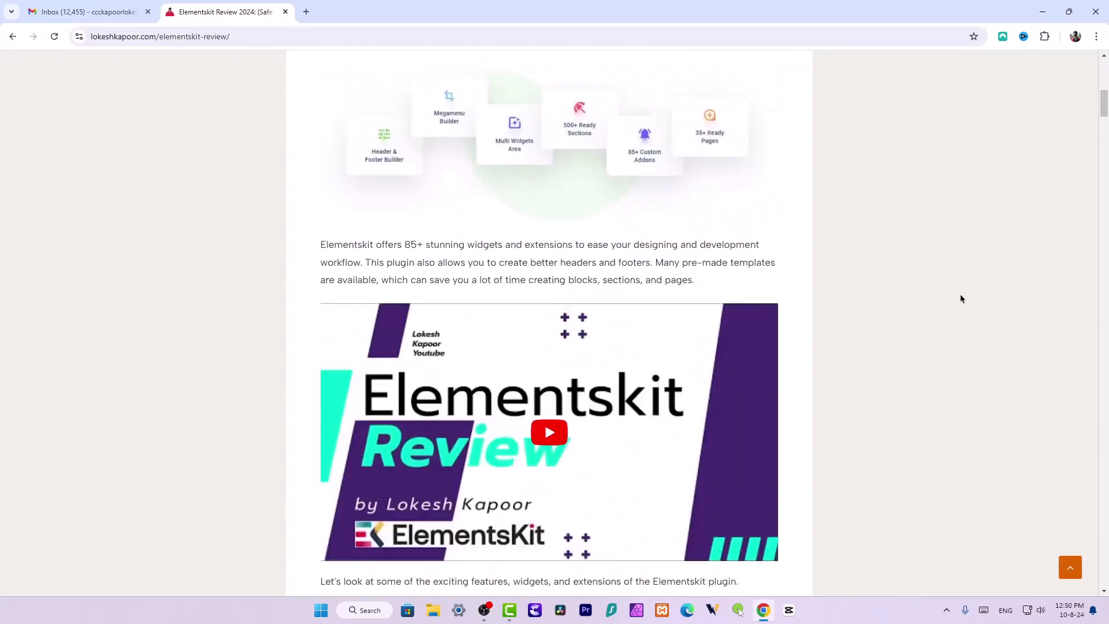
pyautogui.scroll(-20, 961, 299)
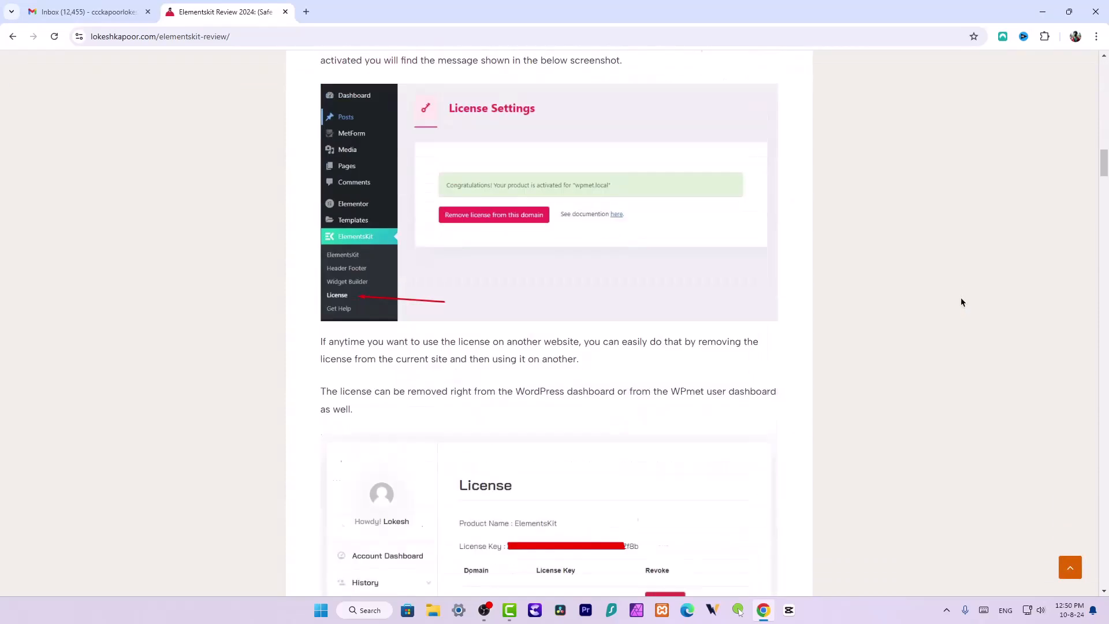
pyautogui.scroll(-15, 961, 301)
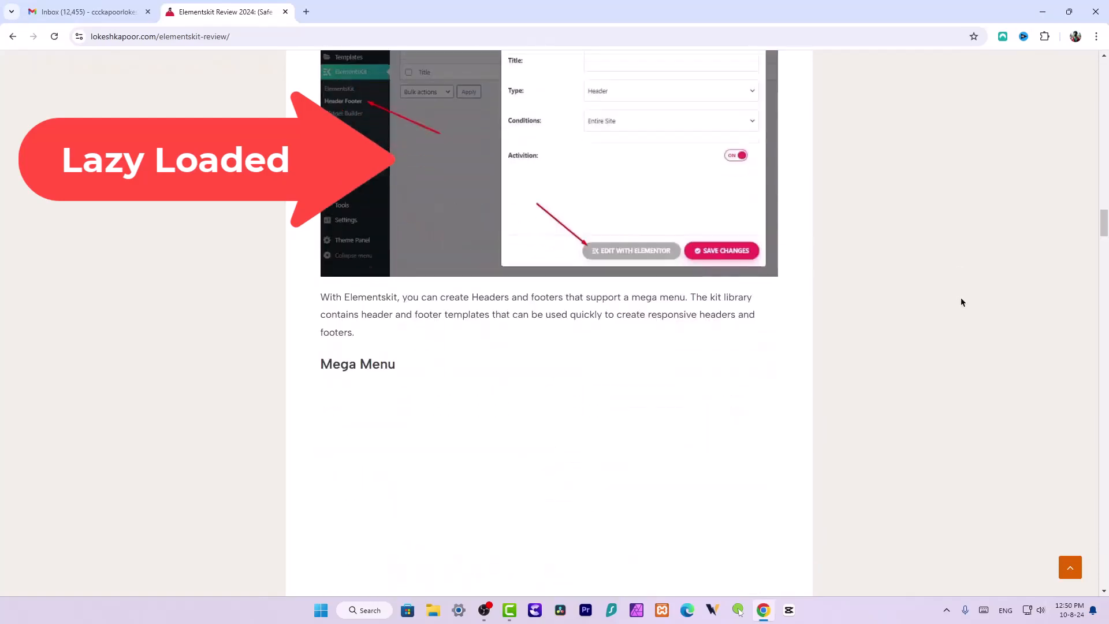
pyautogui.scroll(-20, 962, 301)
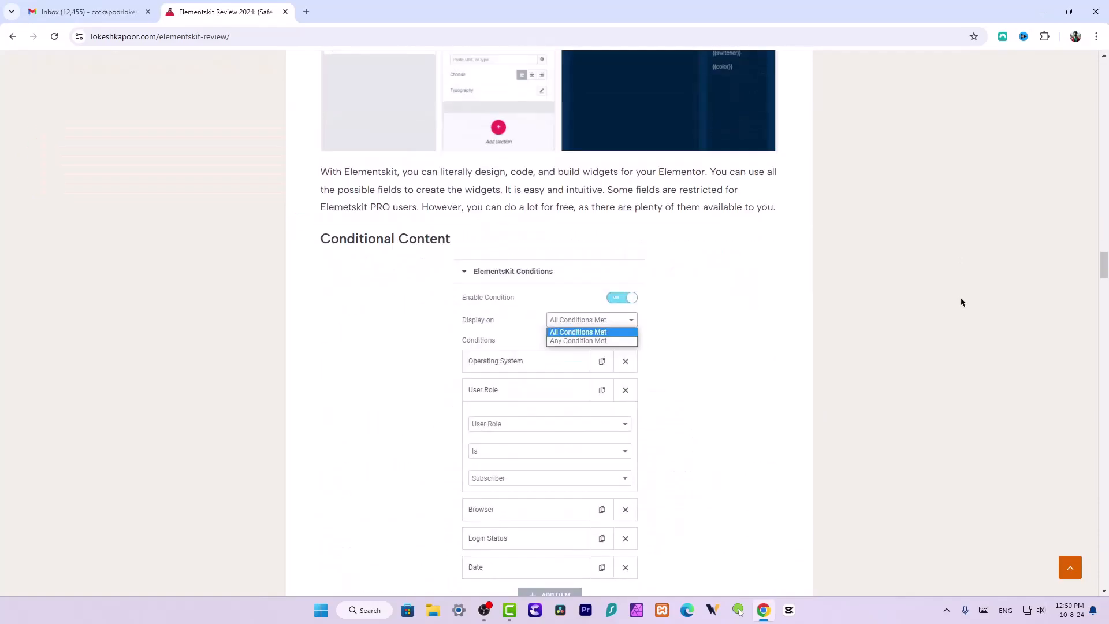
pyautogui.scroll(-12, 962, 297)
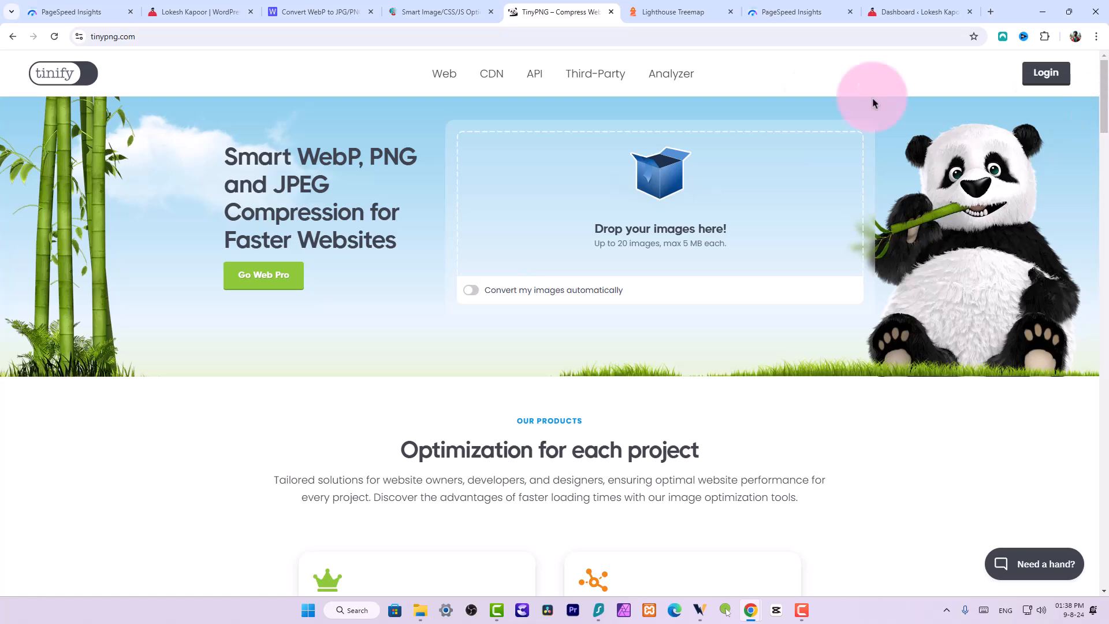
# Step: Switch from TinyPNG to the analyzed website, open its Elementskit review article and look over the opening section
pyautogui.click(215, 12)
pyautogui.click(499, 96)
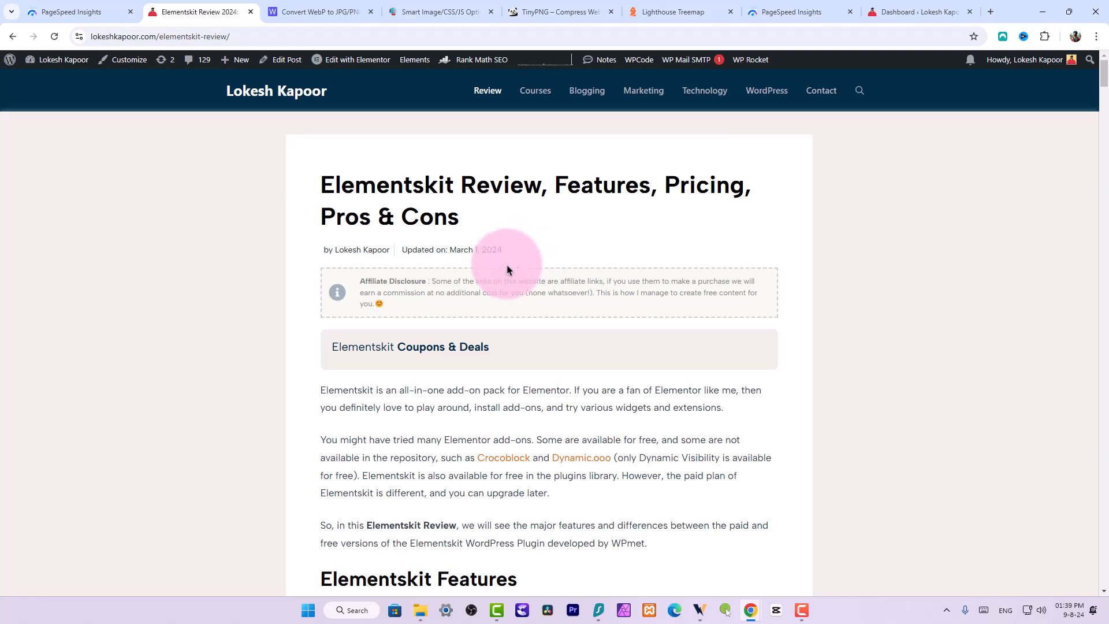
pyautogui.scroll(-3, 526, 281)
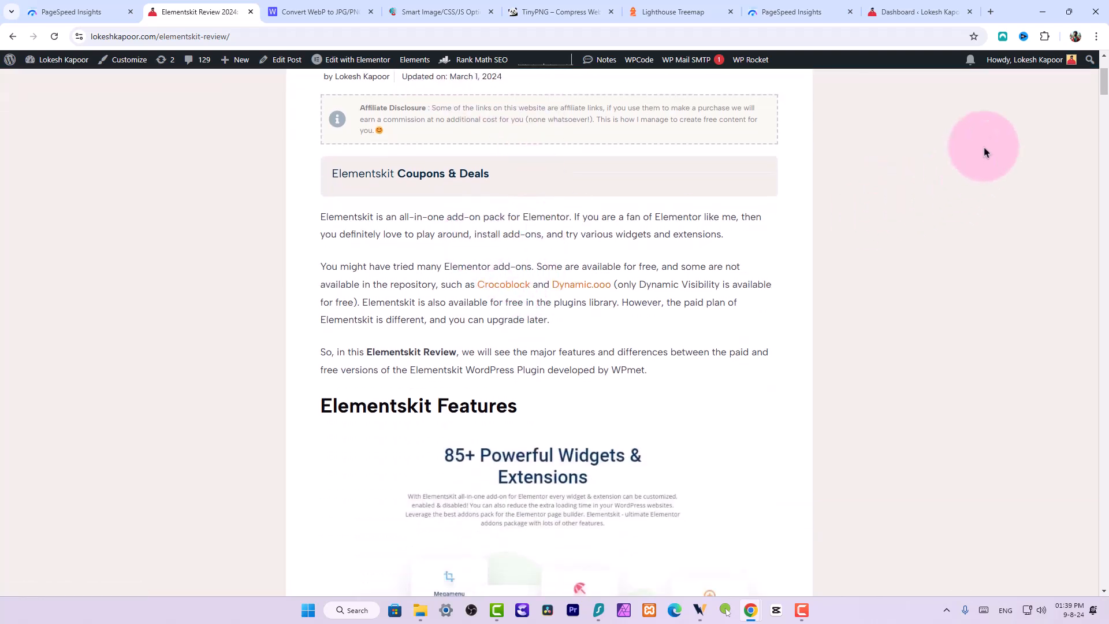
pyautogui.moveTo(1102, 98); pyautogui.dragTo(1104, 84)
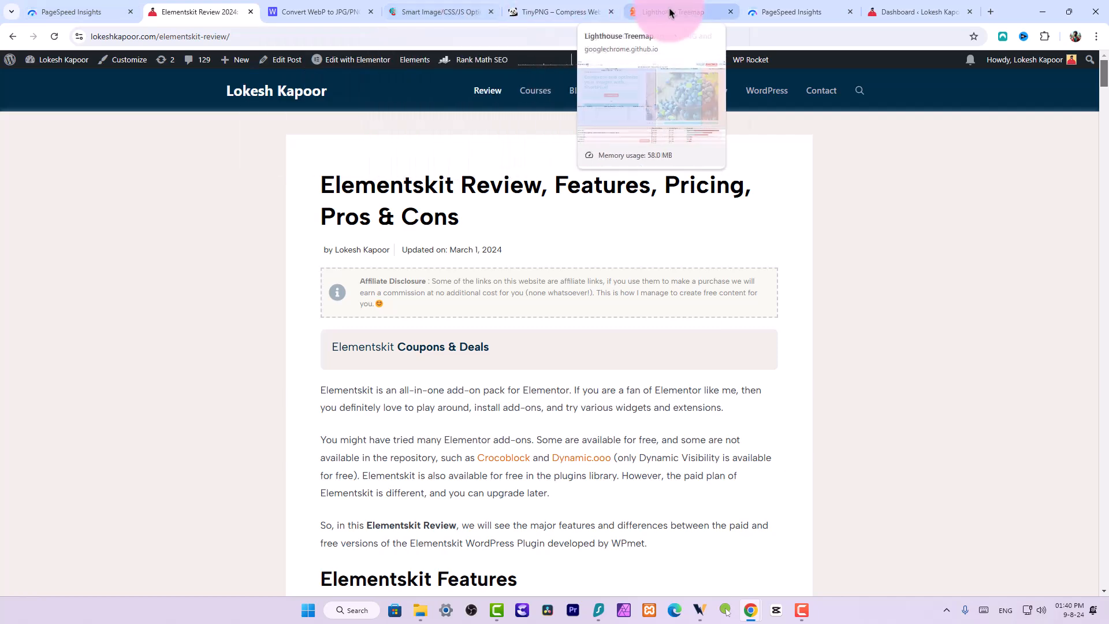
# Step: Go to the site's WordPress dashboard and open Elementor's Performance settings to review the optimization options
pyautogui.click(898, 8)
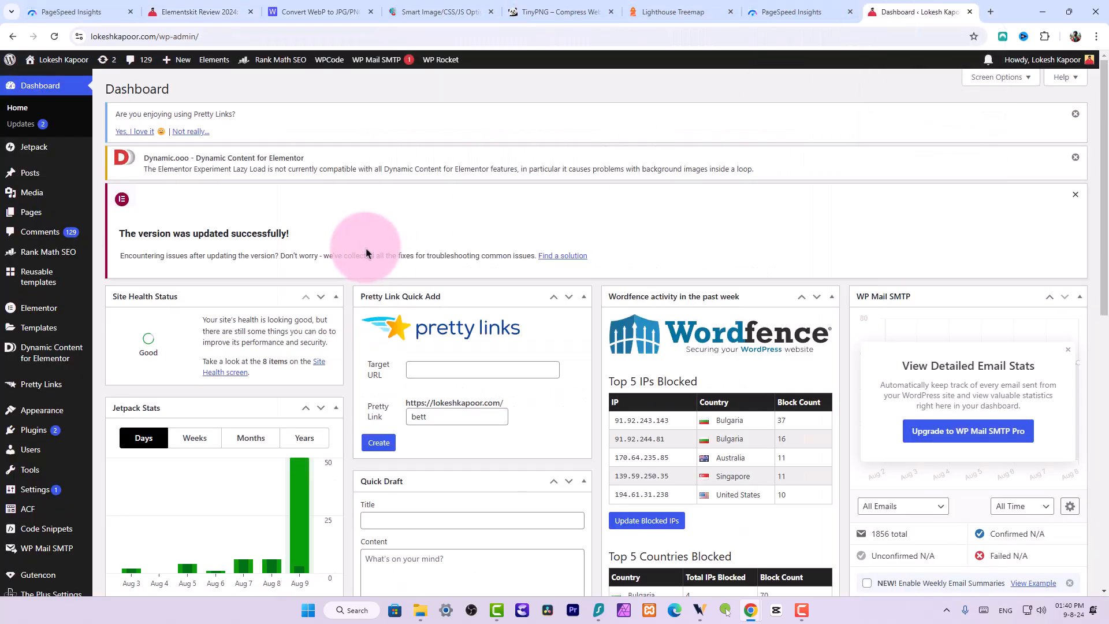
pyautogui.moveTo(87, 312)
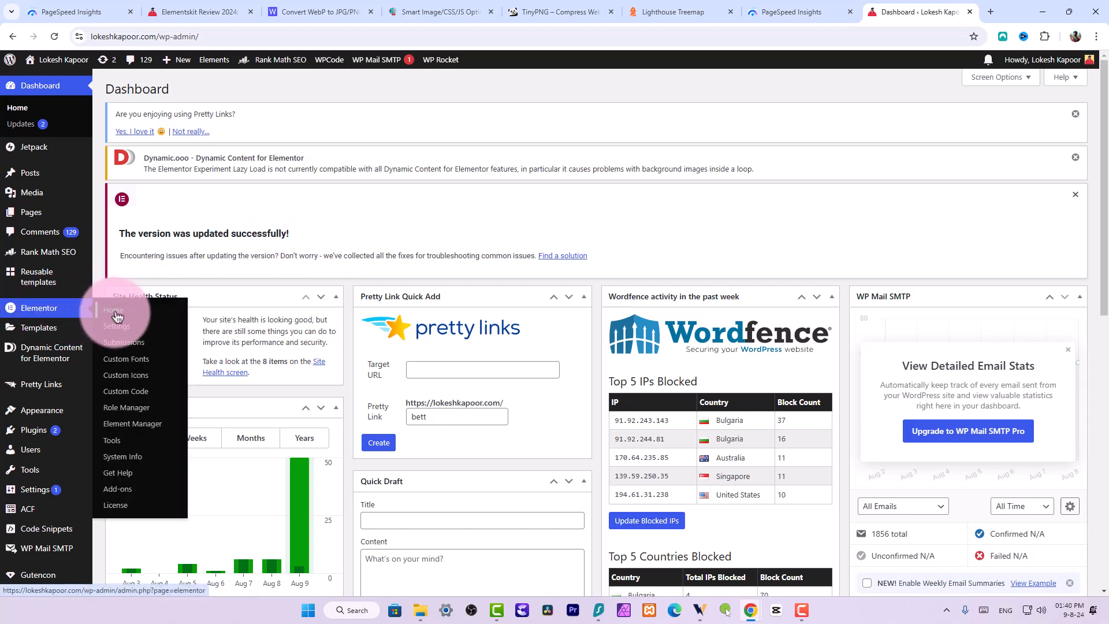
pyautogui.click(121, 342)
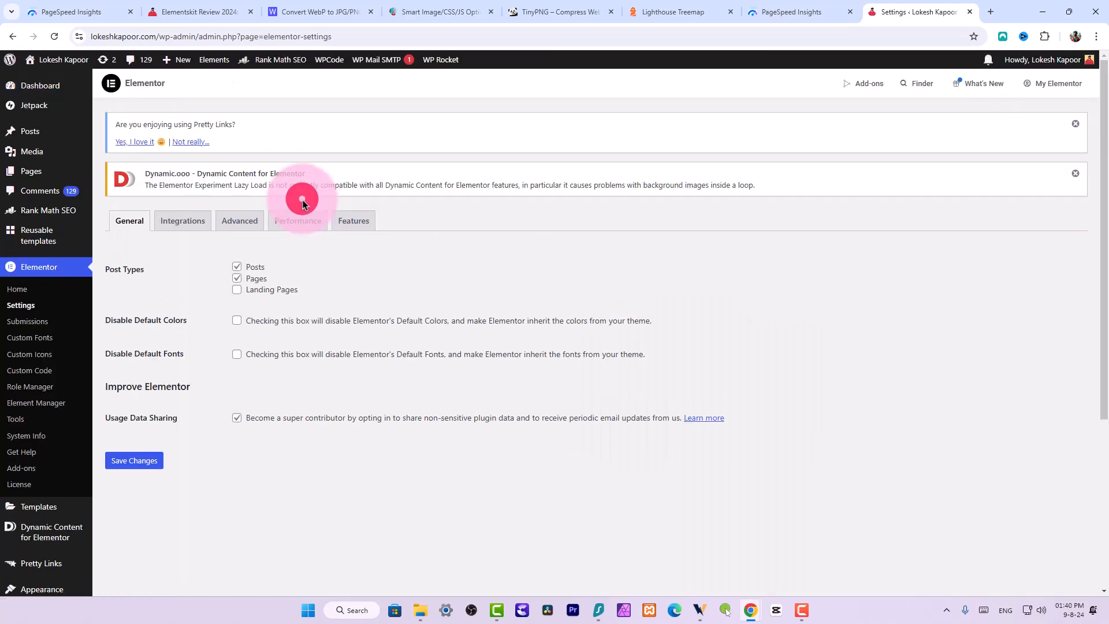
pyautogui.click(298, 218)
pyautogui.scroll(-2, 430, 181)
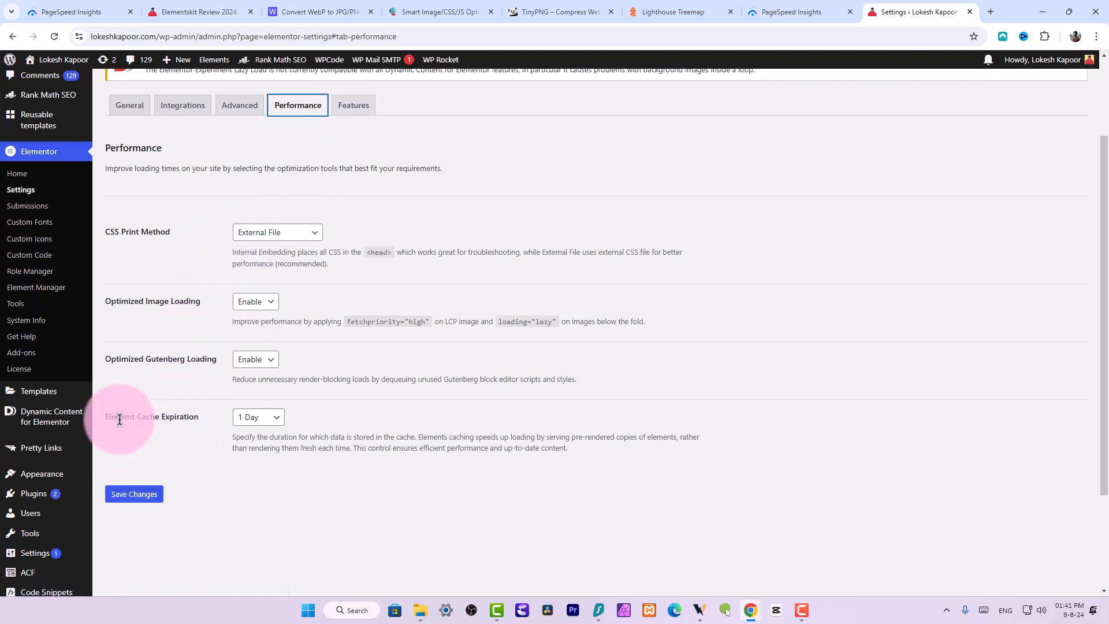
# Step: Open Elementor's Features settings and examine the status of the ongoing experiments and stable features, especially the performance ones
pyautogui.click(347, 105)
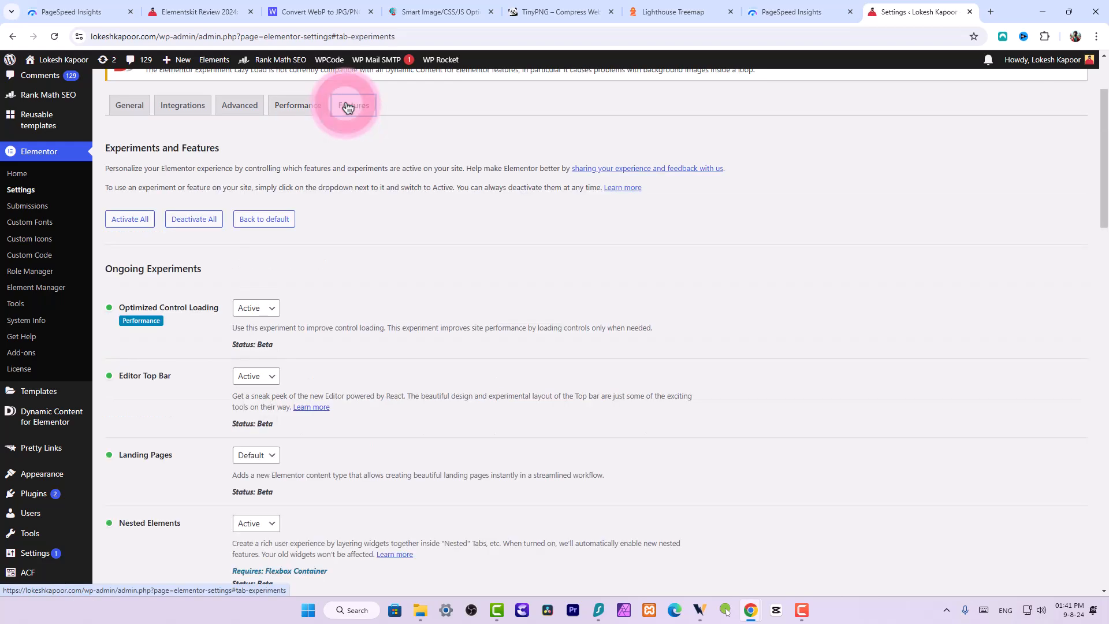
pyautogui.scroll(-3, 363, 255)
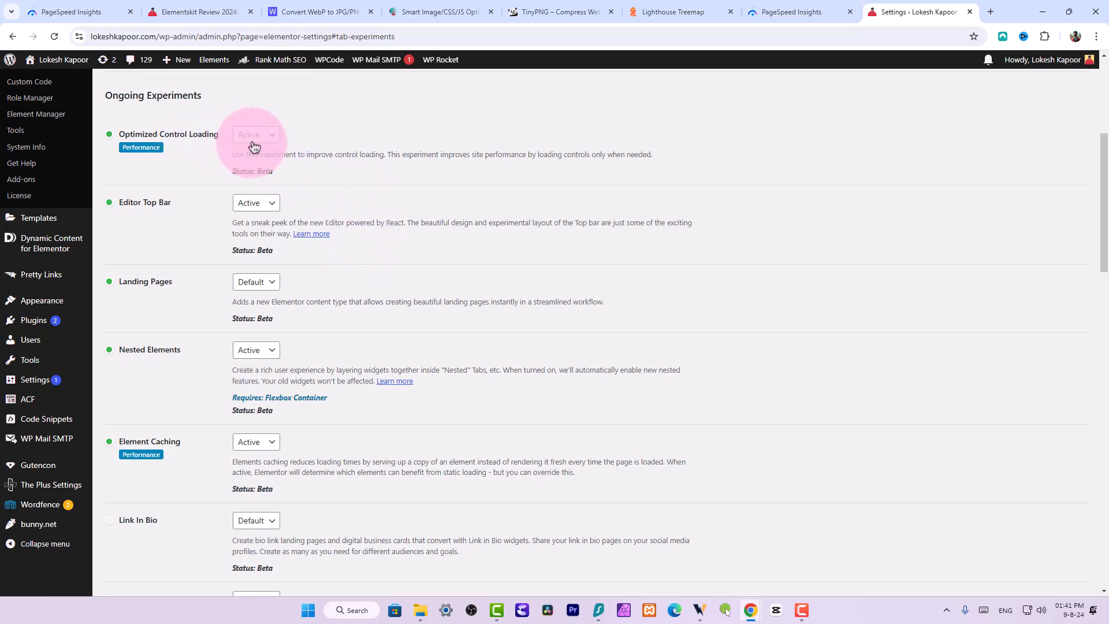
pyautogui.scroll(-2, 229, 235)
pyautogui.scroll(-6, 175, 339)
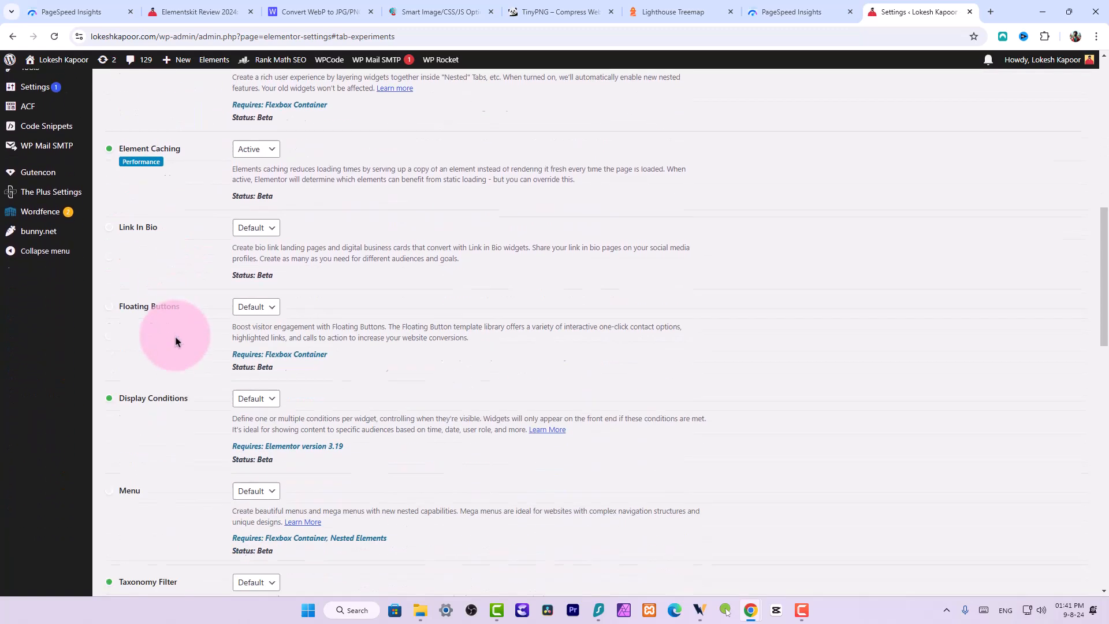
pyautogui.scroll(-5, 178, 339)
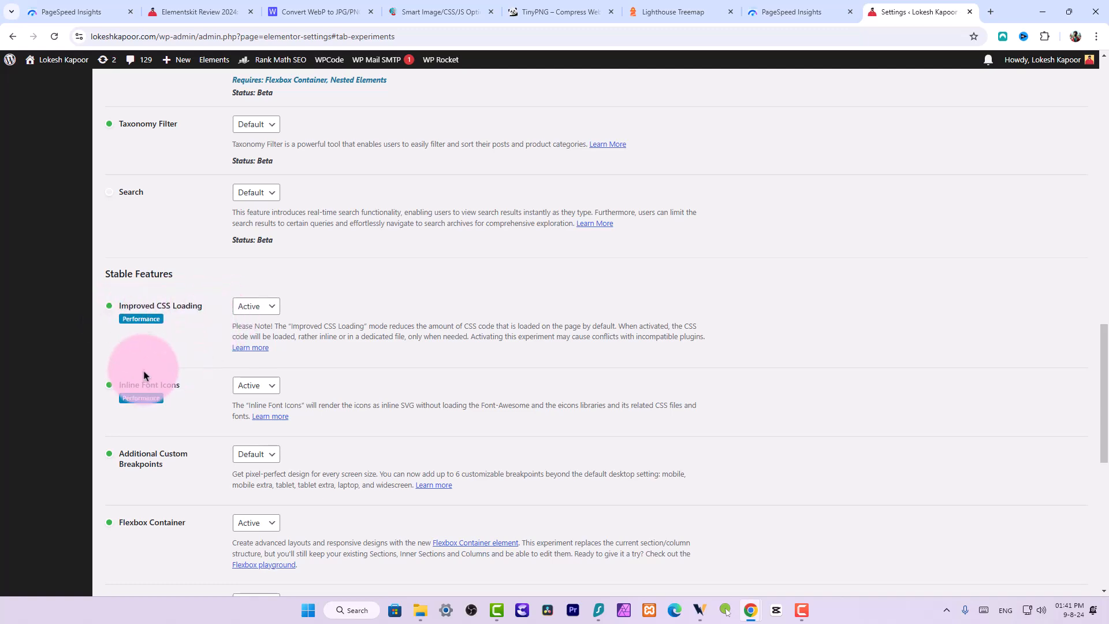
pyautogui.scroll(-4, 149, 396)
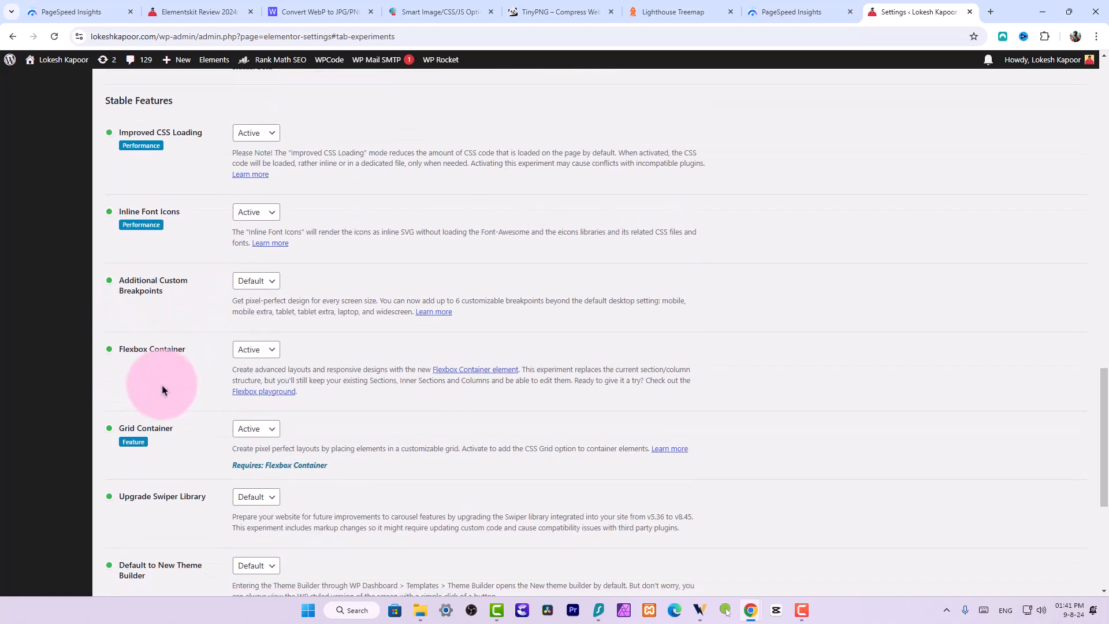
pyautogui.scroll(-4, 153, 405)
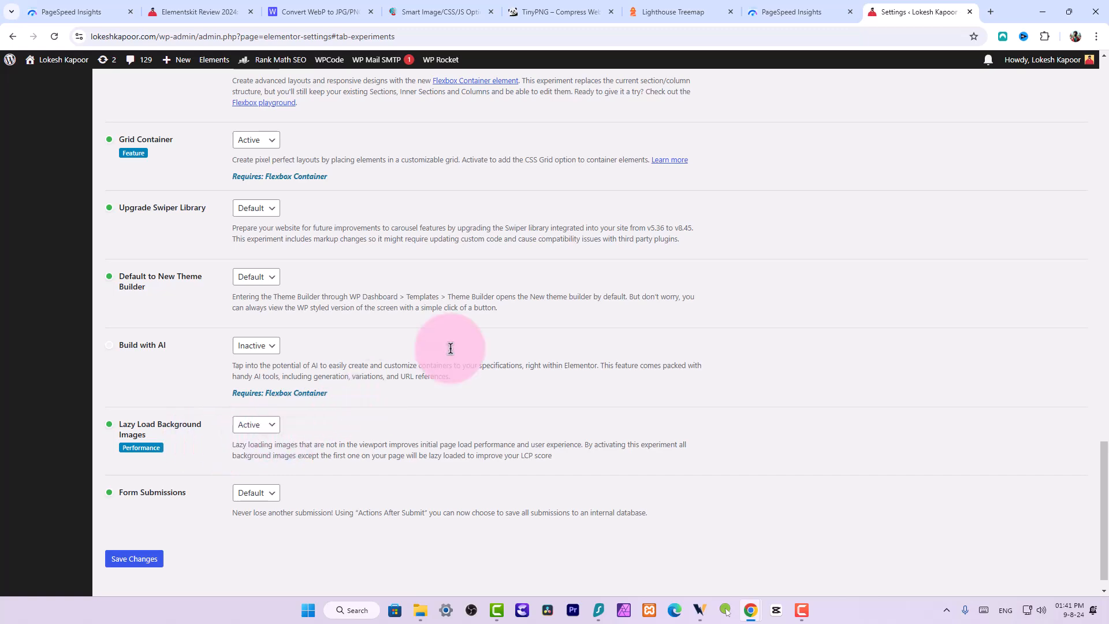
pyautogui.scroll(7, 188, 398)
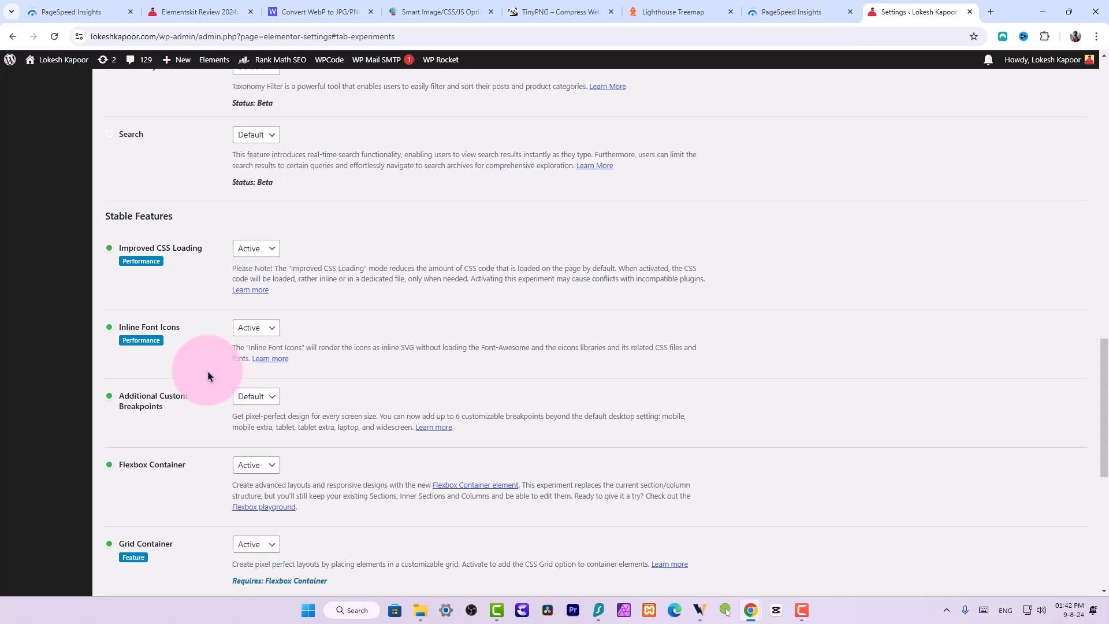
pyautogui.scroll(15, 292, 384)
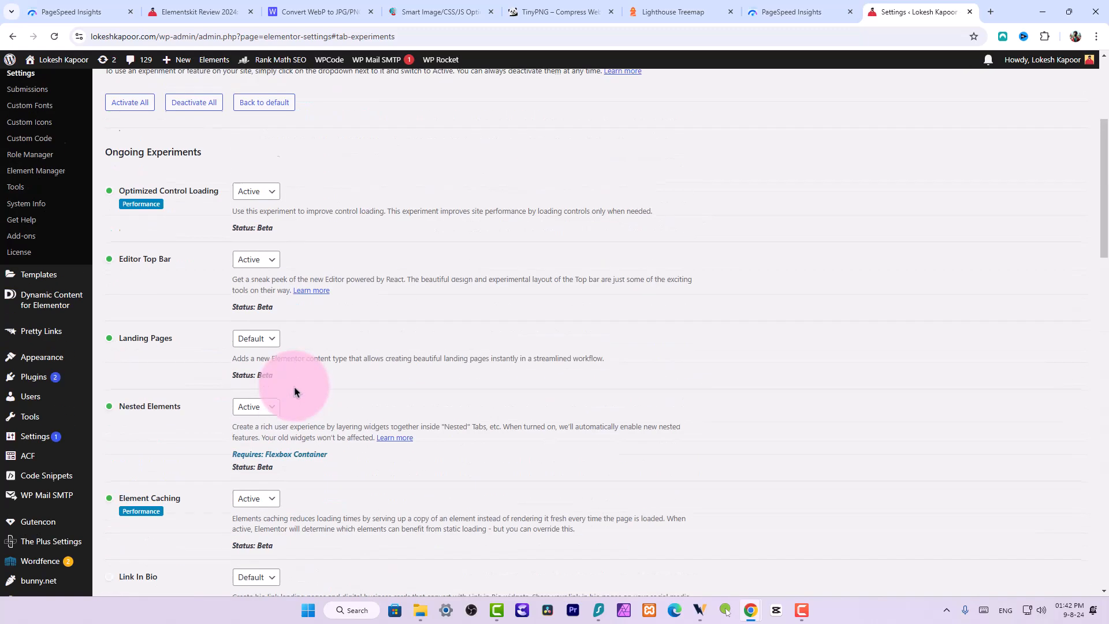
# Step: Open the Features page of Dynamic Content for Elementor and review which widgets are active in each category
pyautogui.moveTo(53, 304)
pyautogui.click(116, 297)
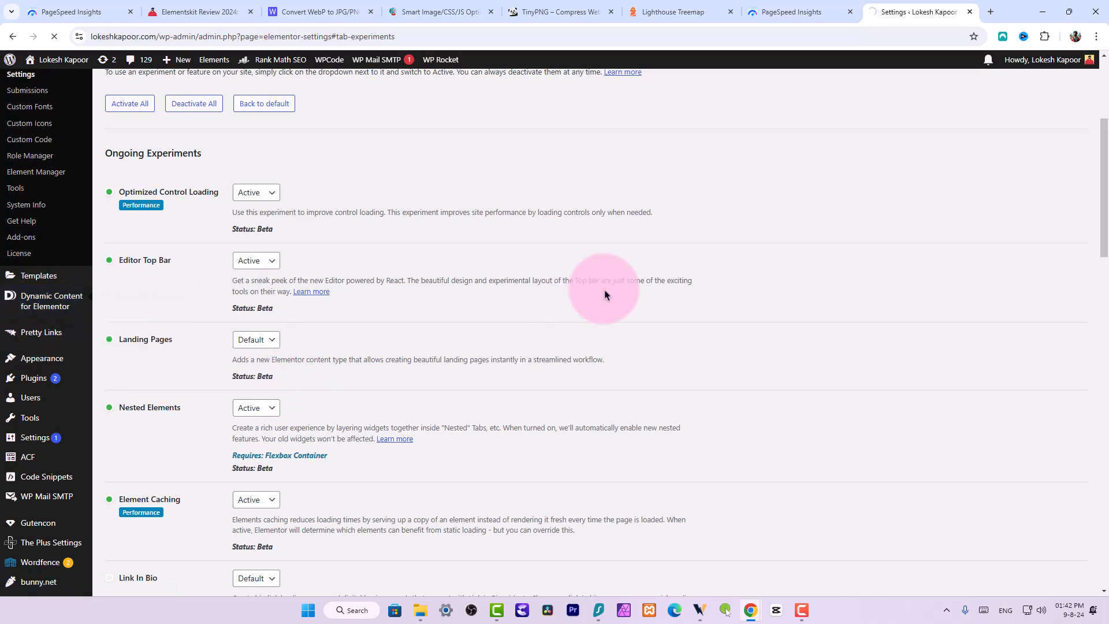
pyautogui.scroll(-3, 605, 309)
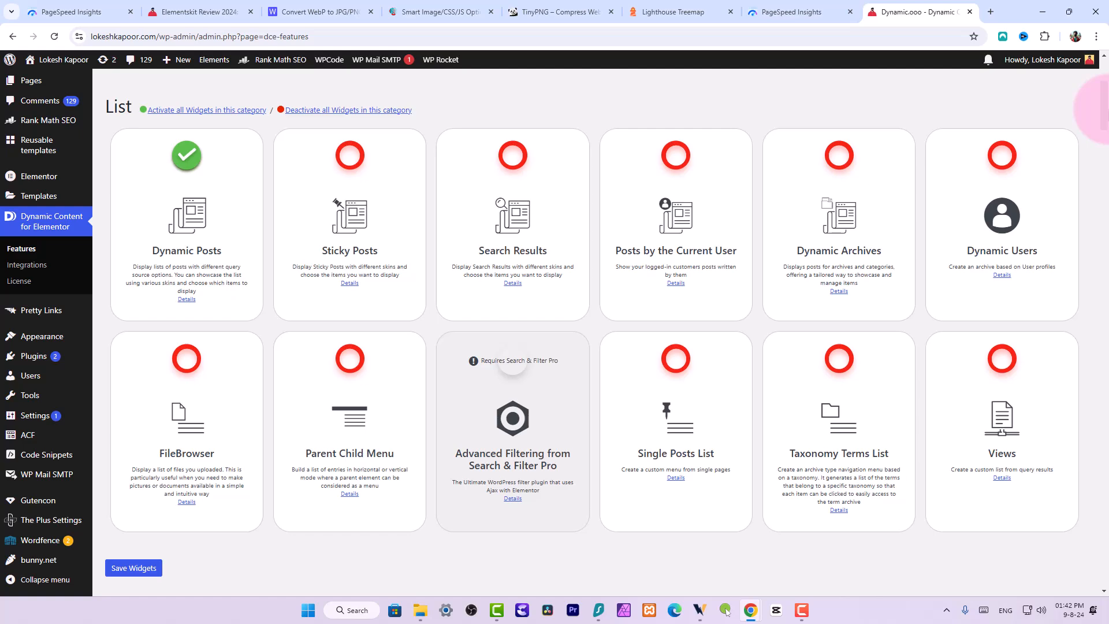
pyautogui.moveTo(1104, 110); pyautogui.dragTo(1104, 339)
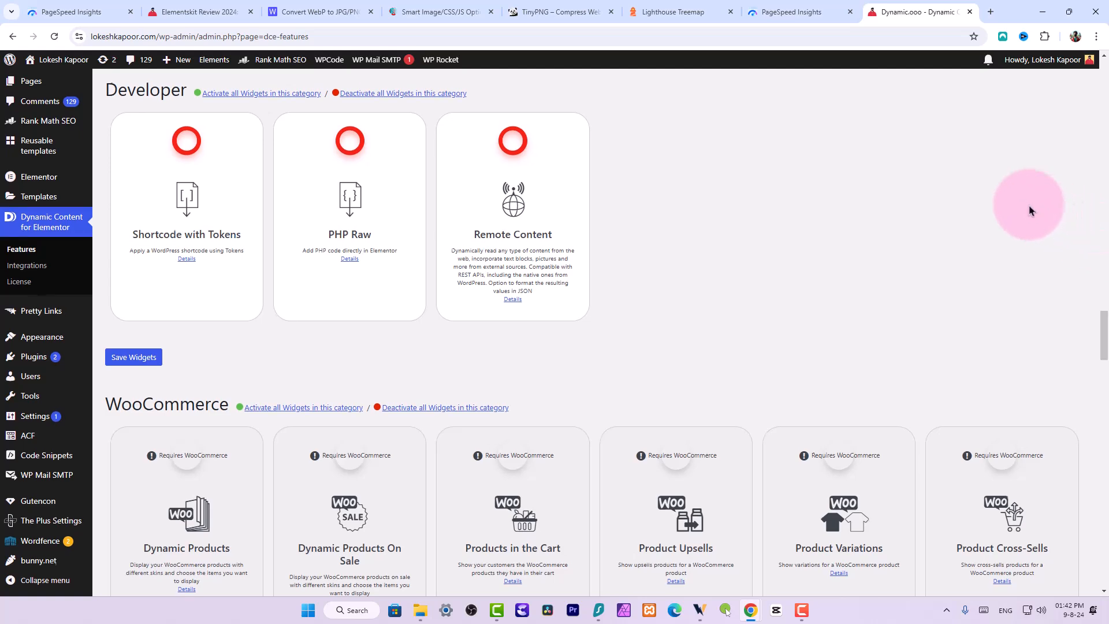
pyautogui.scroll(8, 1025, 209)
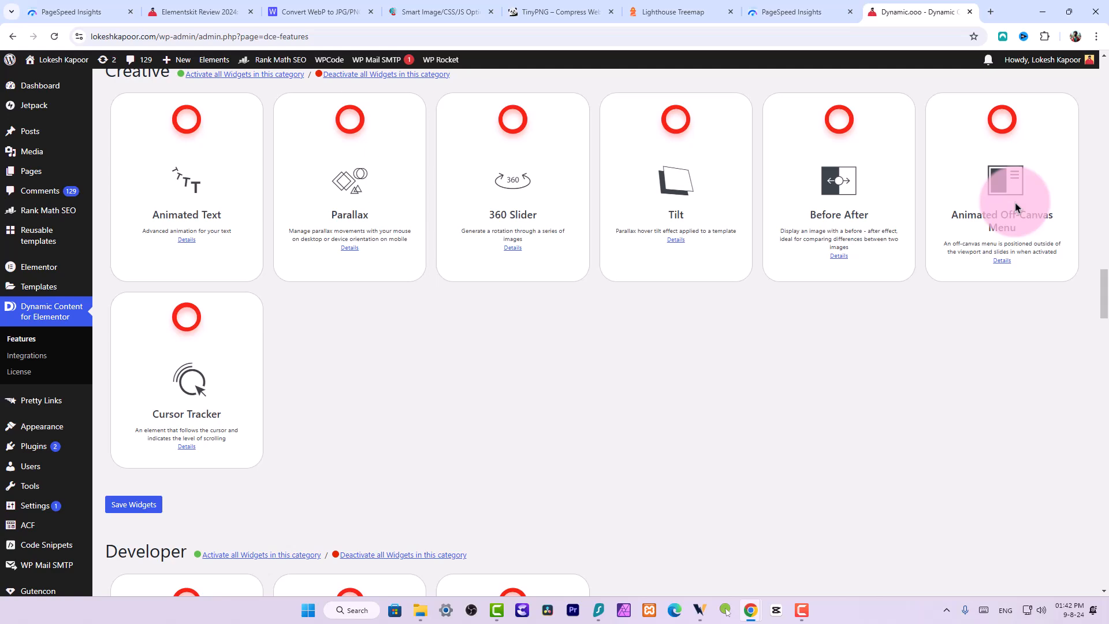
pyautogui.scroll(10, 1016, 207)
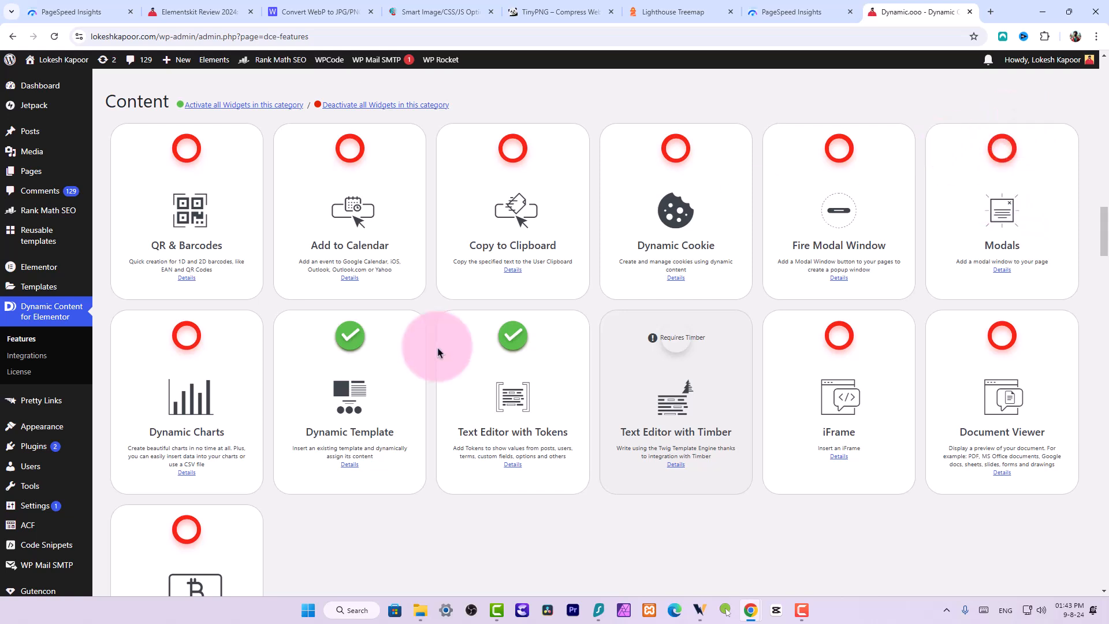
# Step: Open WP Rocket's settings, look over its dashboard and open the File Optimization section
pyautogui.moveTo(439, 60)
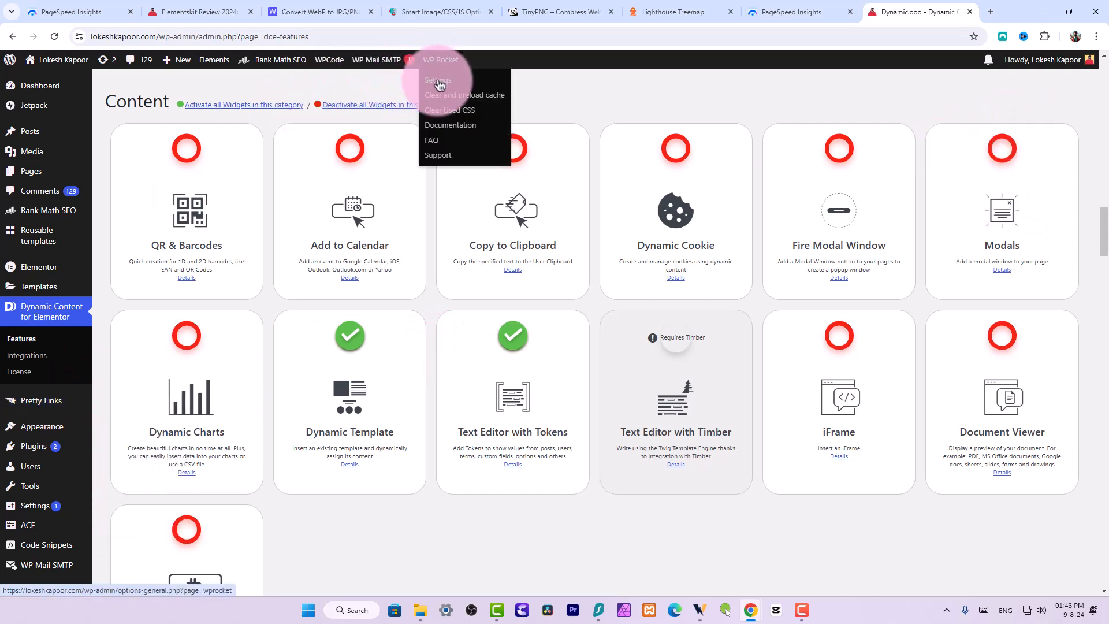
pyautogui.click(439, 84)
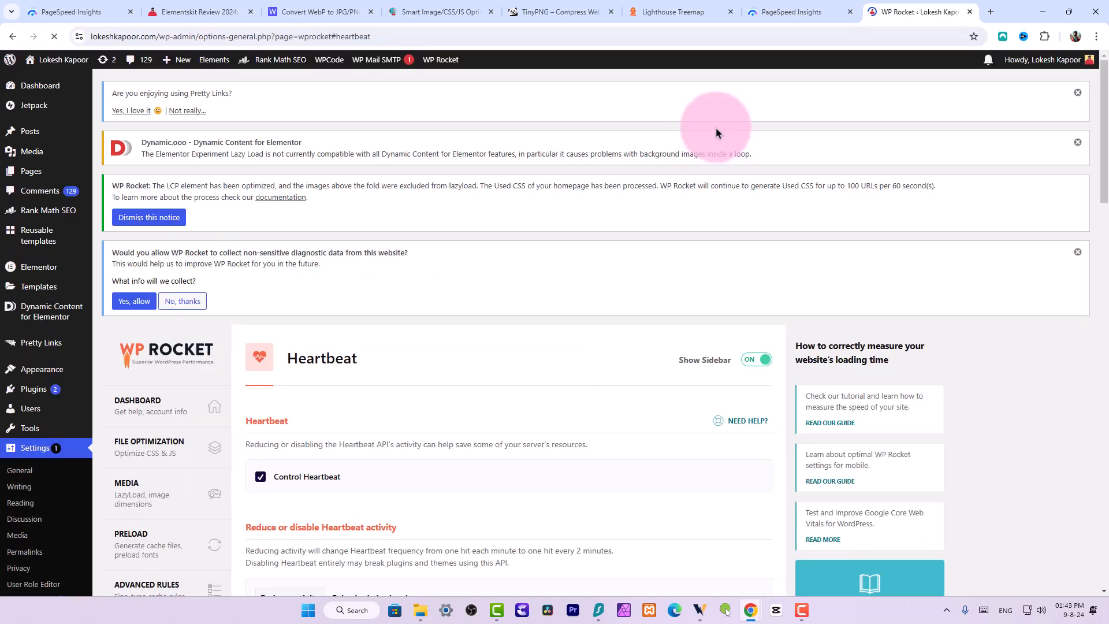
pyautogui.scroll(-3, 583, 214)
pyautogui.click(145, 245)
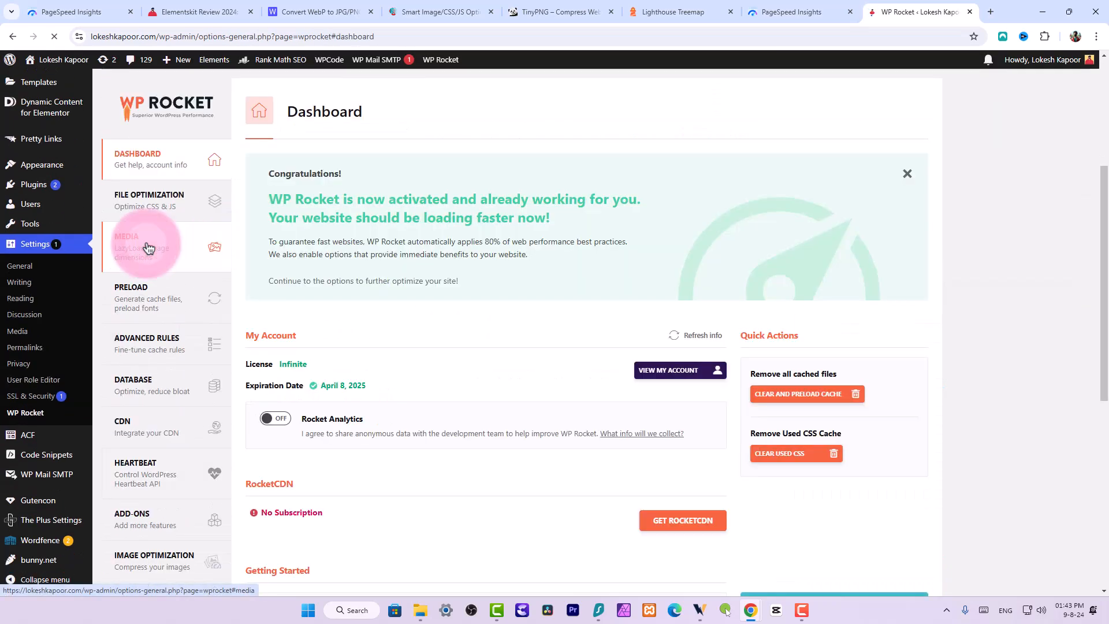
pyautogui.scroll(-7, 136, 248)
pyautogui.scroll(4, 324, 292)
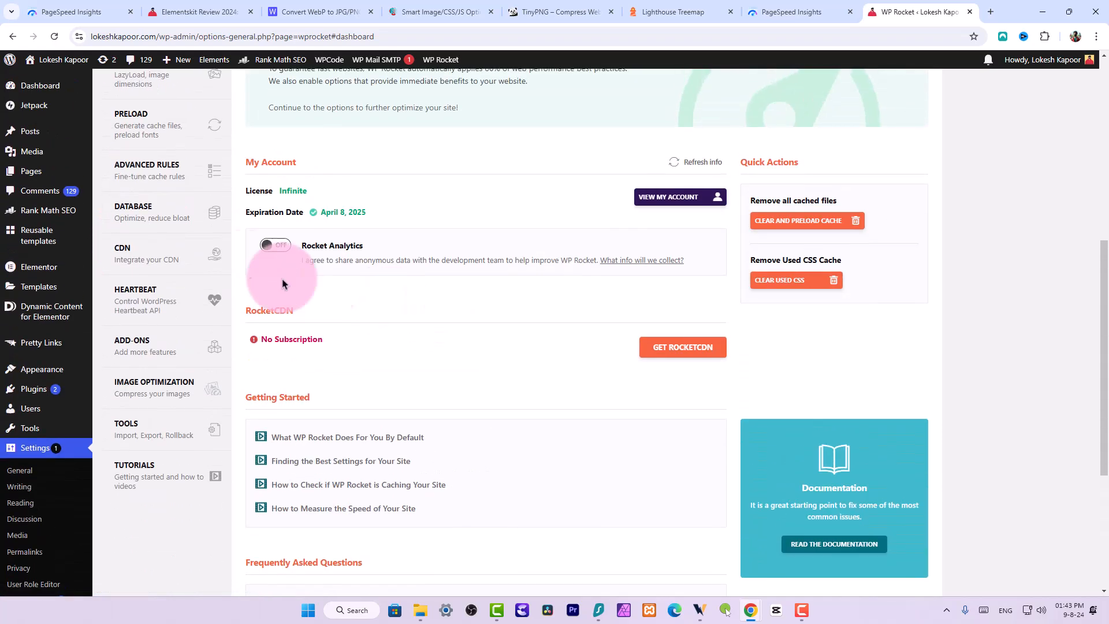
pyautogui.scroll(3, 166, 193)
pyautogui.click(161, 200)
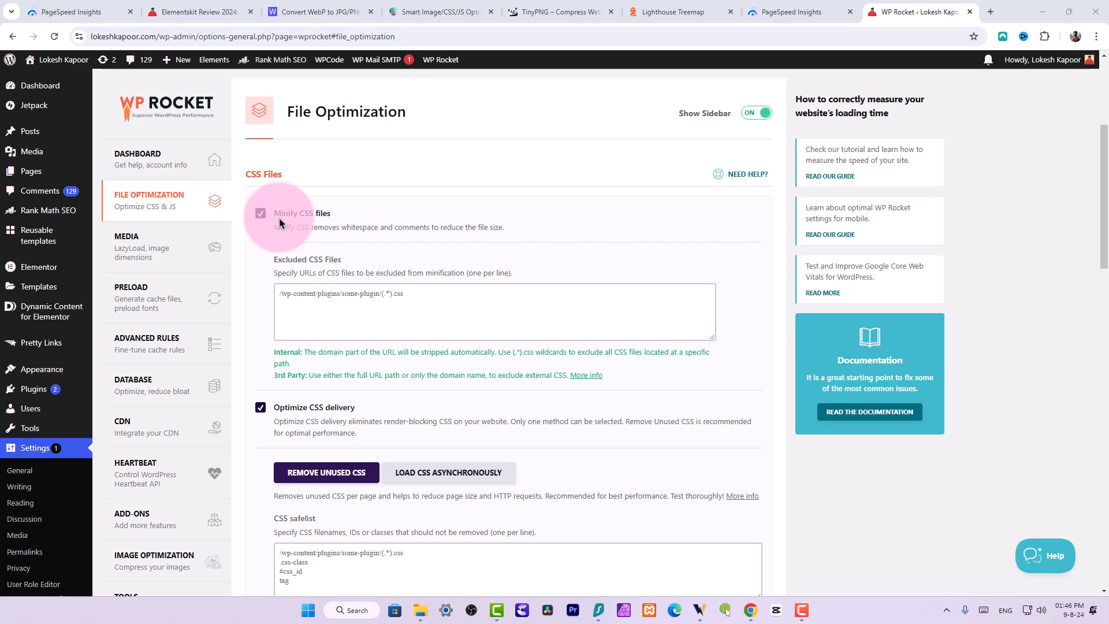
# Step: Review the CSS Files and JavaScript Files options, including minification, unused CSS removal, deferred loading and their exclusion fields
pyautogui.scroll(-3, 280, 223)
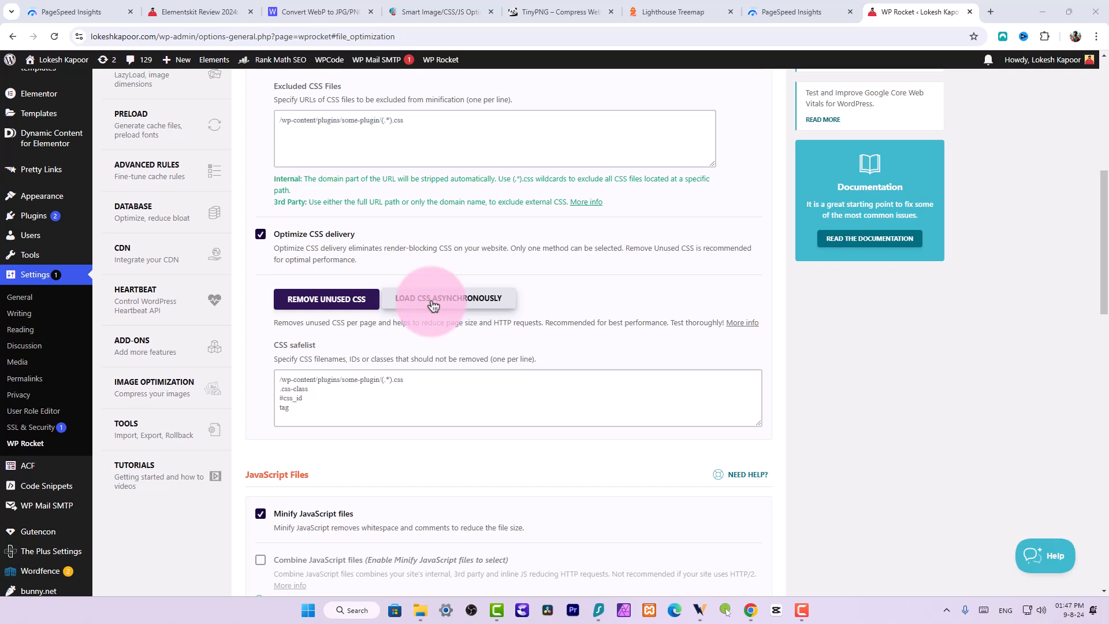
pyautogui.scroll(-3, 433, 305)
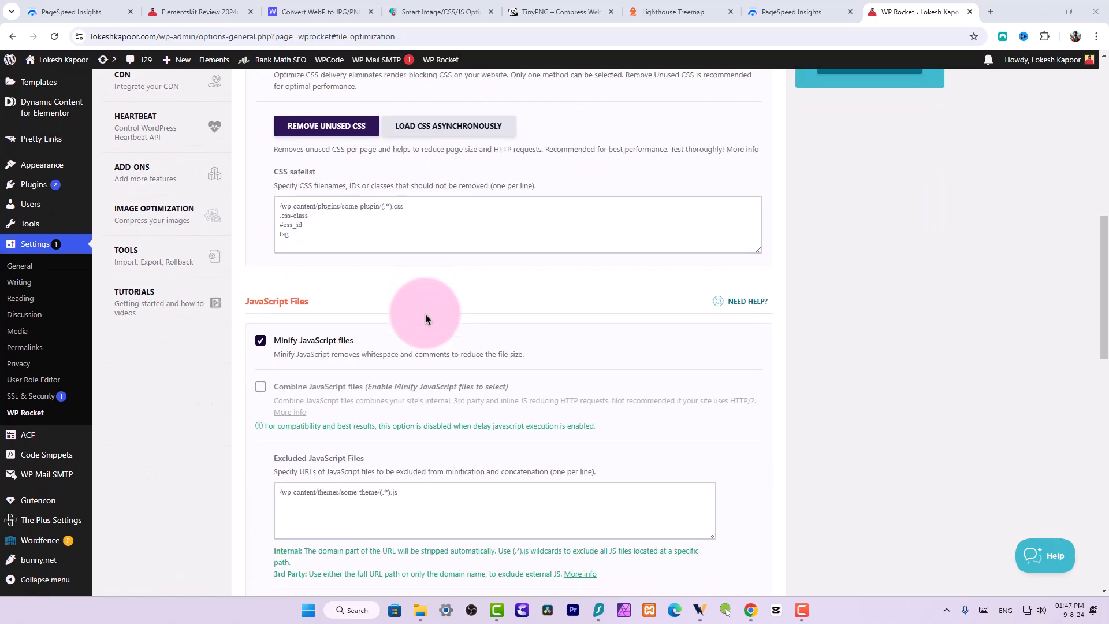
pyautogui.scroll(-3, 426, 319)
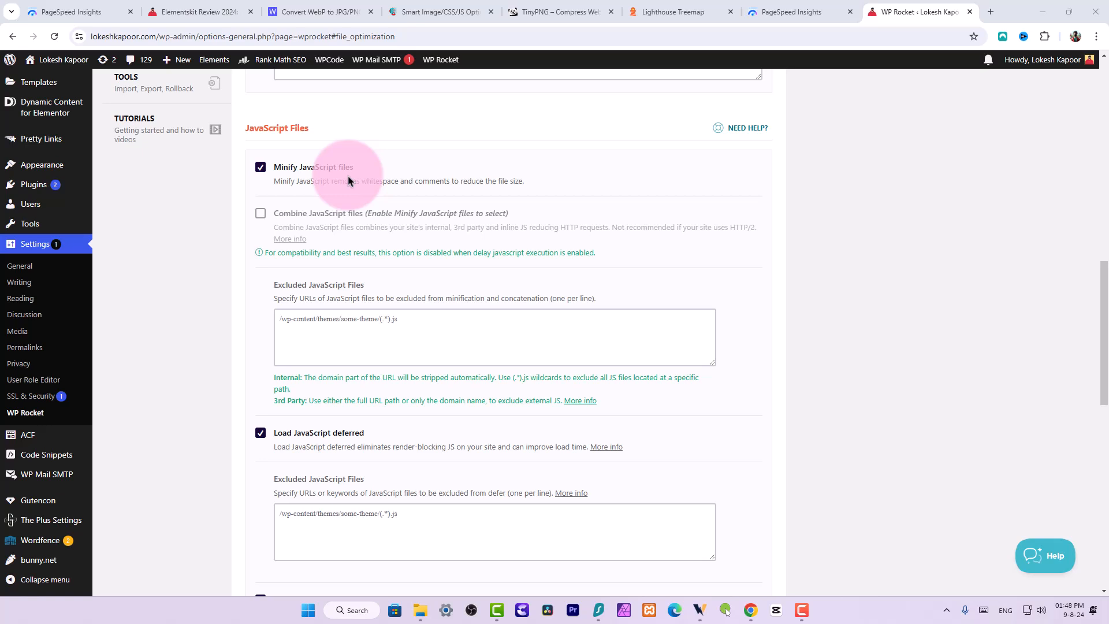
pyautogui.scroll(-2, 358, 277)
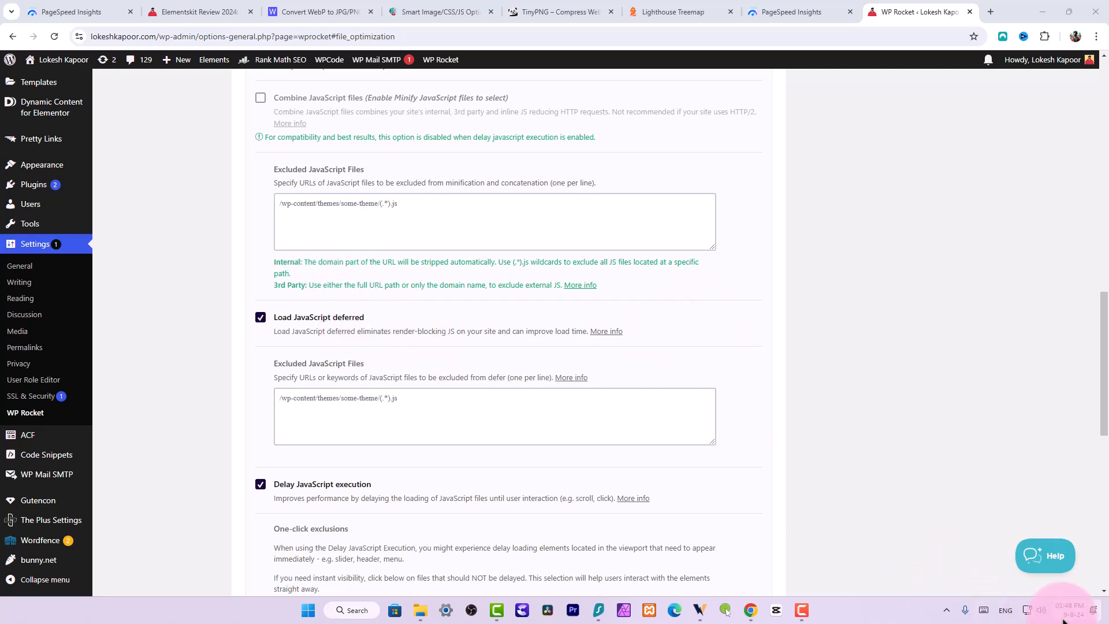
pyautogui.click(801, 610)
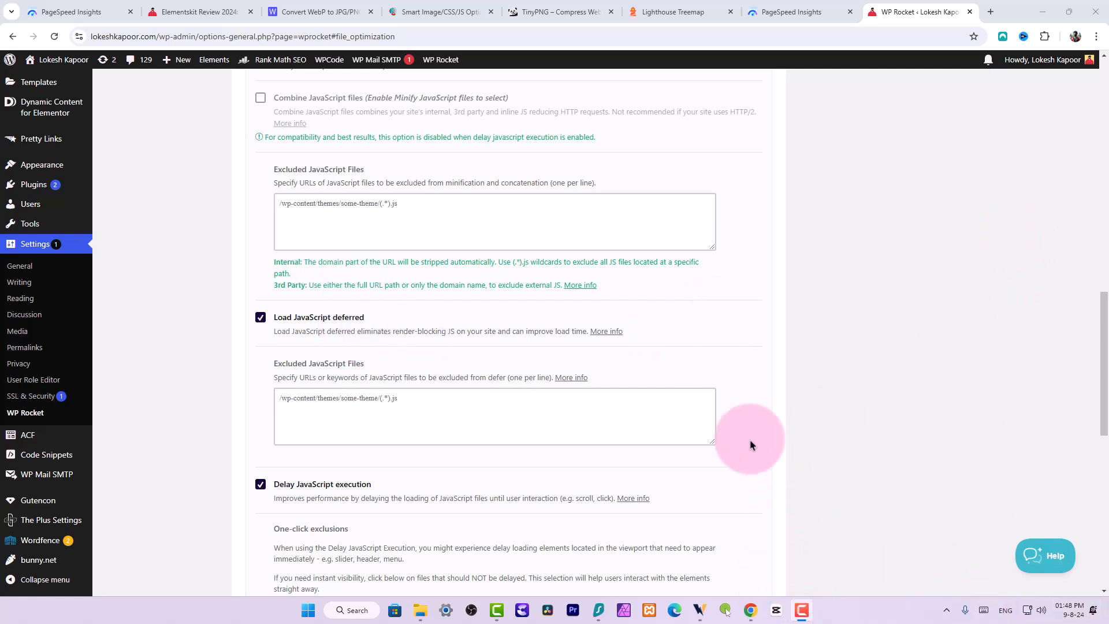
pyautogui.scroll(-1, 385, 177)
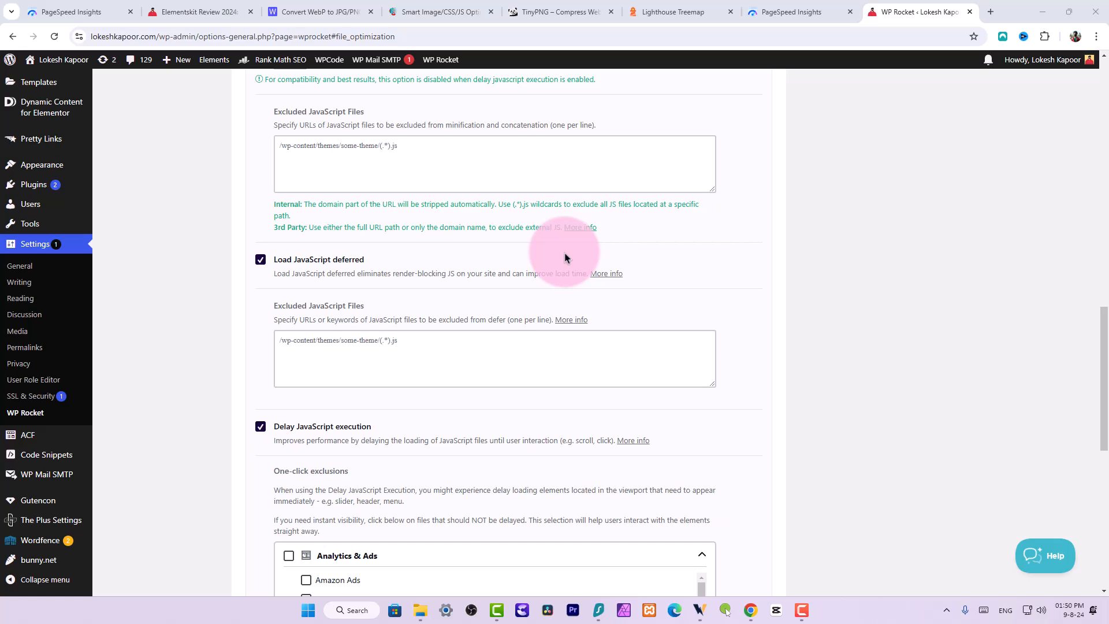
pyautogui.click(328, 340)
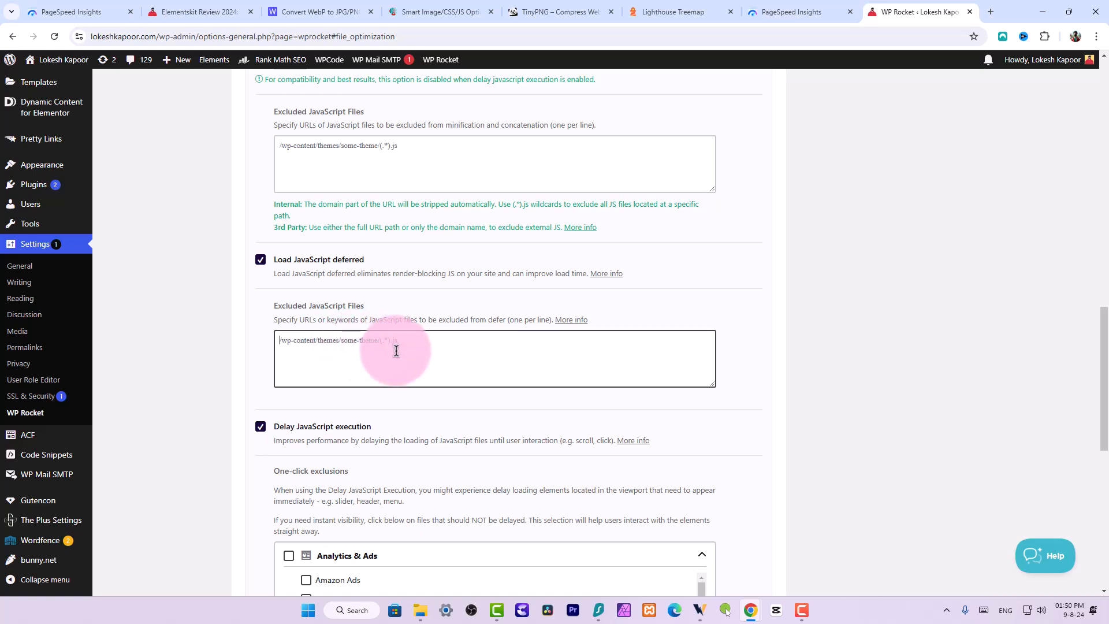
pyautogui.scroll(3, 421, 347)
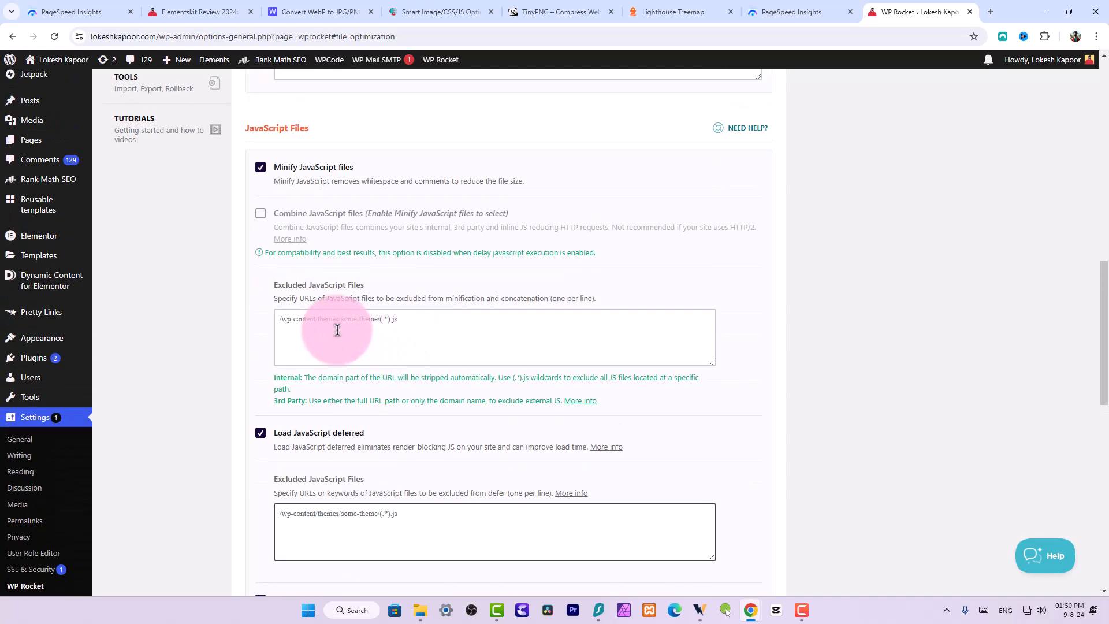
# Step: Examine the one-click exclusions for Delay JavaScript execution, expanding the Plugins group and collapsing the Analytics & Ads group
pyautogui.scroll(-9, 342, 319)
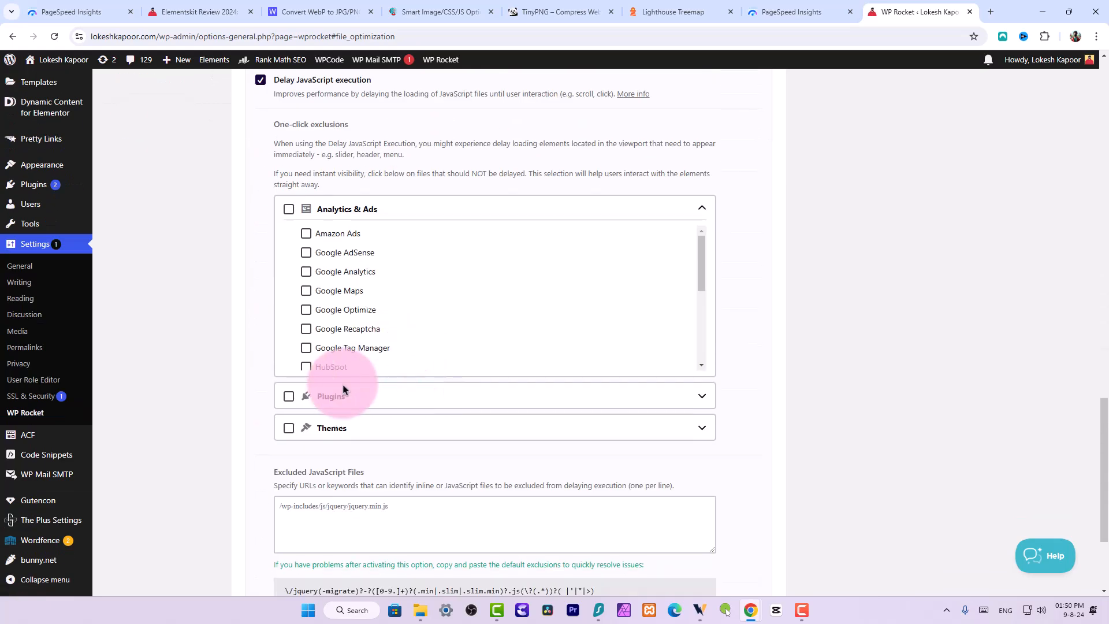
pyautogui.scroll(2, 431, 364)
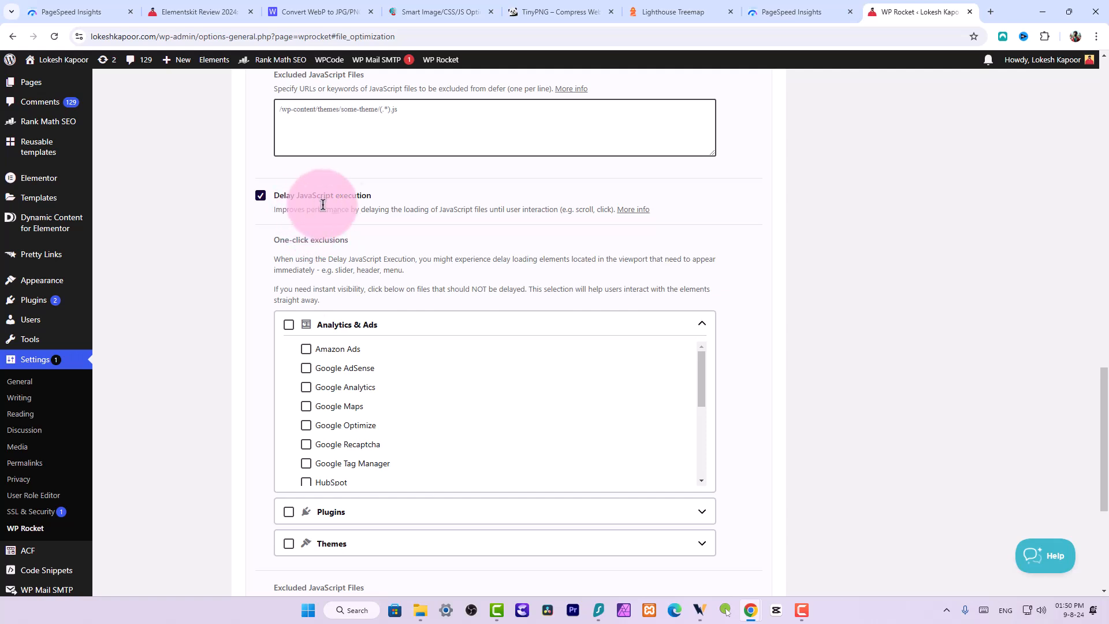
pyautogui.scroll(-1, 396, 399)
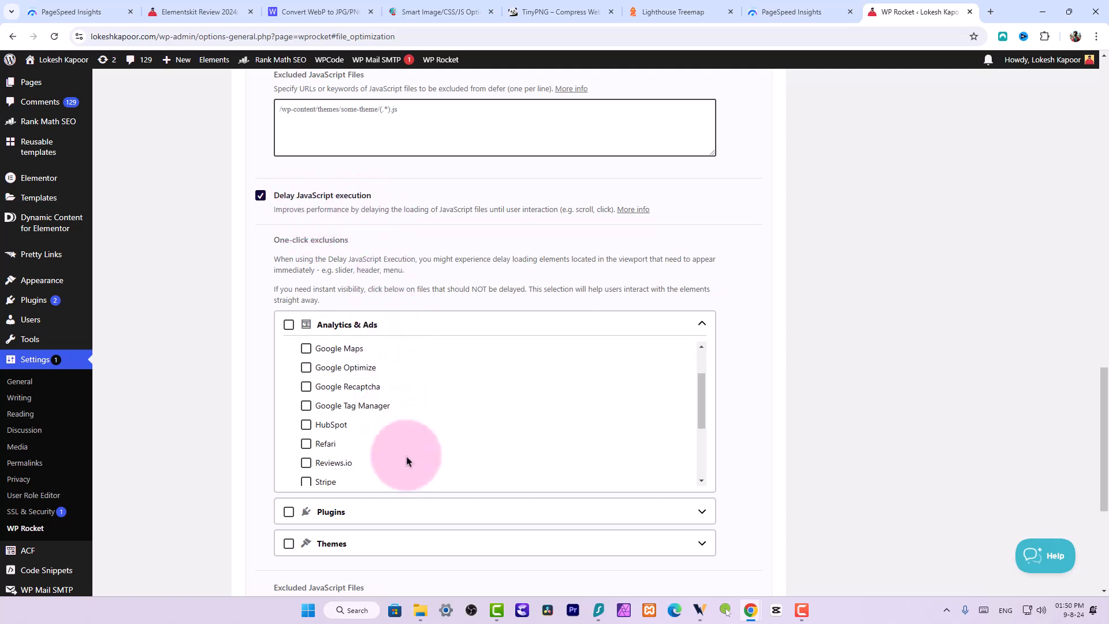
pyautogui.click(697, 513)
pyautogui.scroll(-3, 701, 471)
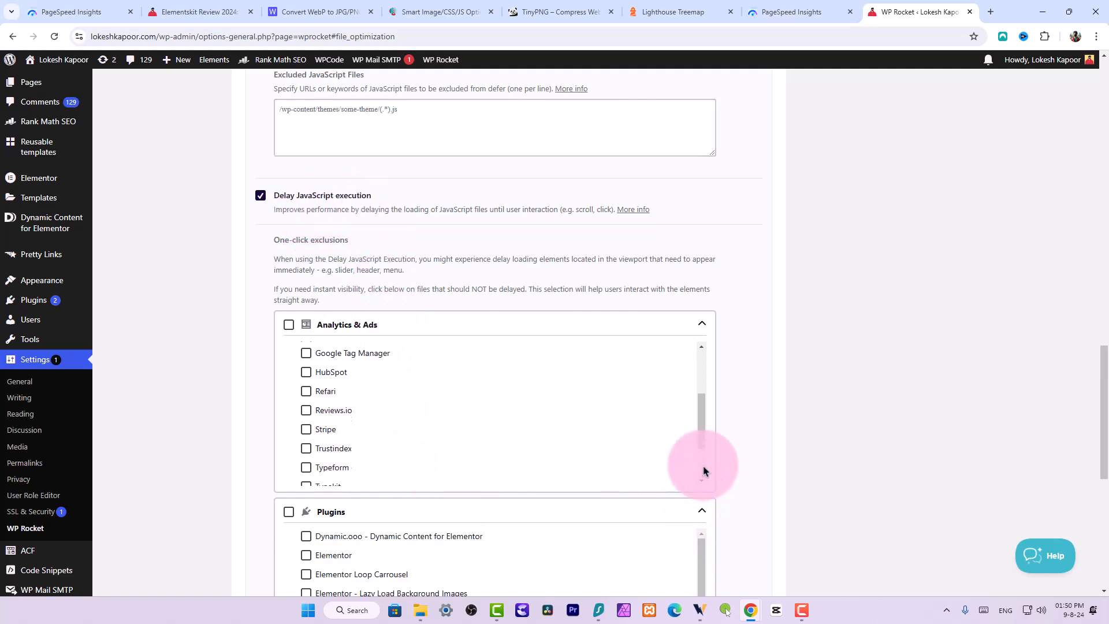
pyautogui.scroll(-3, 801, 482)
pyautogui.scroll(-2, 801, 482)
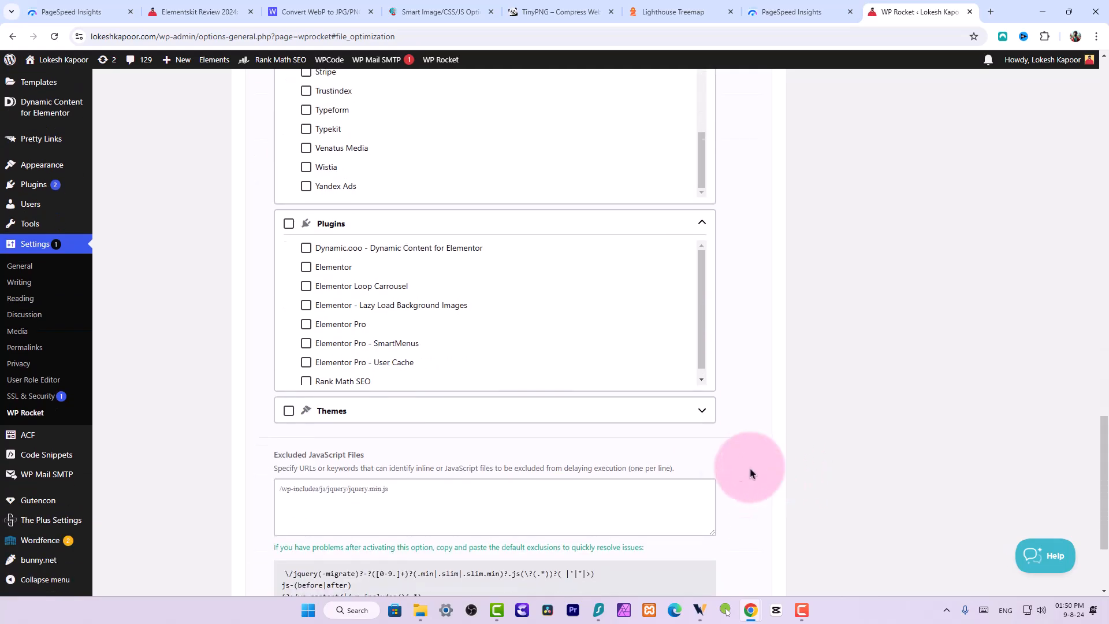
pyautogui.click(702, 409)
pyautogui.click(705, 409)
pyautogui.scroll(5, 843, 431)
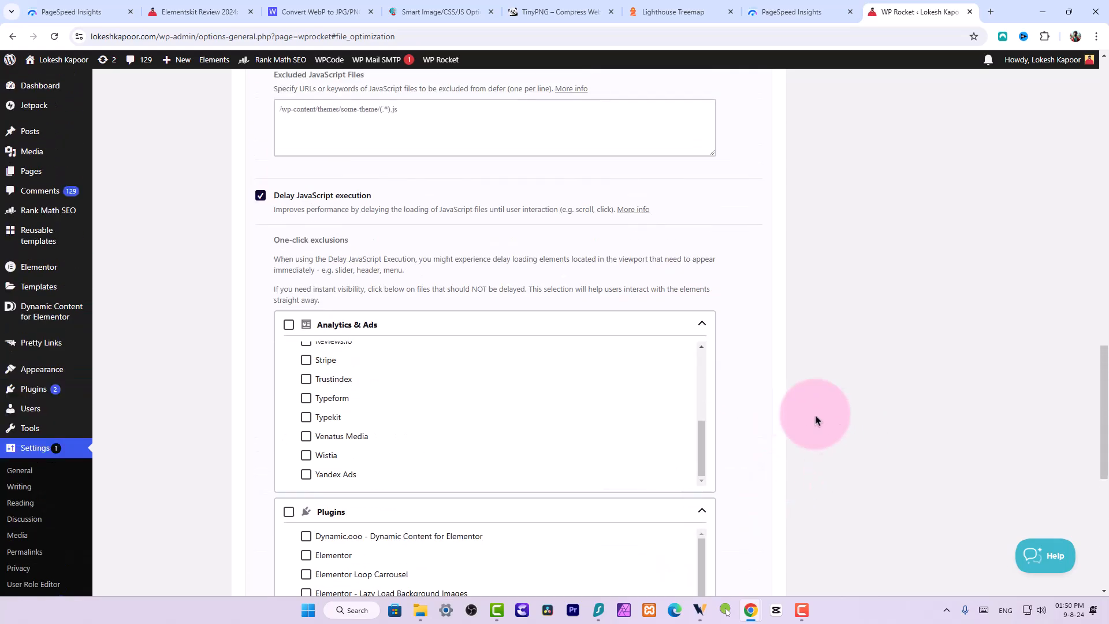
pyautogui.click(699, 326)
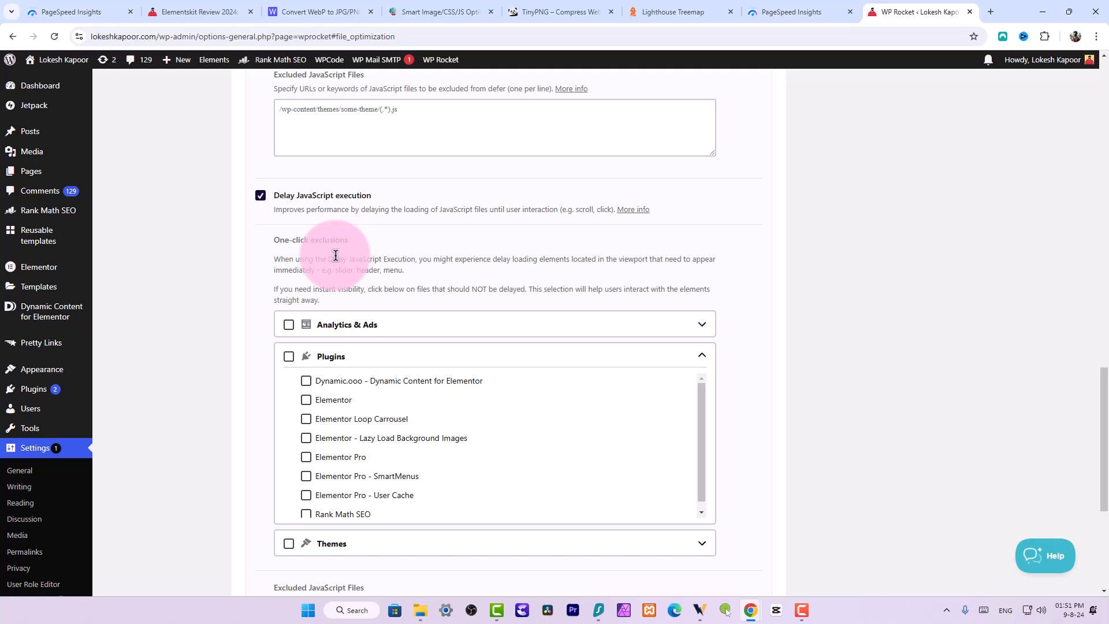
pyautogui.scroll(-1, 441, 476)
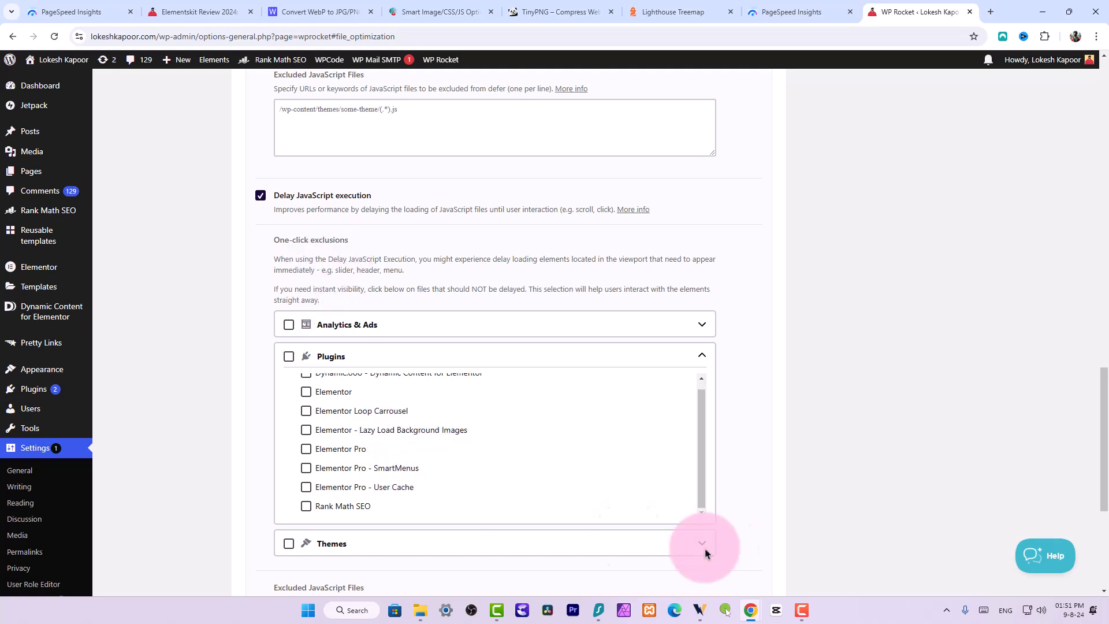
# Step: Check the Excluded JavaScript Files field for delayed execution and highlight the default exclusions suggested beneath it
pyautogui.scroll(-5, 877, 520)
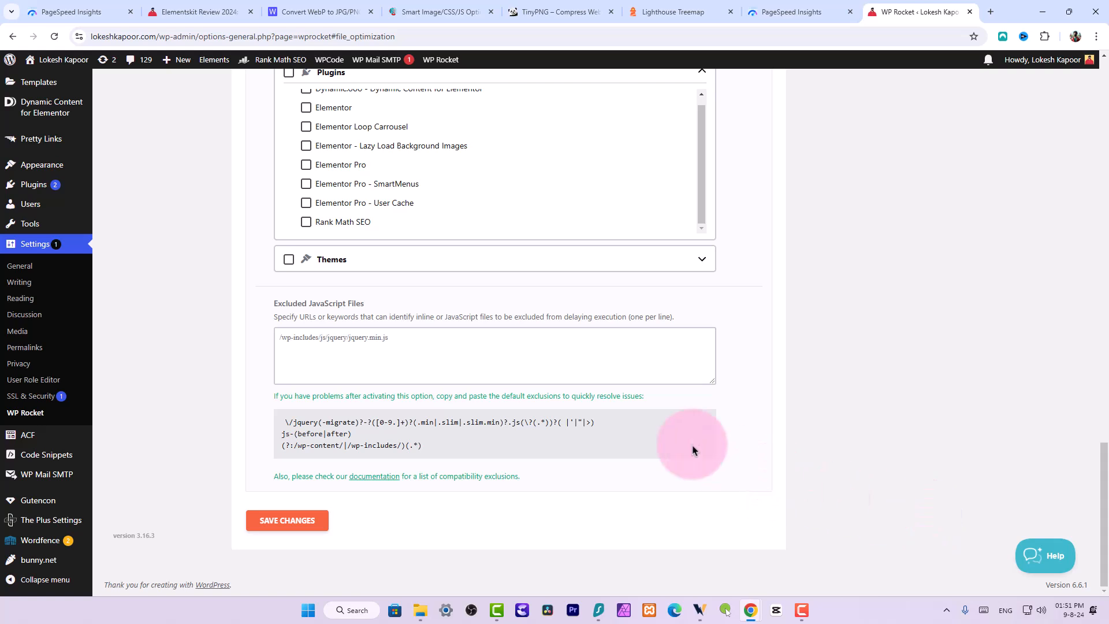
pyautogui.click(393, 344)
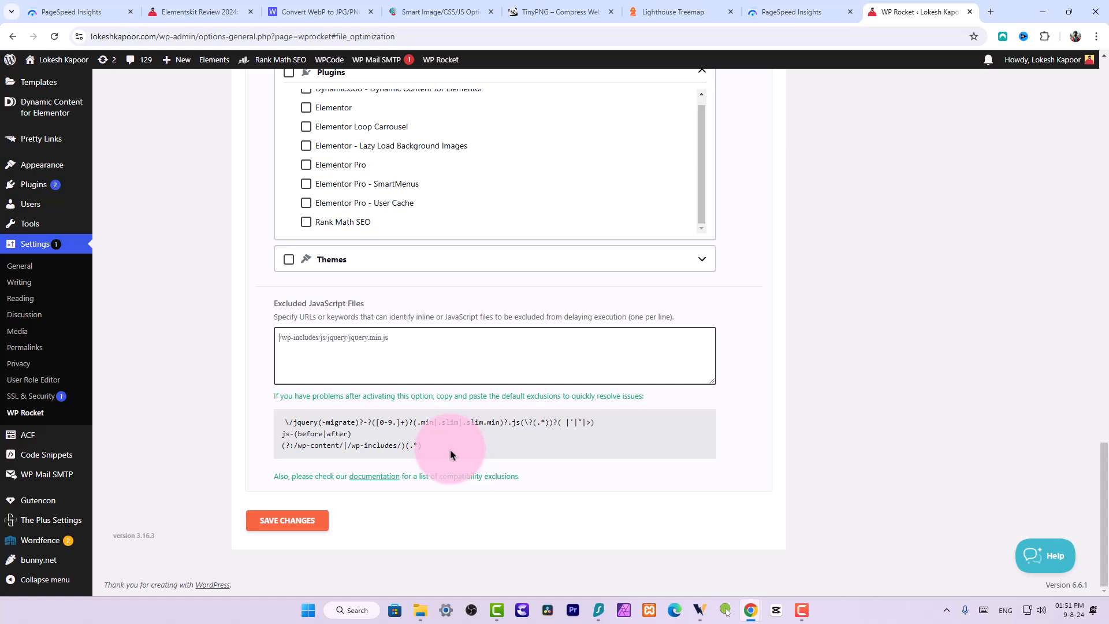
pyautogui.moveTo(424, 446); pyautogui.dragTo(263, 420)
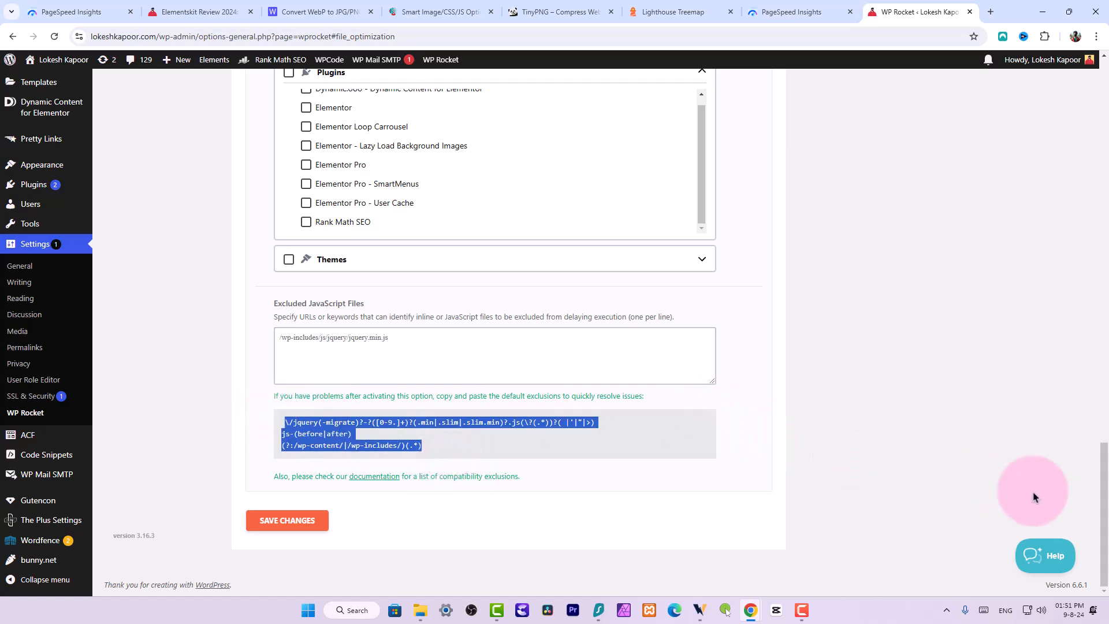
# Step: Return to the CSS Files section, open its help and look through the suggested articles
pyautogui.moveTo(1108, 502); pyautogui.dragTo(1103, 280)
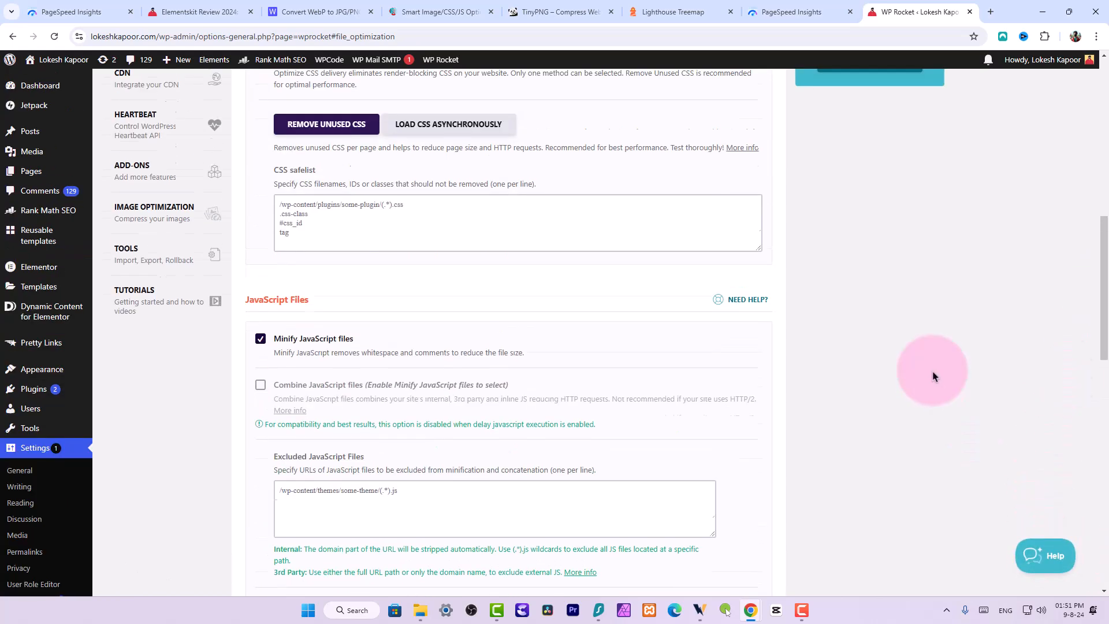
pyautogui.scroll(5, 933, 376)
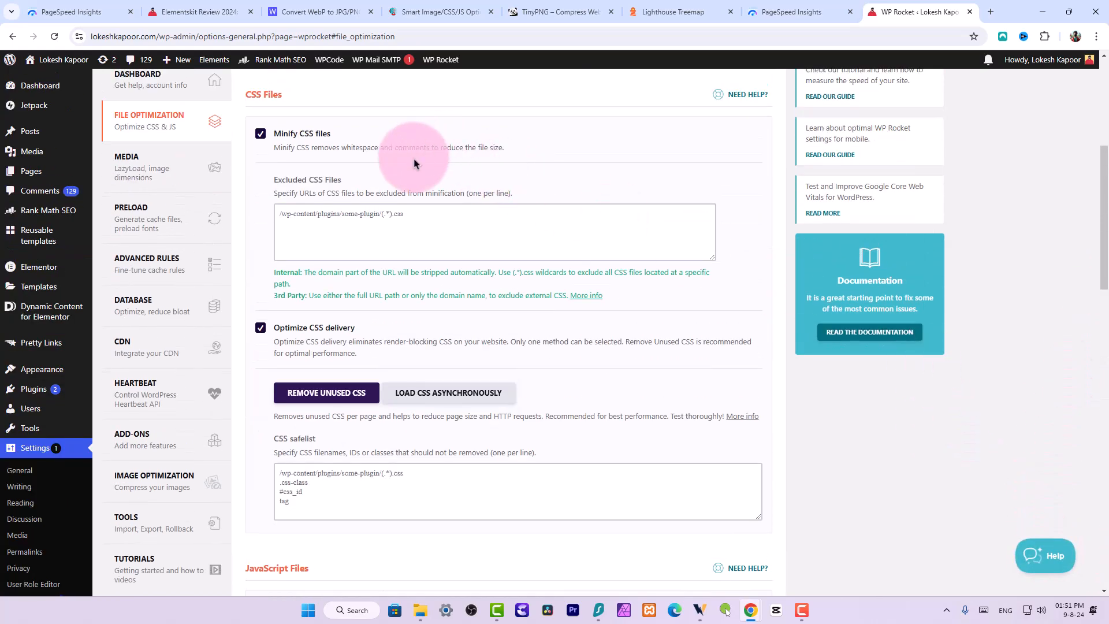
pyautogui.scroll(2, 413, 163)
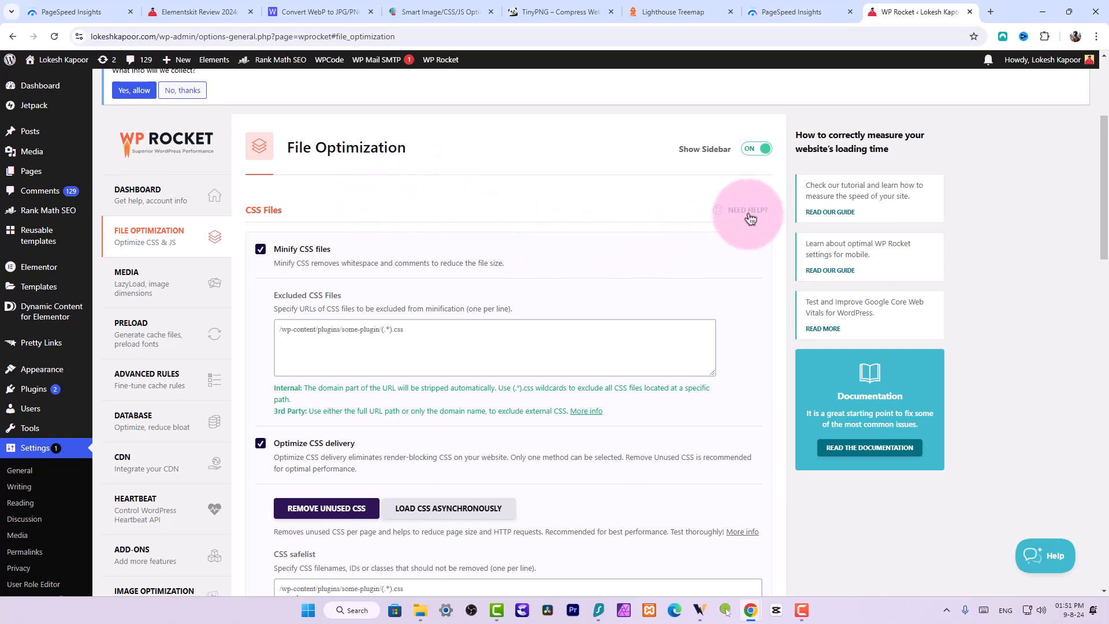
pyautogui.click(749, 209)
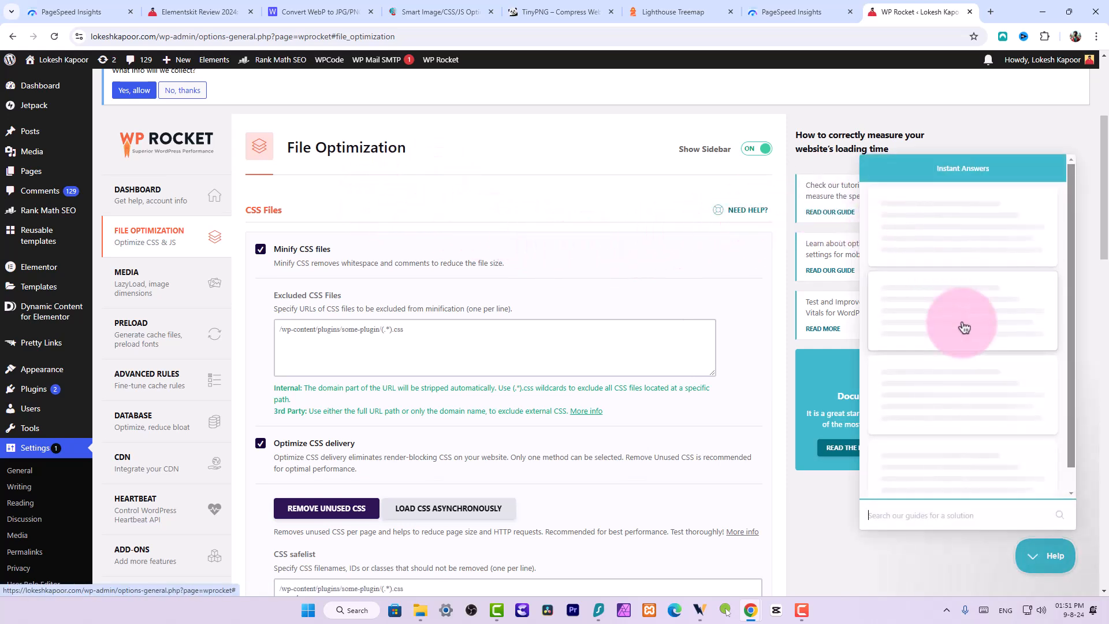
pyautogui.moveTo(1077, 391); pyautogui.dragTo(1069, 472)
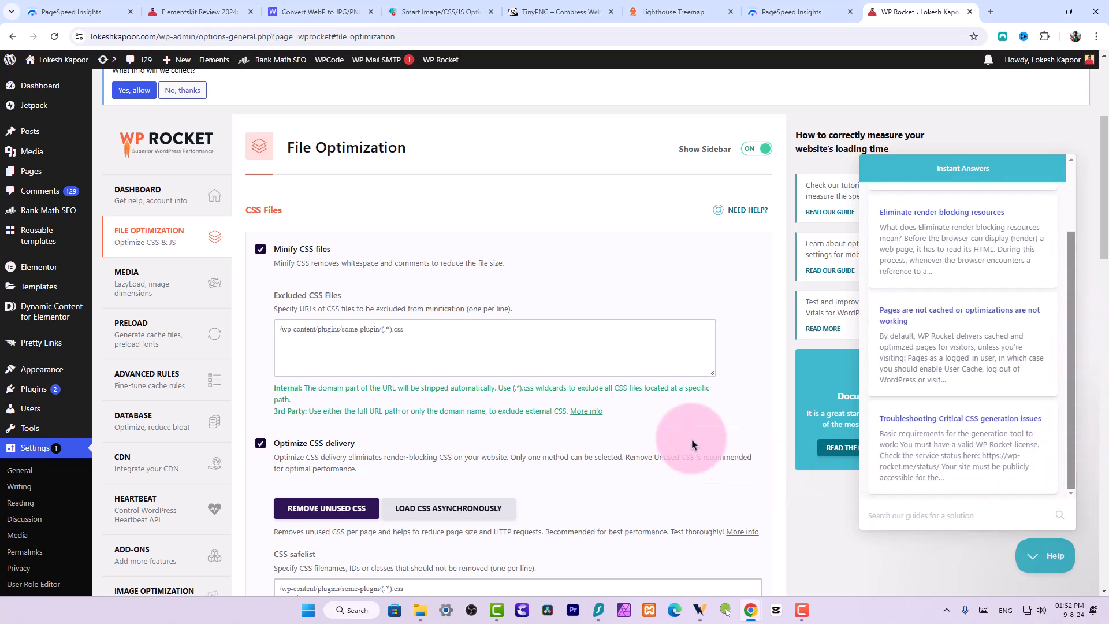
# Step: Open the help articles for the JavaScript Files section, then close the help and return to the start of the page
pyautogui.scroll(-7, 693, 444)
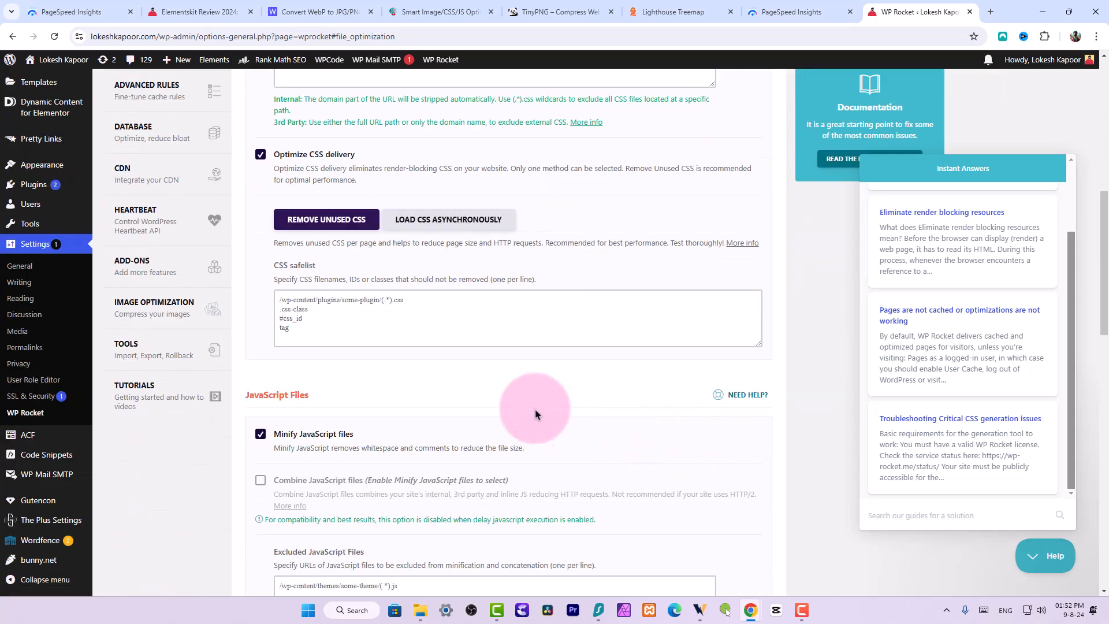
pyautogui.scroll(-3, 573, 410)
pyautogui.scroll(5, 618, 408)
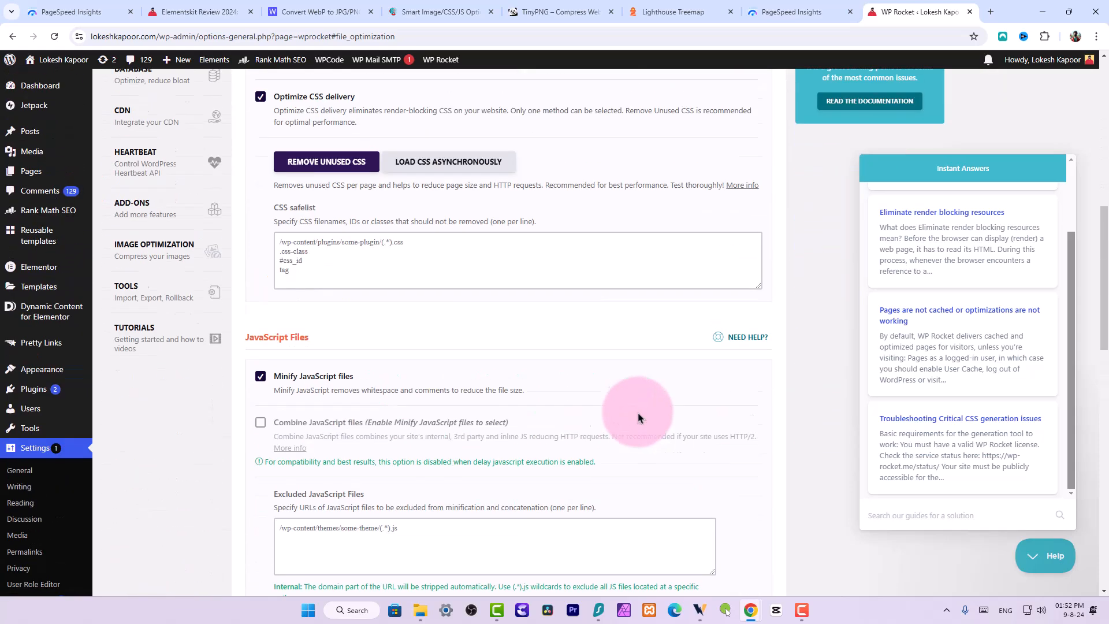
pyautogui.click(749, 397)
pyautogui.click(1063, 555)
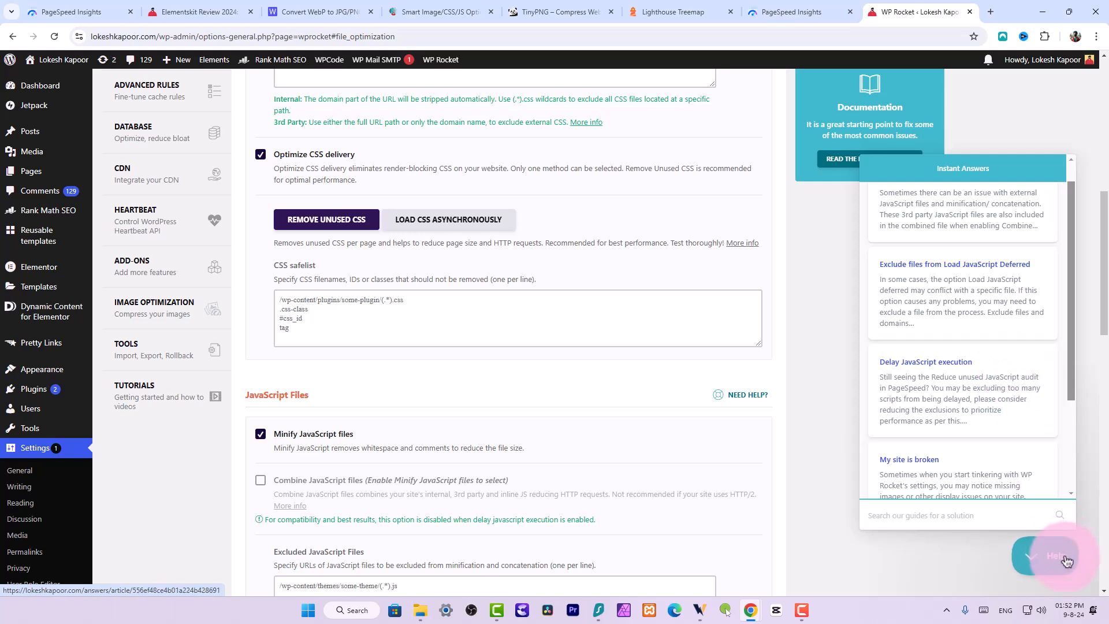
pyautogui.scroll(6, 272, 304)
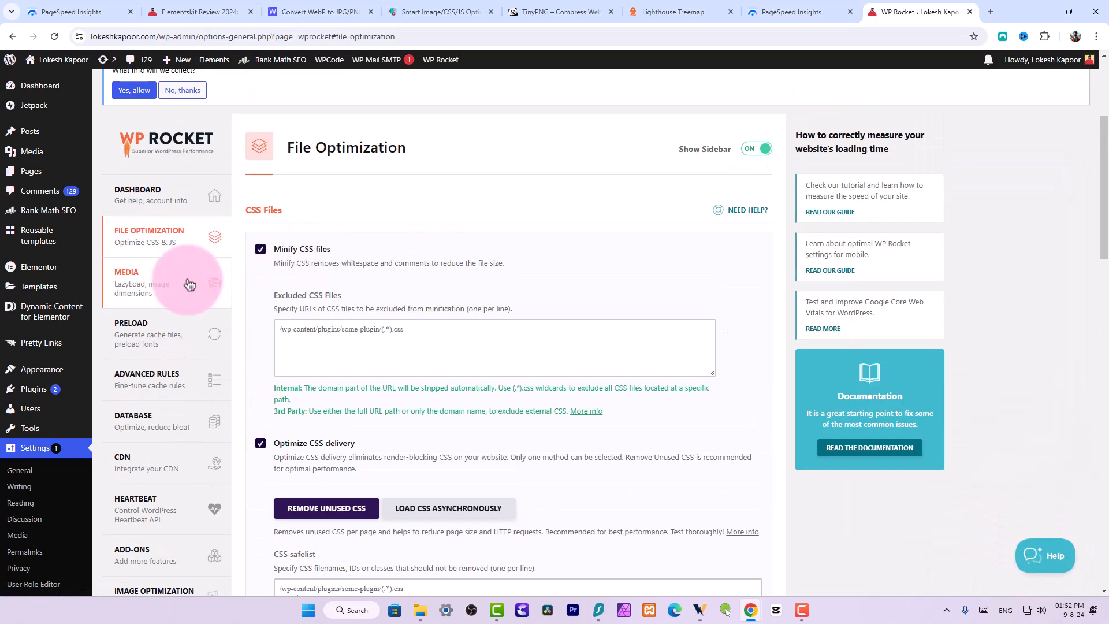
# Step: Open WP Rocket's Media section and review the LazyLoad, excluded images or iframes and image dimensions options
pyautogui.click(186, 280)
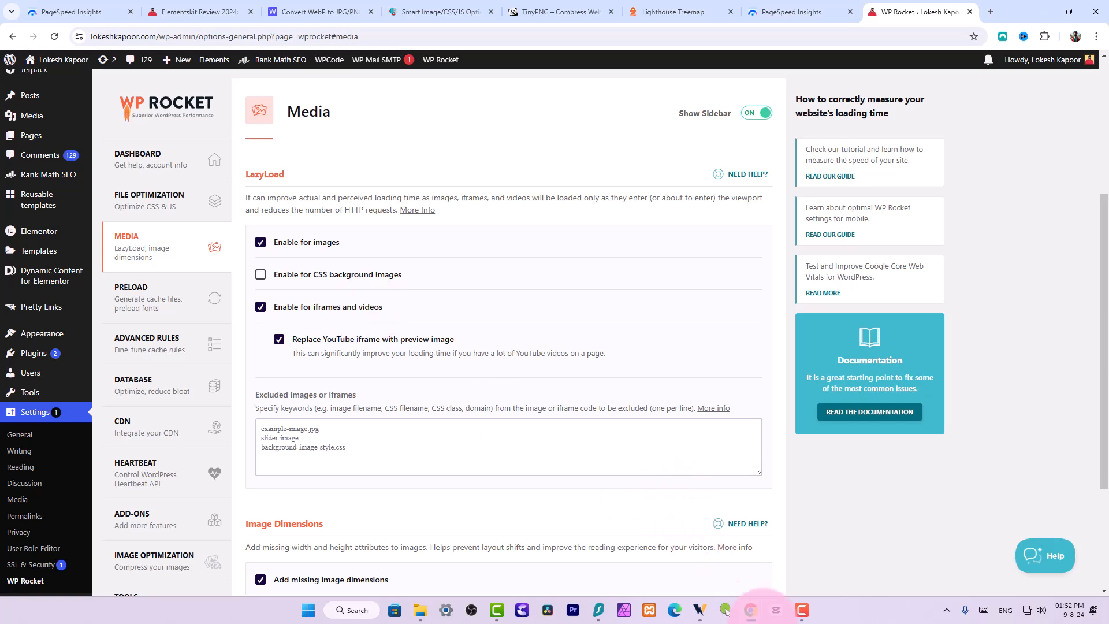
pyautogui.moveTo(794, 617)
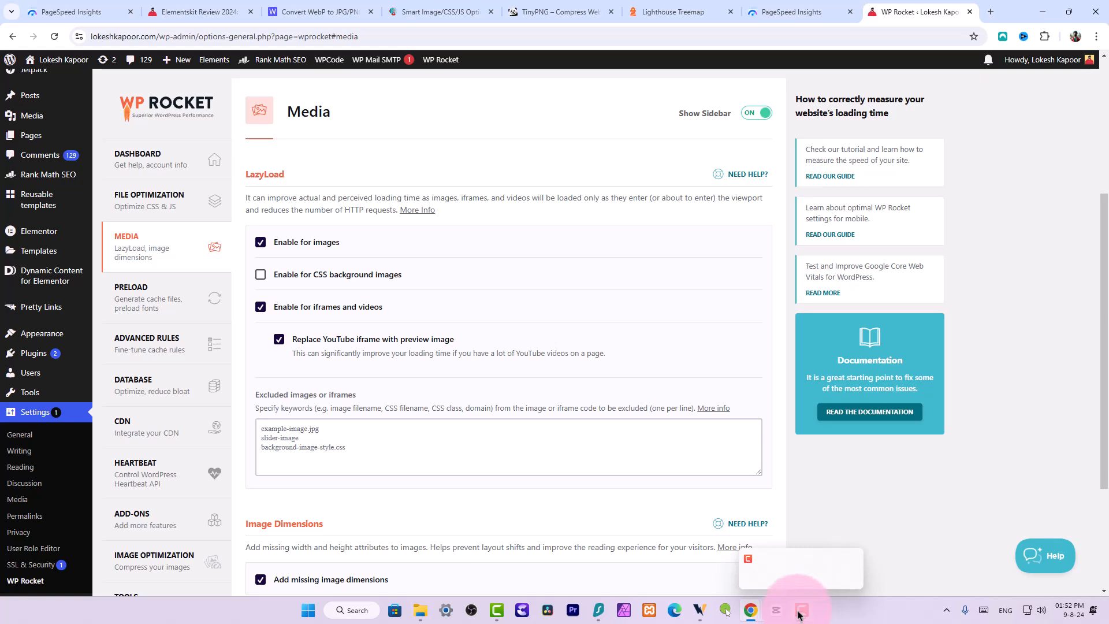
pyautogui.click(798, 615)
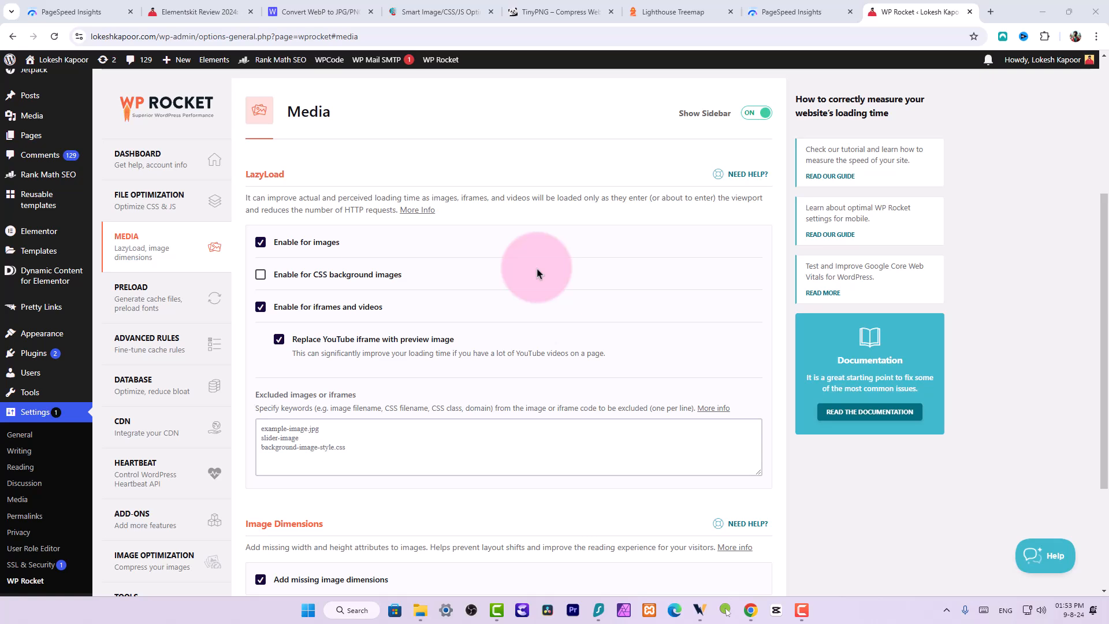
pyautogui.scroll(-3, 490, 292)
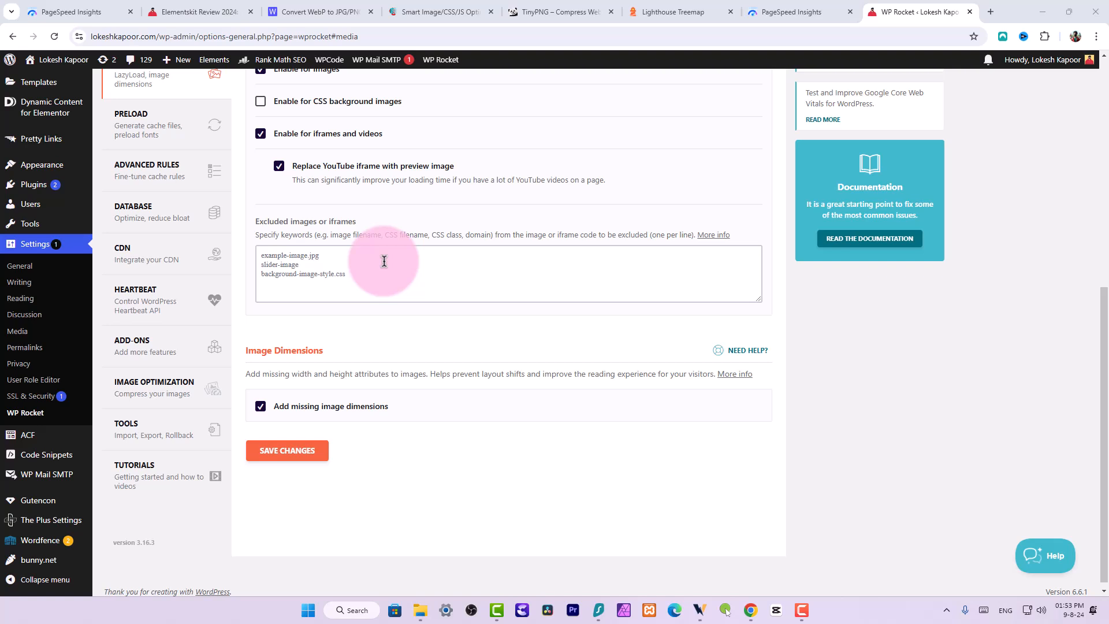
pyautogui.click(290, 260)
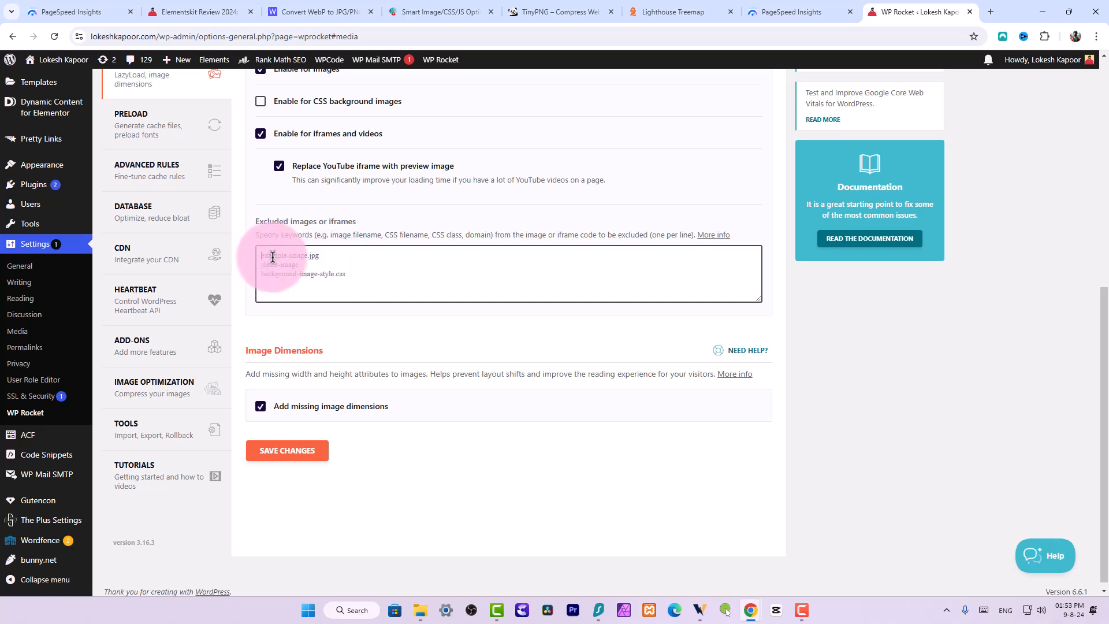
# Step: Switch to the Elementskit review page and go to the site's homepage
pyautogui.click(159, 11)
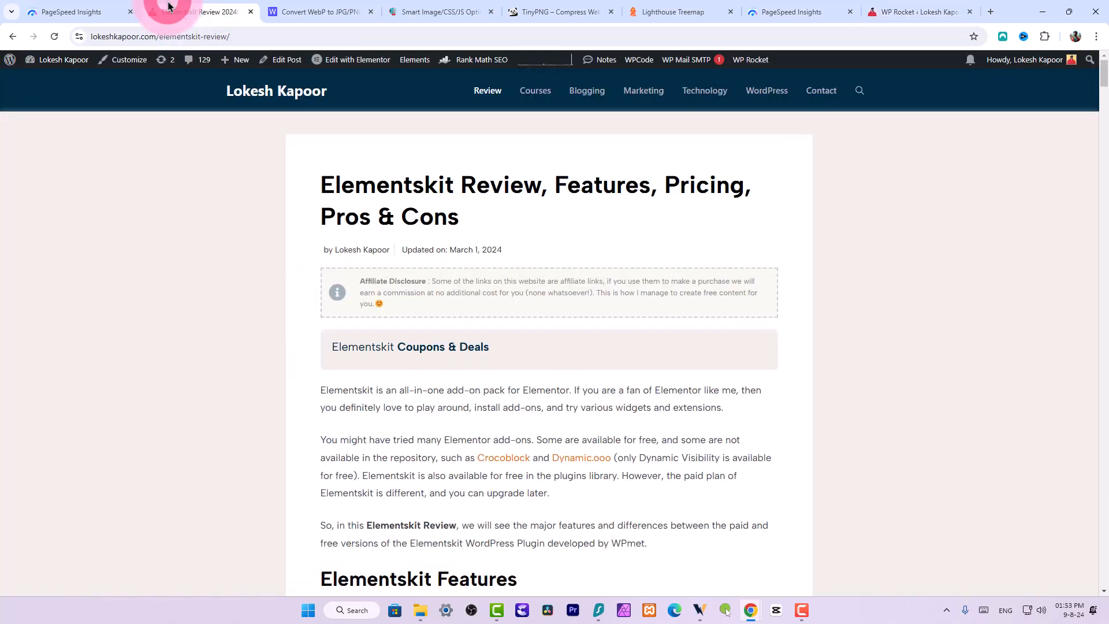
pyautogui.click(258, 92)
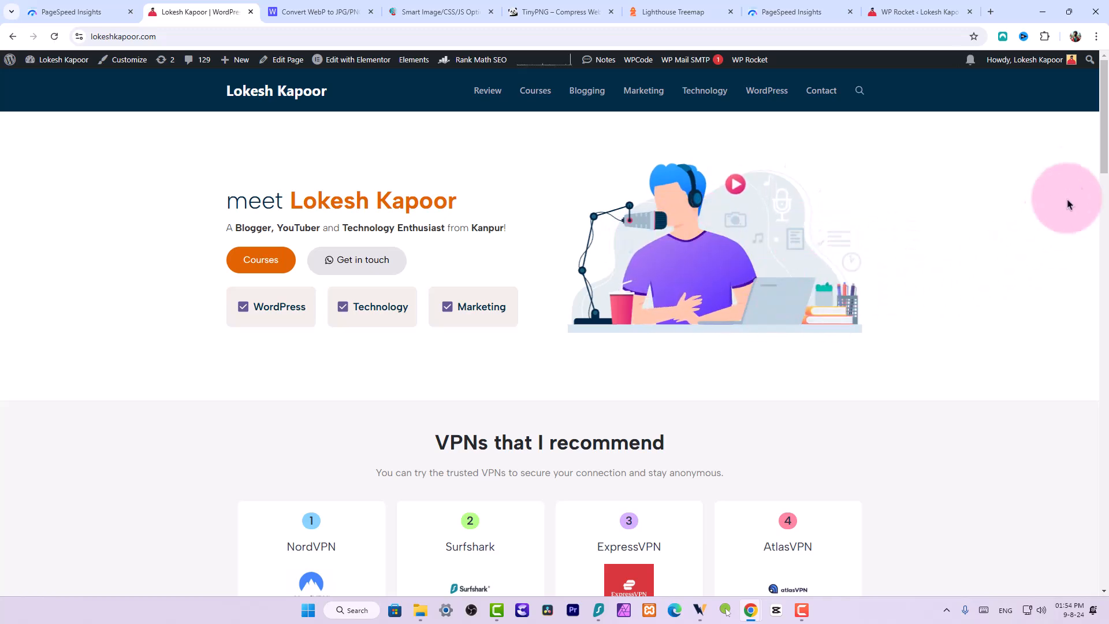
# Step: Look over the site's homepage hero area and review the Excluded images or iframes field in WP Rocket's Media section
pyautogui.scroll(-3, 1094, 157)
pyautogui.scroll(3, 1089, 185)
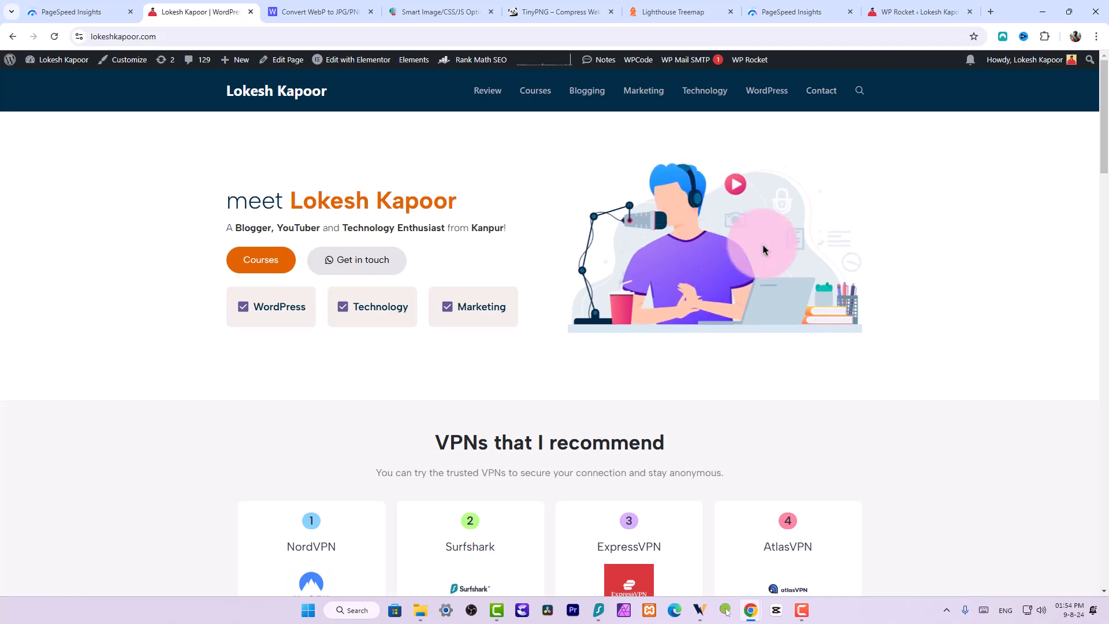
pyautogui.scroll(-2, 1093, 161)
pyautogui.scroll(2, 1086, 173)
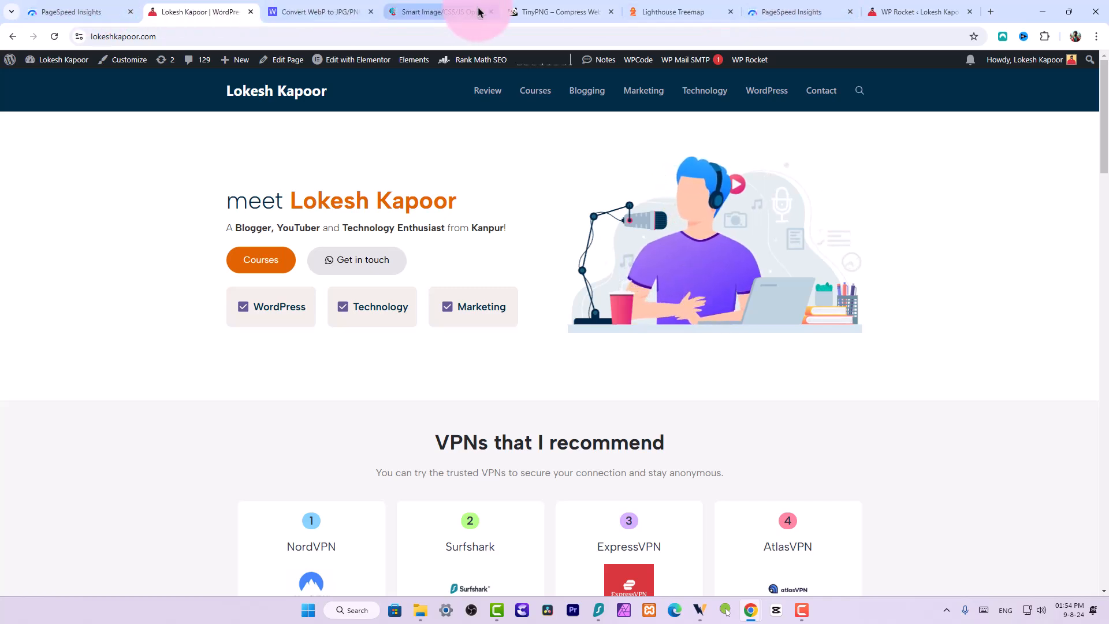
pyautogui.click(890, 12)
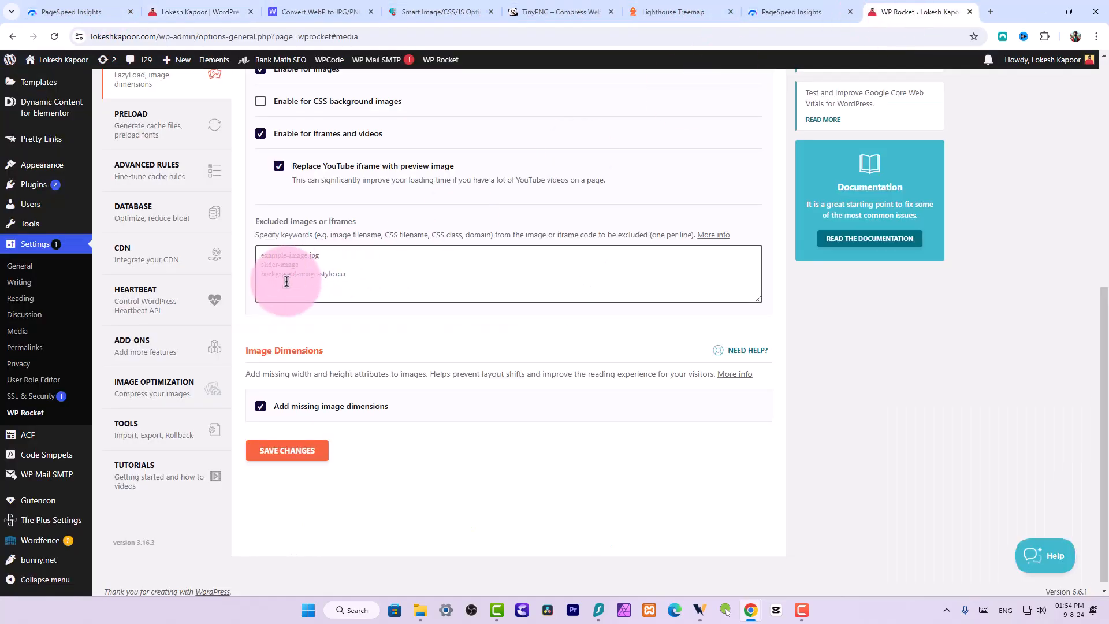
pyautogui.click(303, 253)
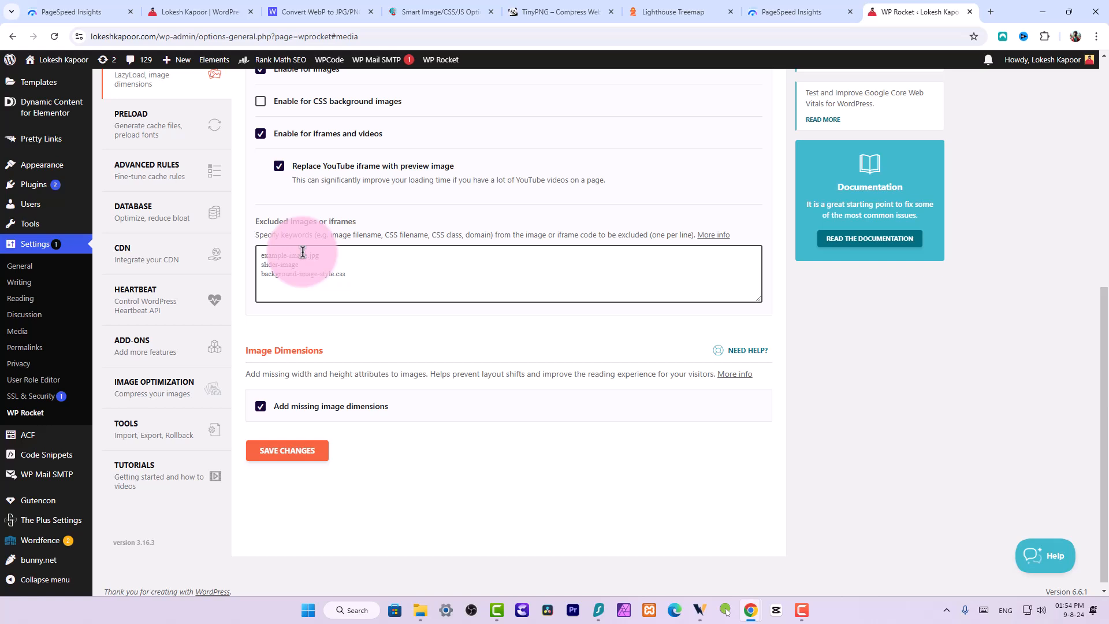
pyautogui.scroll(3, 364, 272)
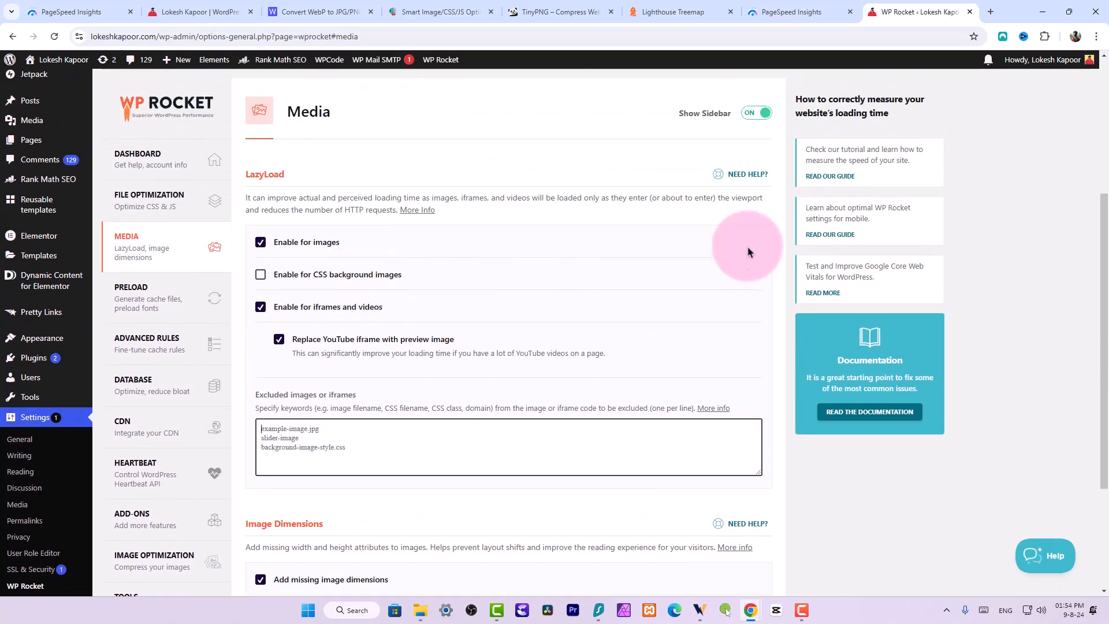
pyautogui.moveTo(1104, 273); pyautogui.dragTo(1104, 265)
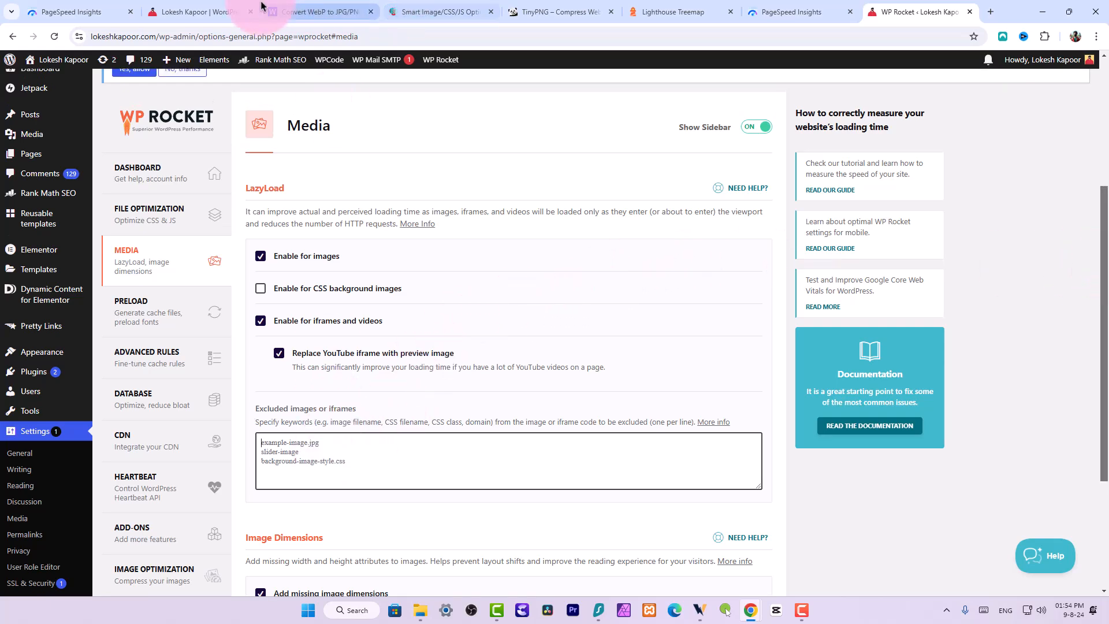
# Step: Recheck the homepage hero illustration, return to the Media section's exclusion field and view the Image Dimensions option
pyautogui.click(211, 8)
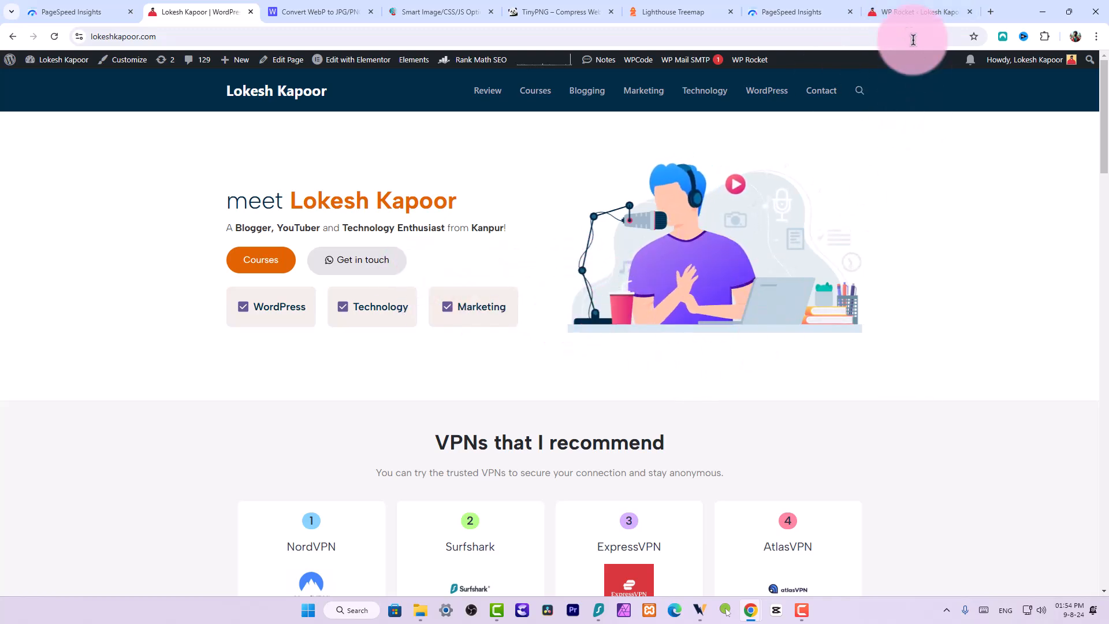
pyautogui.click(905, 23)
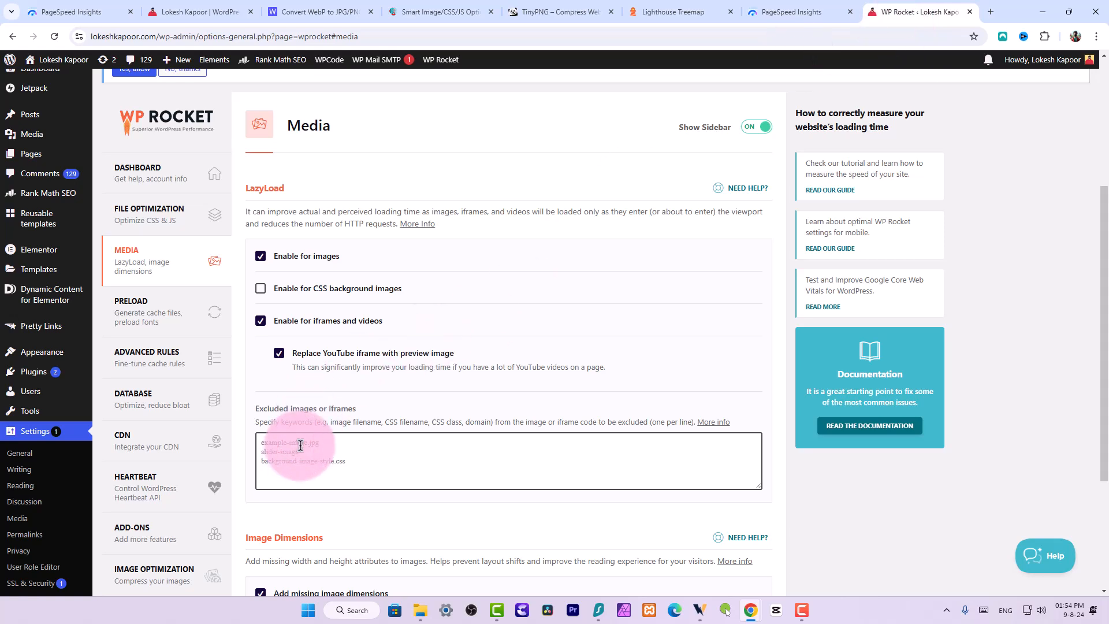
pyautogui.click(326, 437)
pyautogui.scroll(-3, 326, 436)
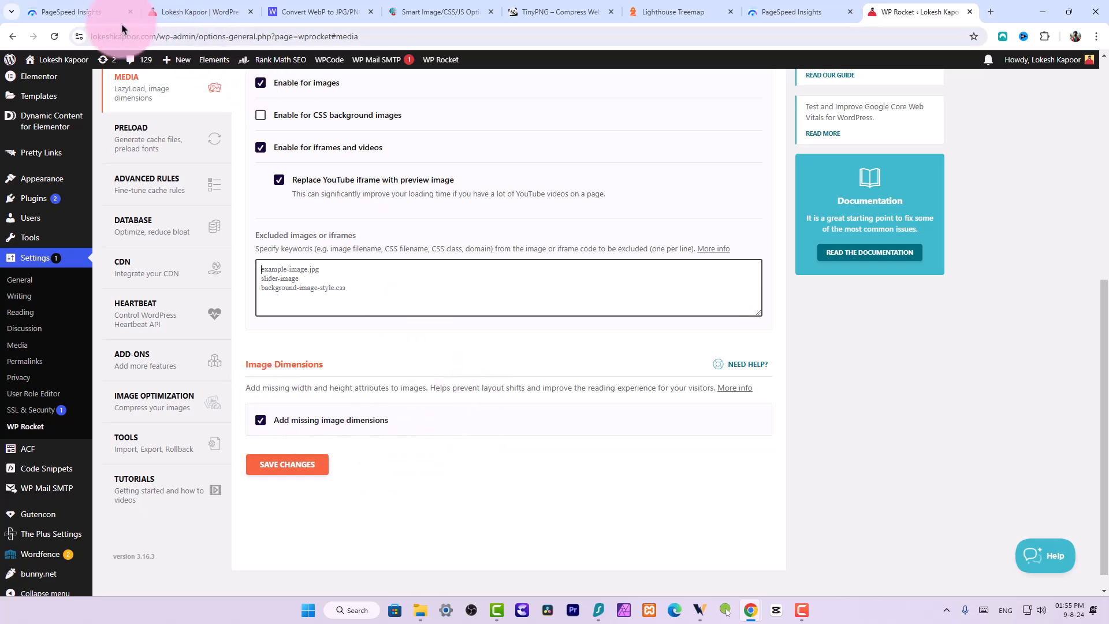
# Step: Review the homepage's desktop and mobile PageSpeed diagnostics and the desktop diagnostics of the Elementskit review page
pyautogui.click(87, 12)
pyautogui.scroll(-5, 391, 249)
pyautogui.scroll(-8, 391, 250)
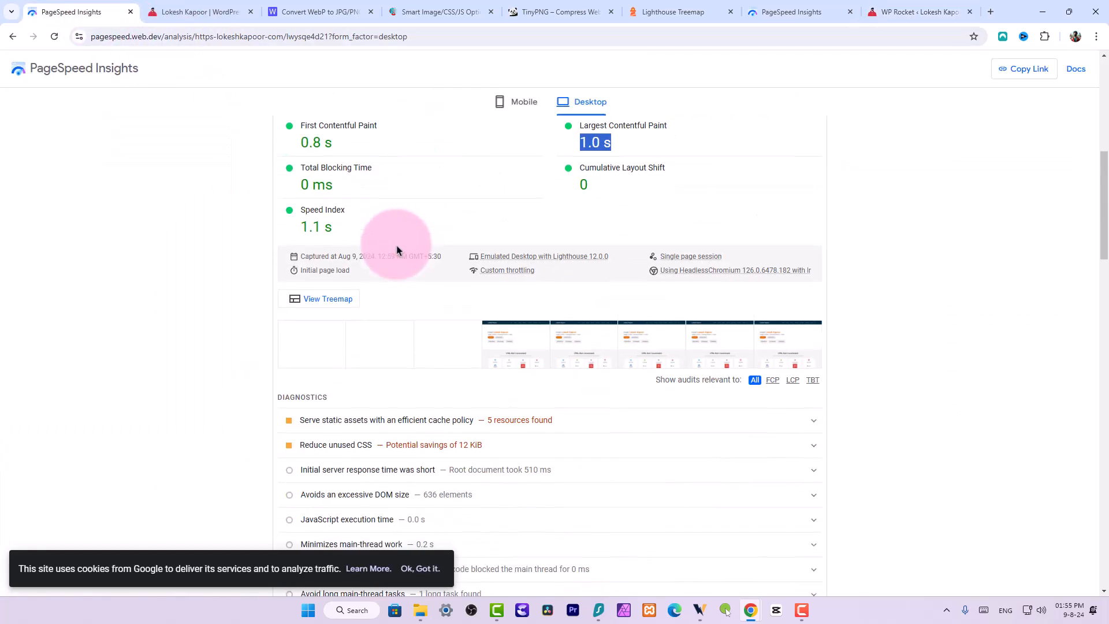
pyautogui.scroll(3, 396, 250)
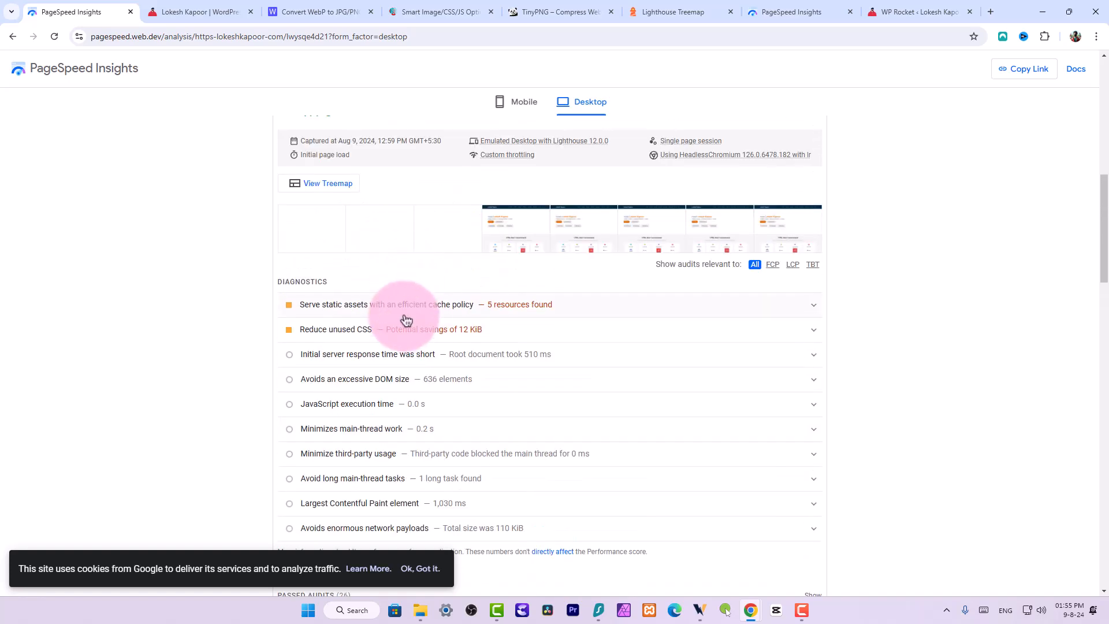
pyautogui.click(530, 102)
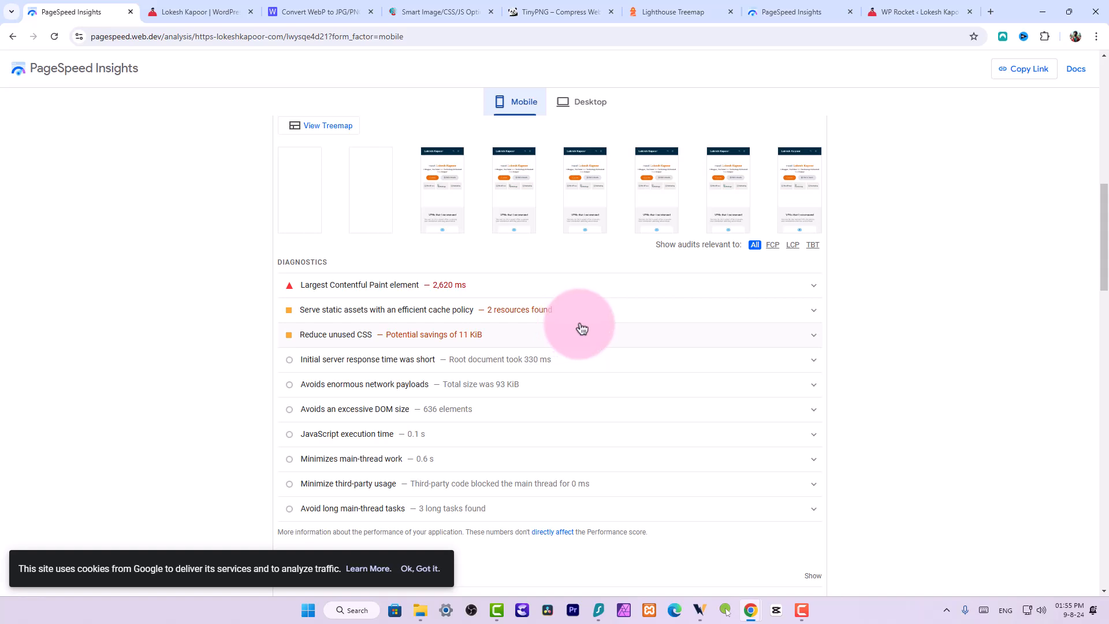
pyautogui.scroll(3, 589, 237)
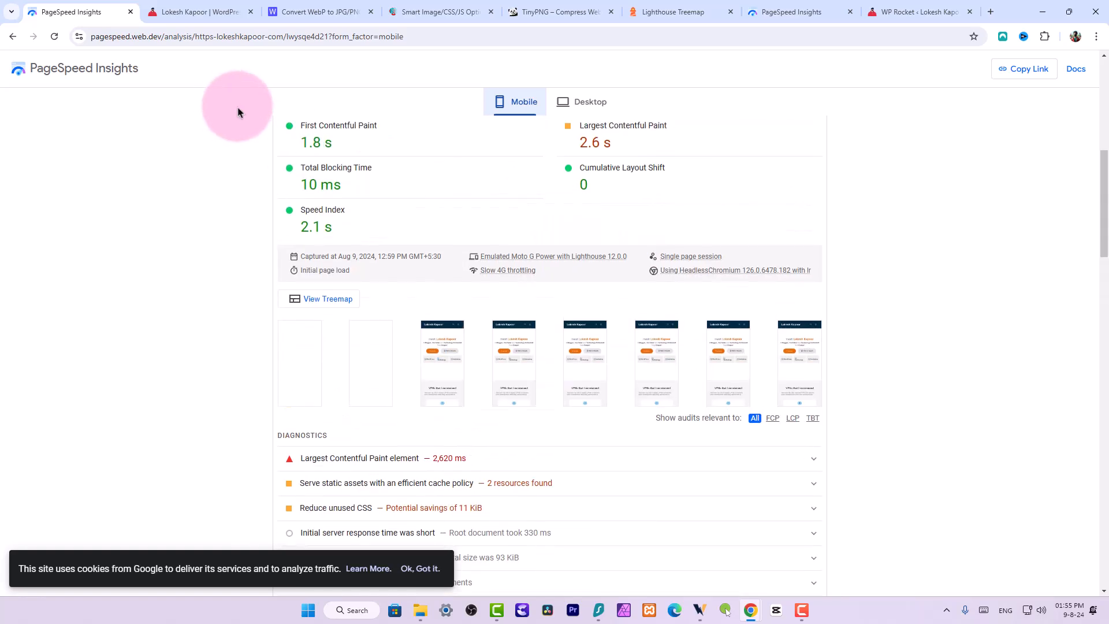
pyautogui.click(764, 10)
pyautogui.scroll(-10, 520, 290)
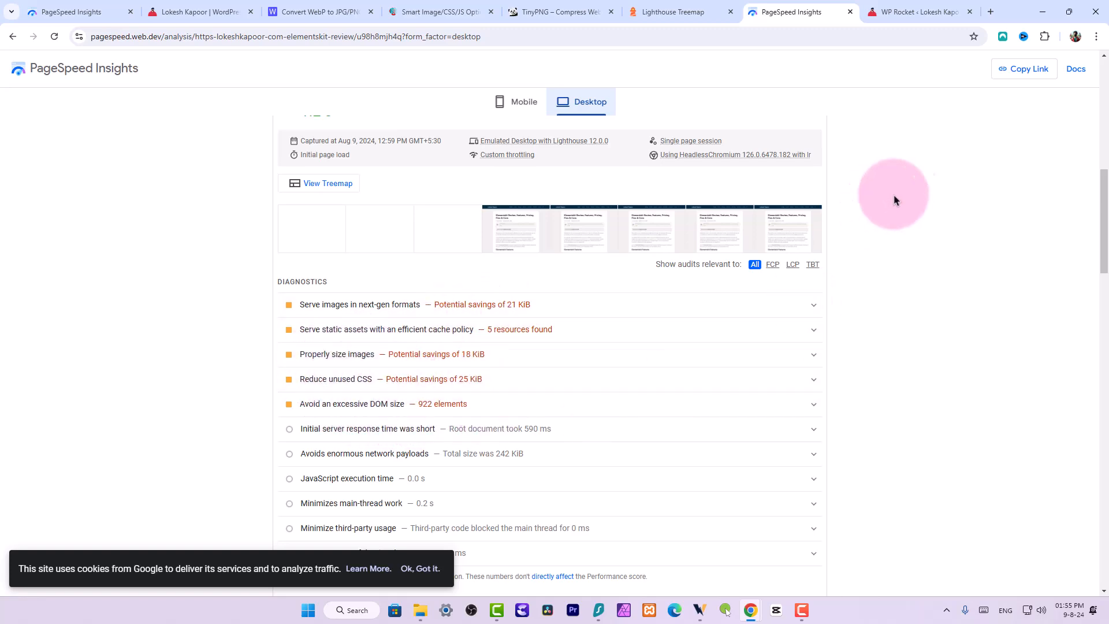
# Step: Open WP Rocket's Preload section and review the cache preloading, link preloading and DNS prefetch options
pyautogui.click(913, 13)
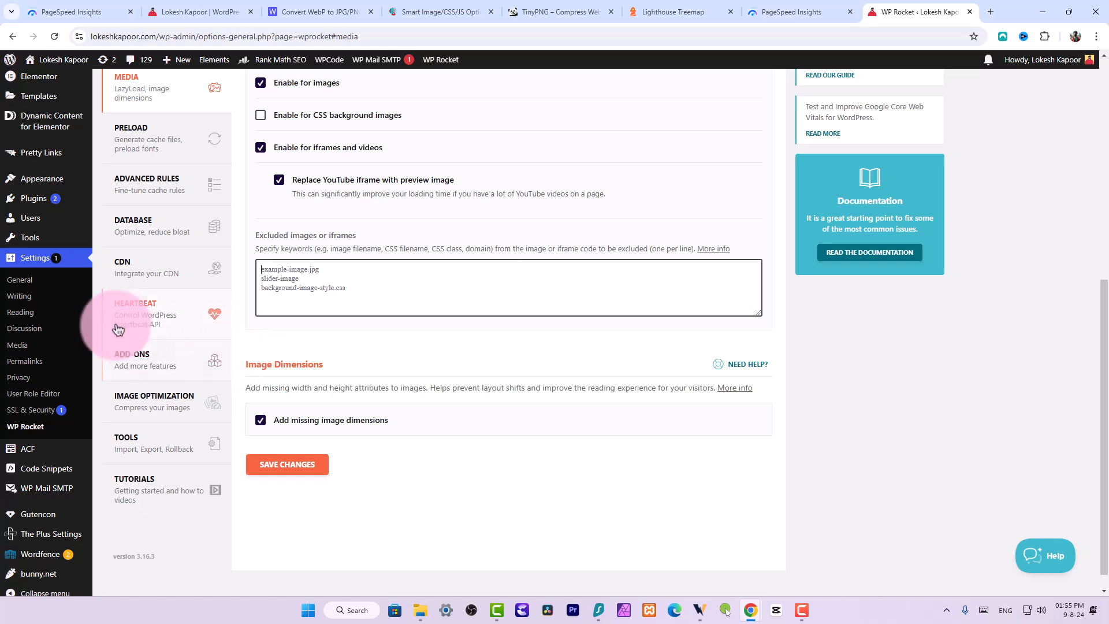
pyautogui.click(141, 141)
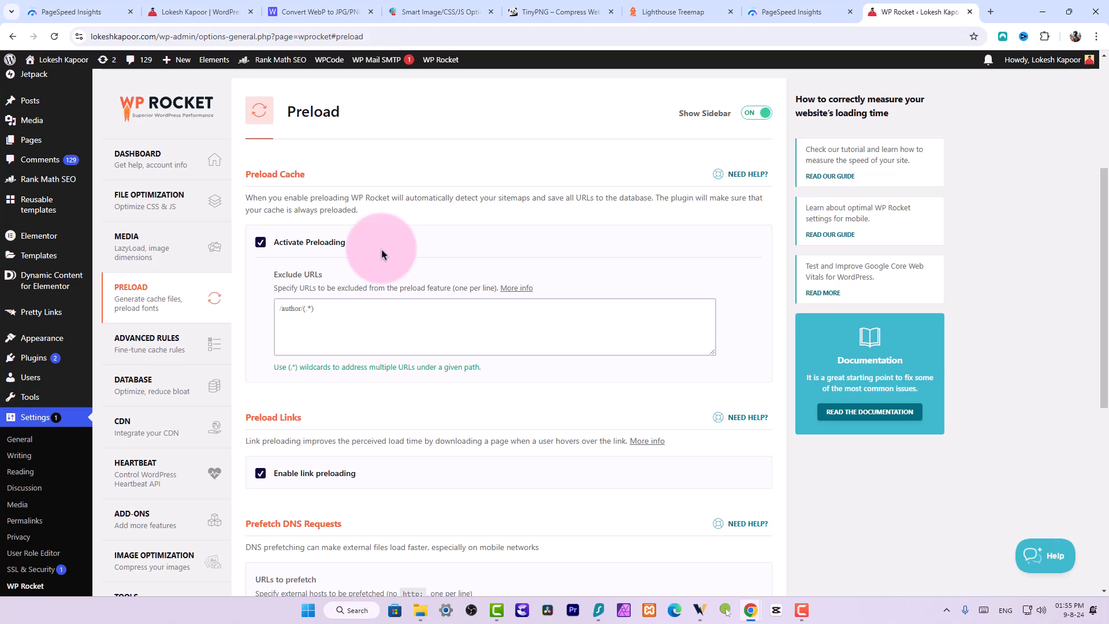
pyautogui.scroll(-2, 381, 257)
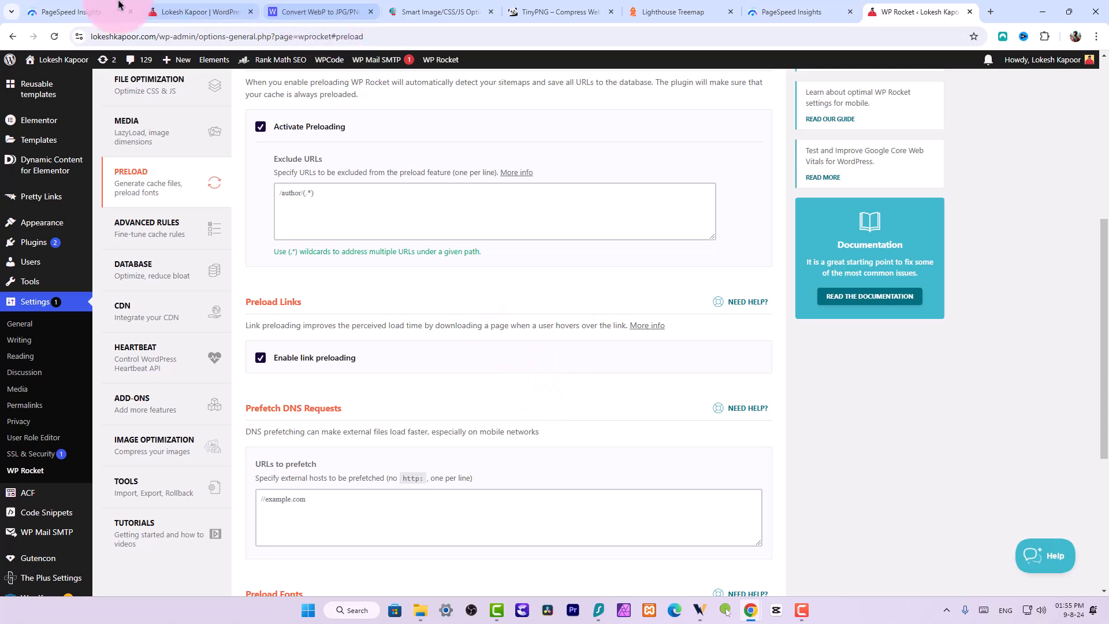
# Step: Browse the site's Review category, Elementskit review, Courses and Blogging pages to check link loading, and return to WP Rocket
pyautogui.click(174, 13)
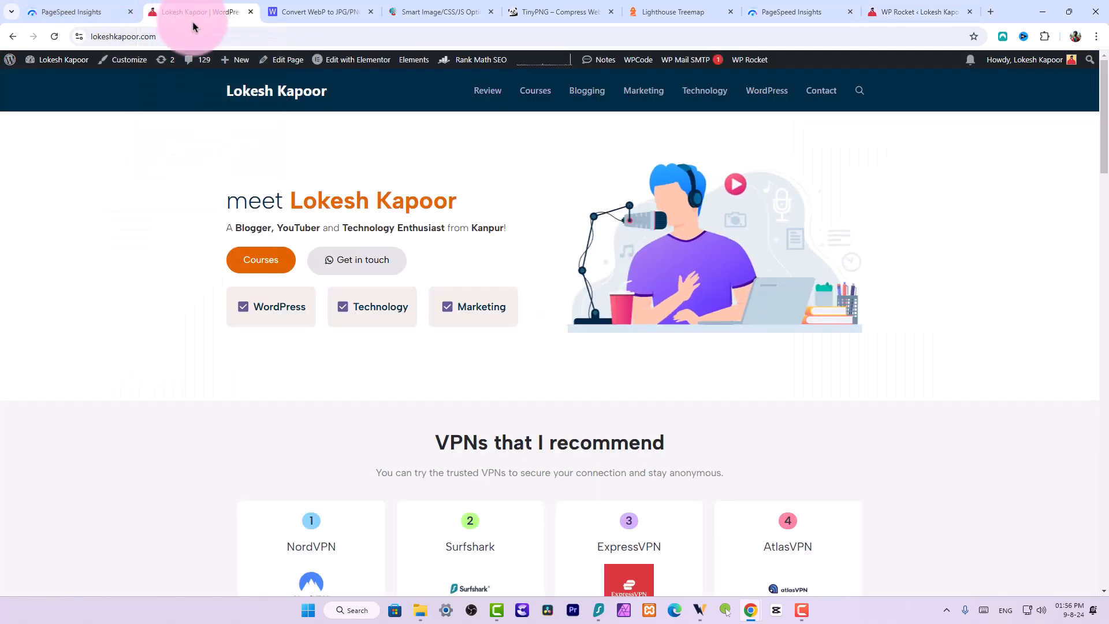
pyautogui.click(483, 94)
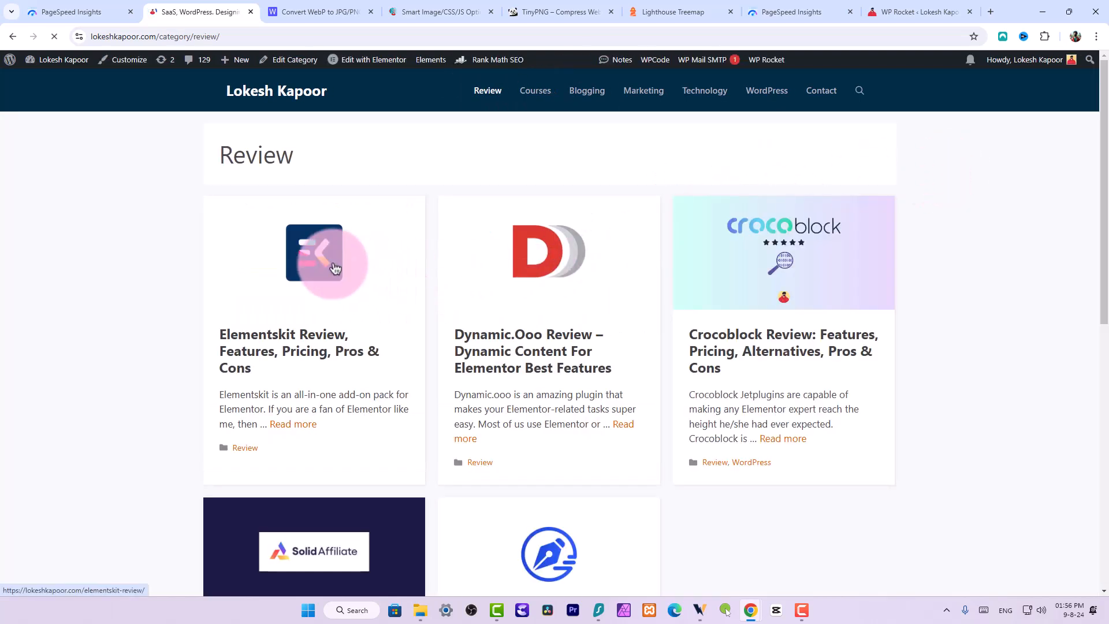
pyautogui.click(334, 268)
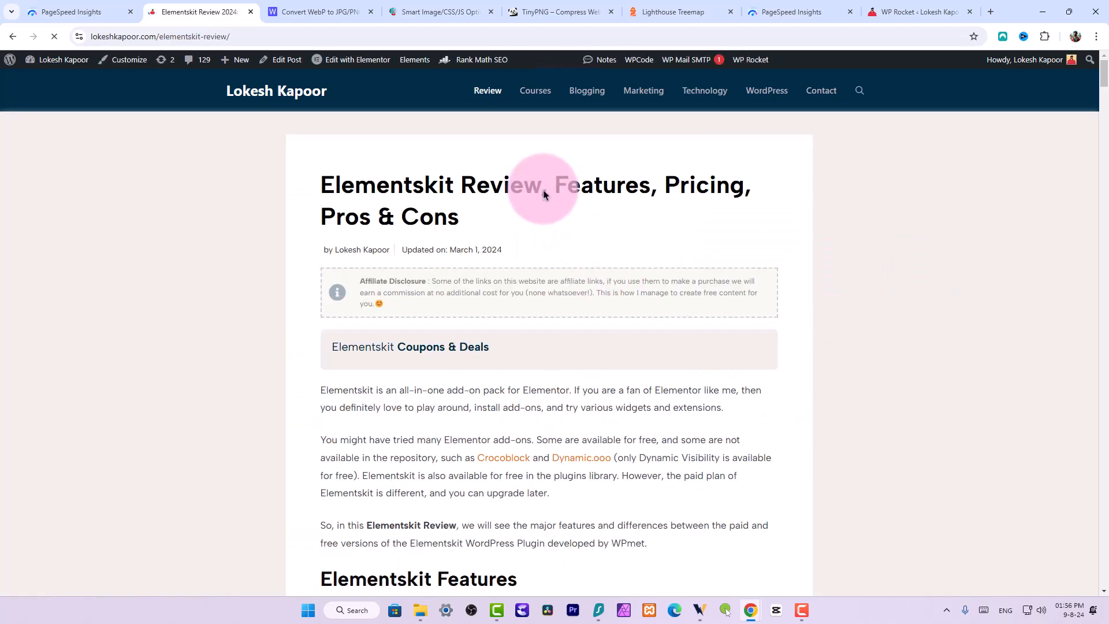
pyautogui.click(532, 91)
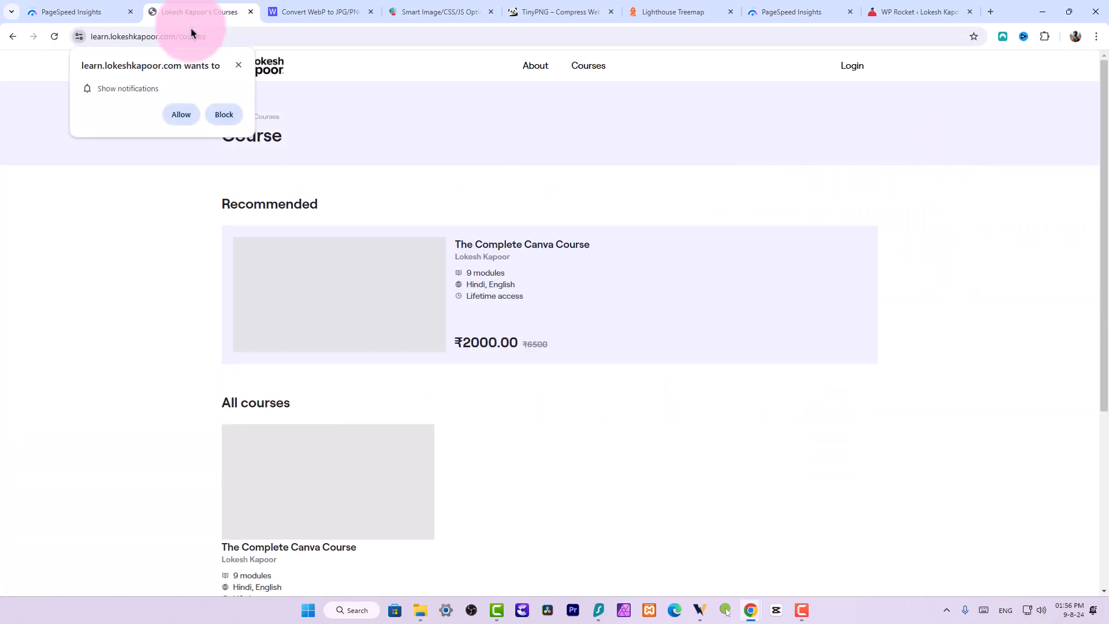
pyautogui.click(13, 37)
pyautogui.click(587, 94)
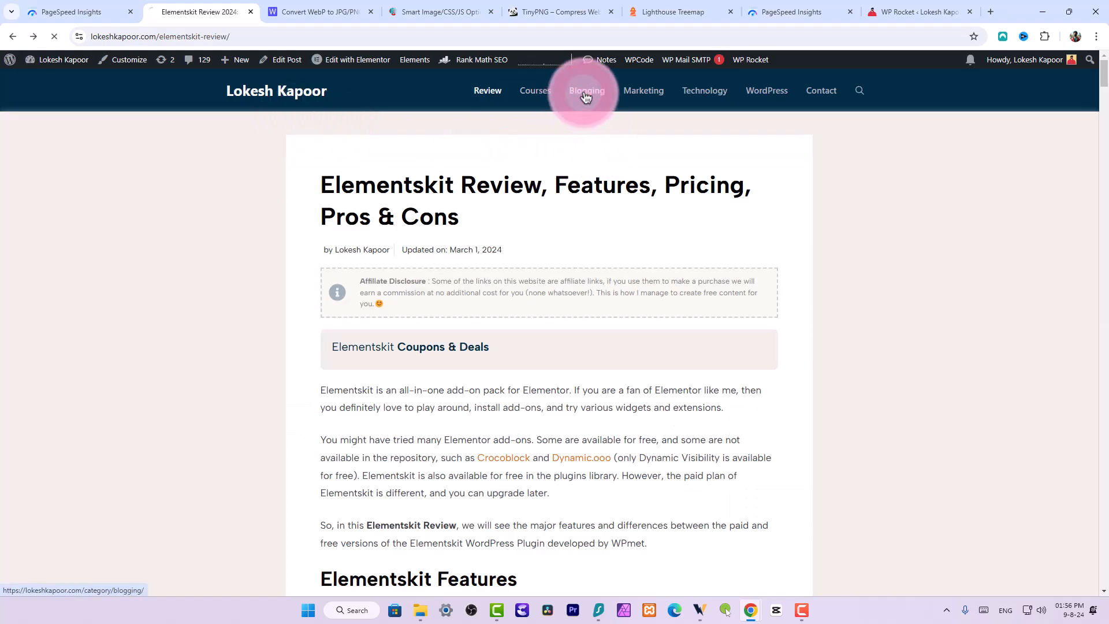
pyautogui.click(921, 13)
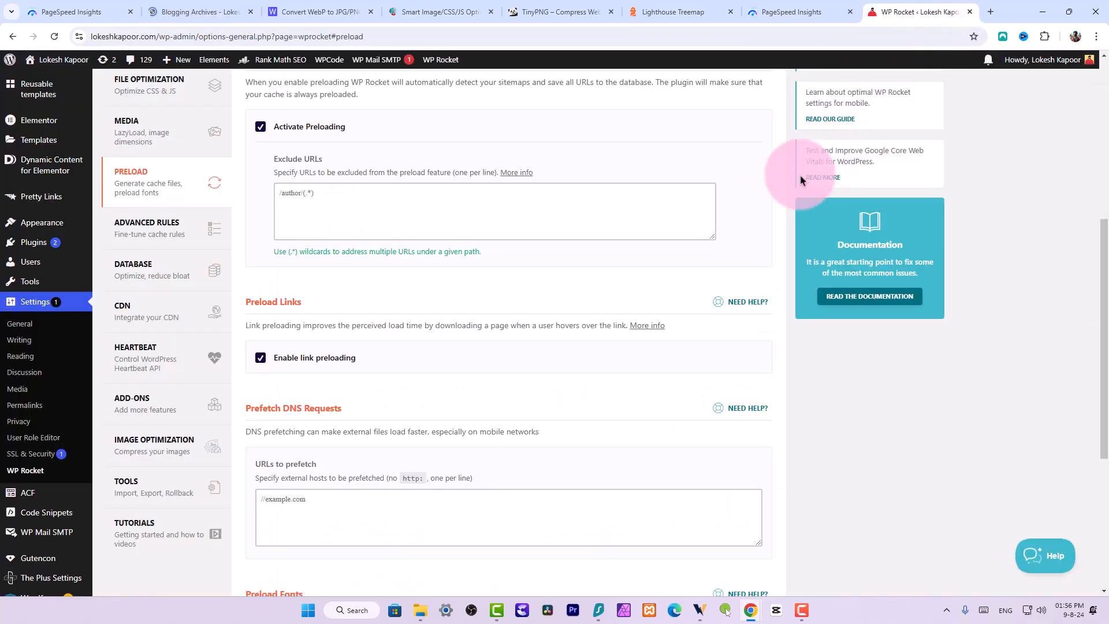
# Step: Review the cache lifespan and exclusions in Advanced Rules and the cleanup options in the Database section
pyautogui.click(130, 228)
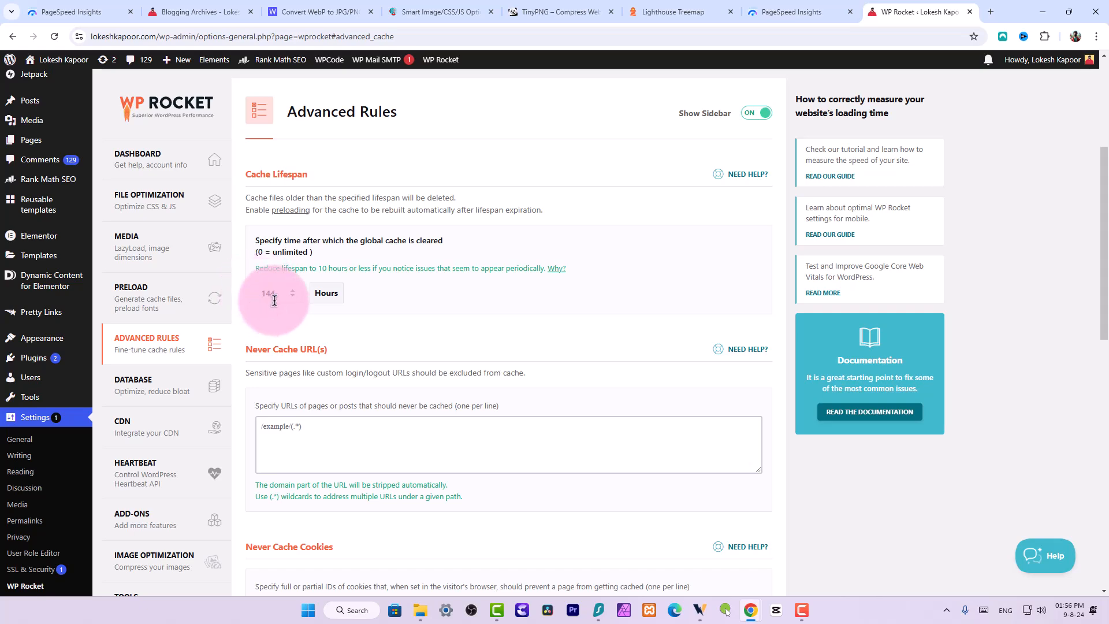
pyautogui.scroll(-1, 231, 312)
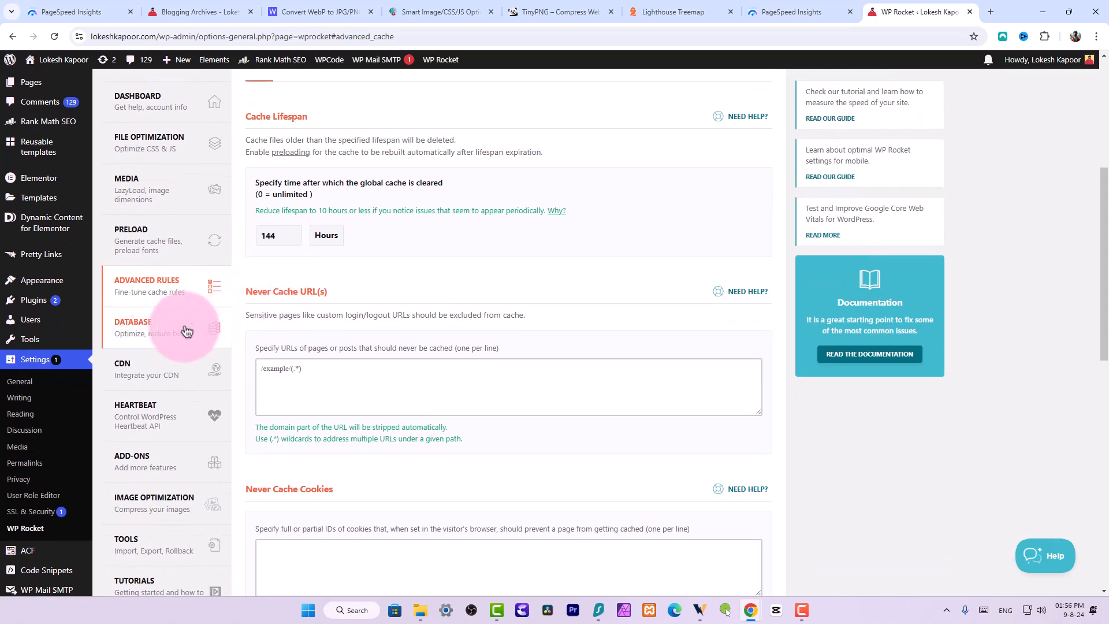
pyautogui.click(188, 327)
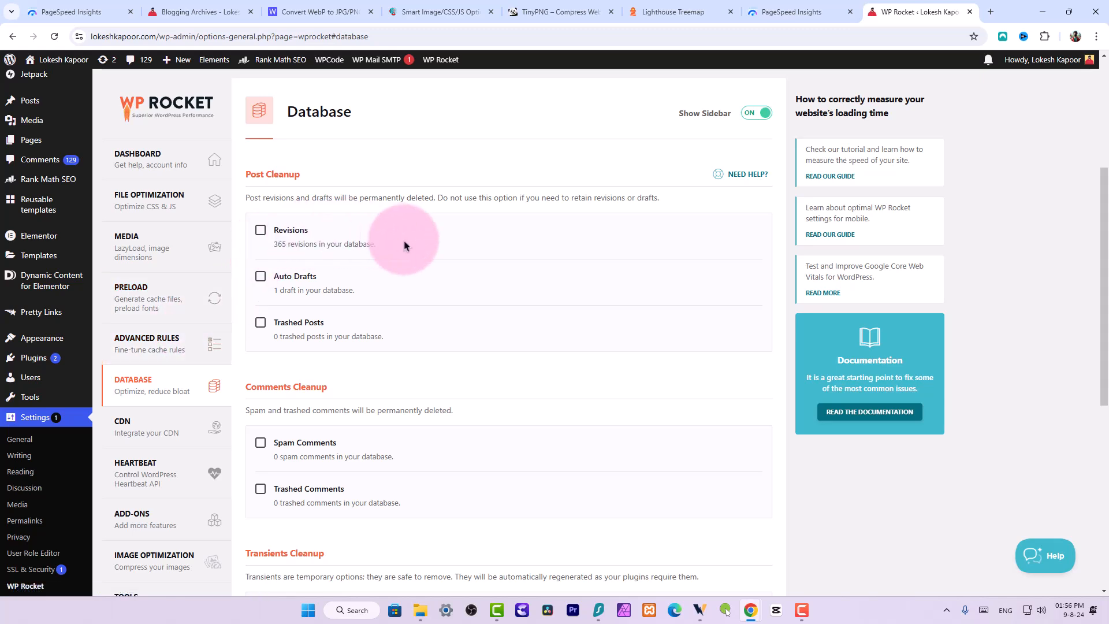
pyautogui.scroll(-2, 376, 243)
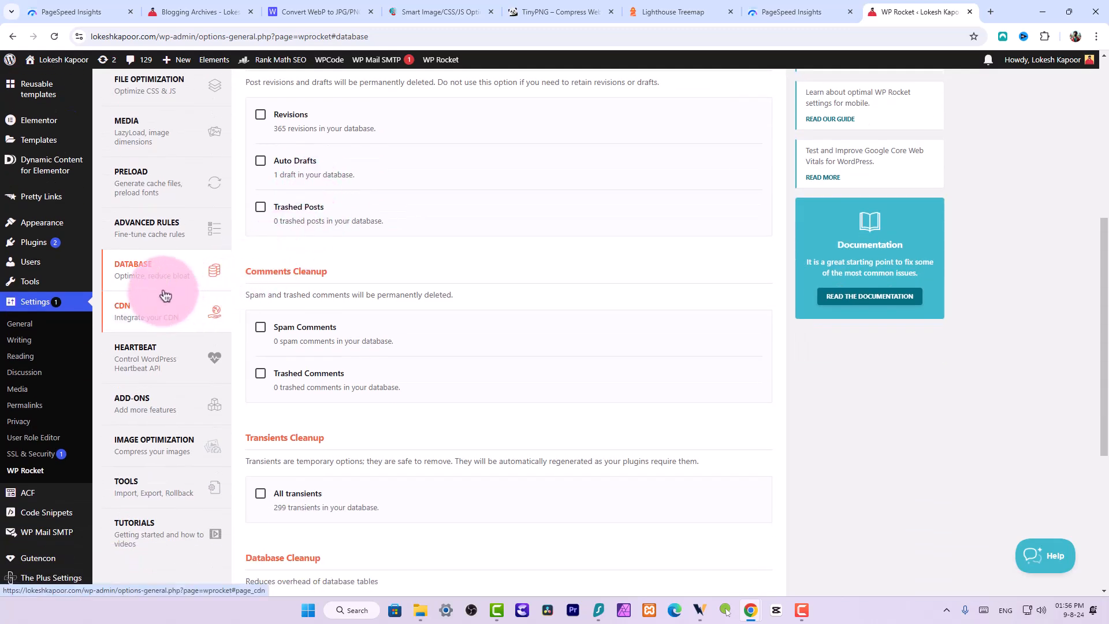
# Step: Open WP Rocket's CDN section and review the RocketCDN offer, CNAME settings and file exclusions
pyautogui.click(166, 321)
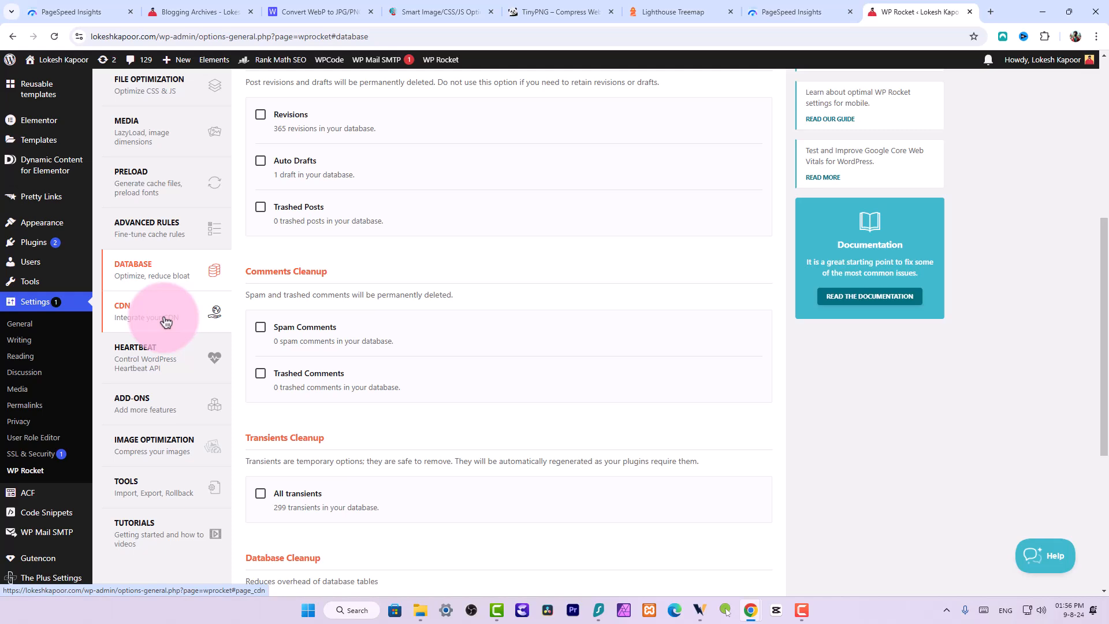
pyautogui.click(166, 321)
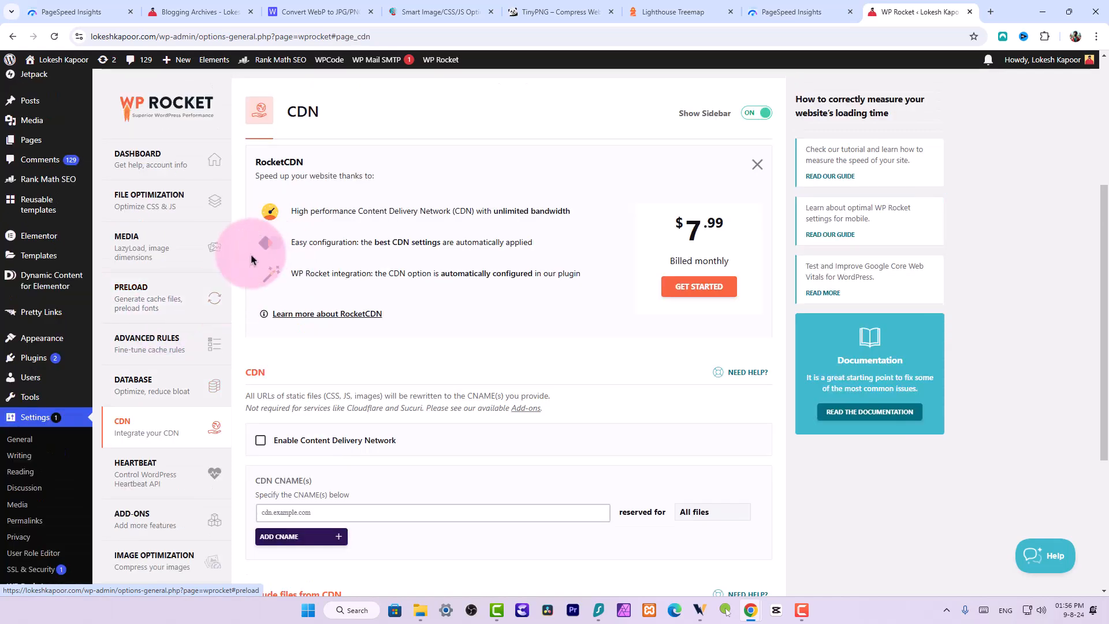
pyautogui.scroll(-3, 503, 480)
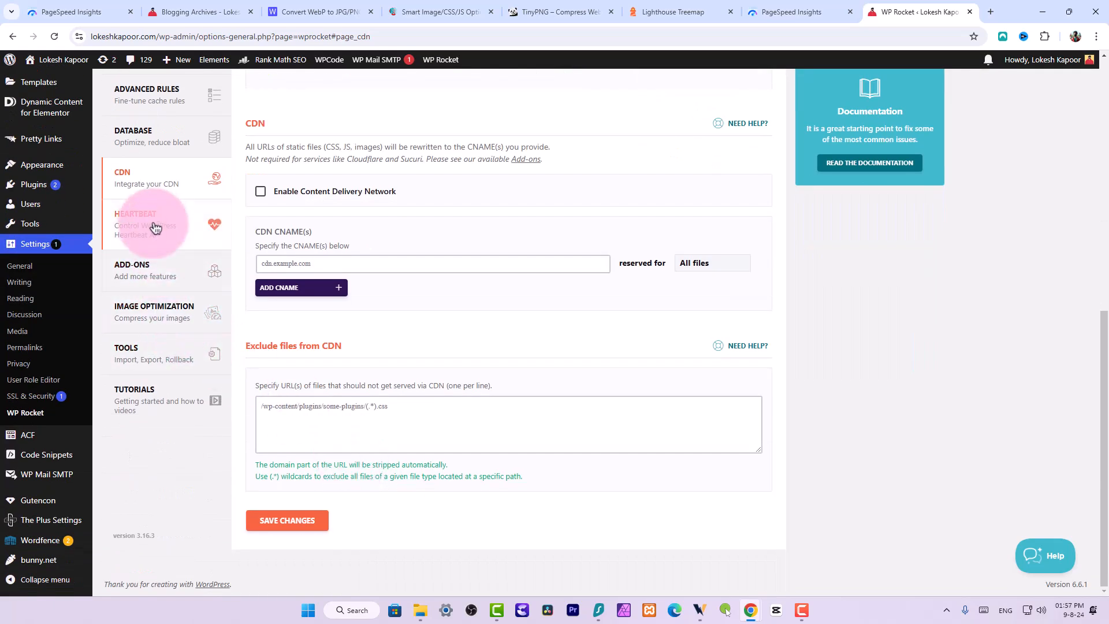
# Step: Review the Heartbeat activity settings and look through the available add-ons, including Varnish, WebP Compatibility and Cloudflare
pyautogui.click(153, 226)
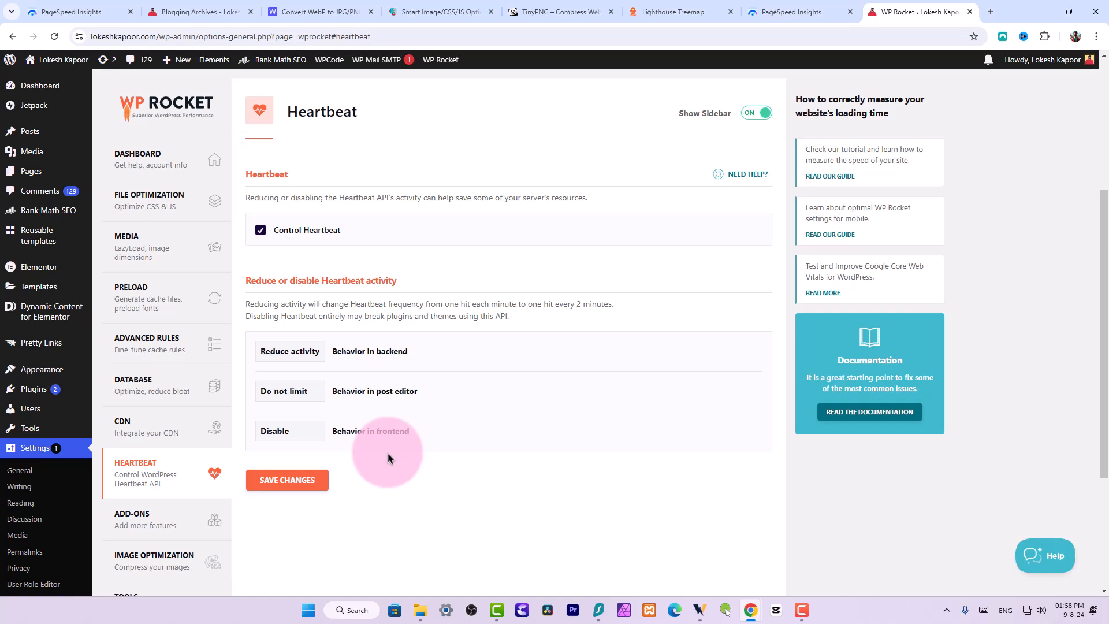
pyautogui.scroll(-3, 178, 367)
pyautogui.click(177, 367)
pyautogui.scroll(-5, 173, 370)
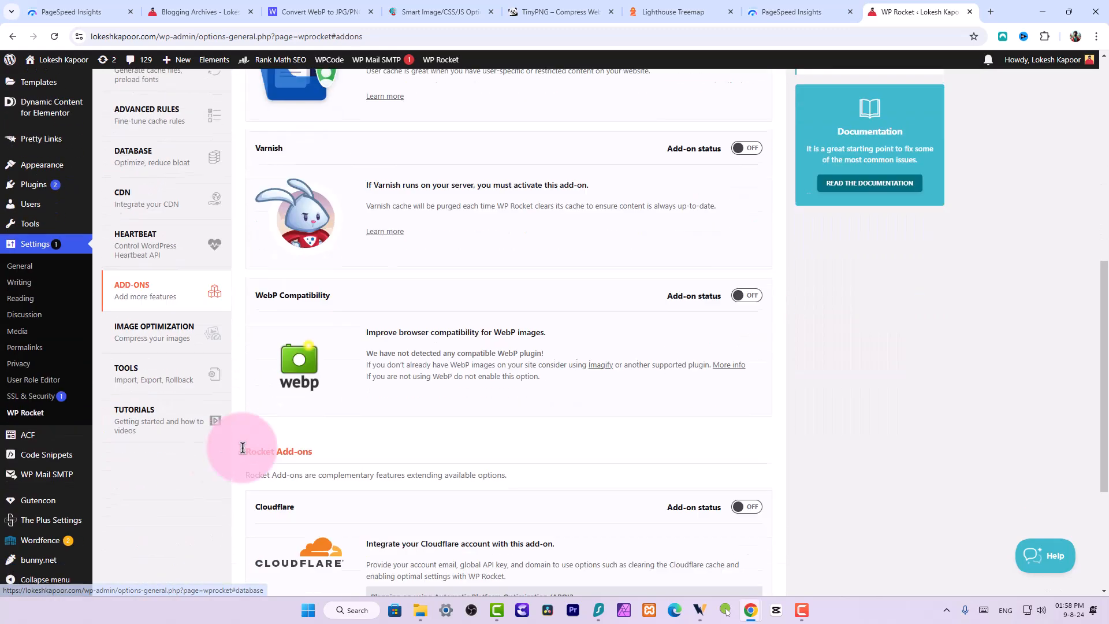
# Step: Open WP Rocket's Image Optimization section and review the Imagify plugin information
pyautogui.click(158, 338)
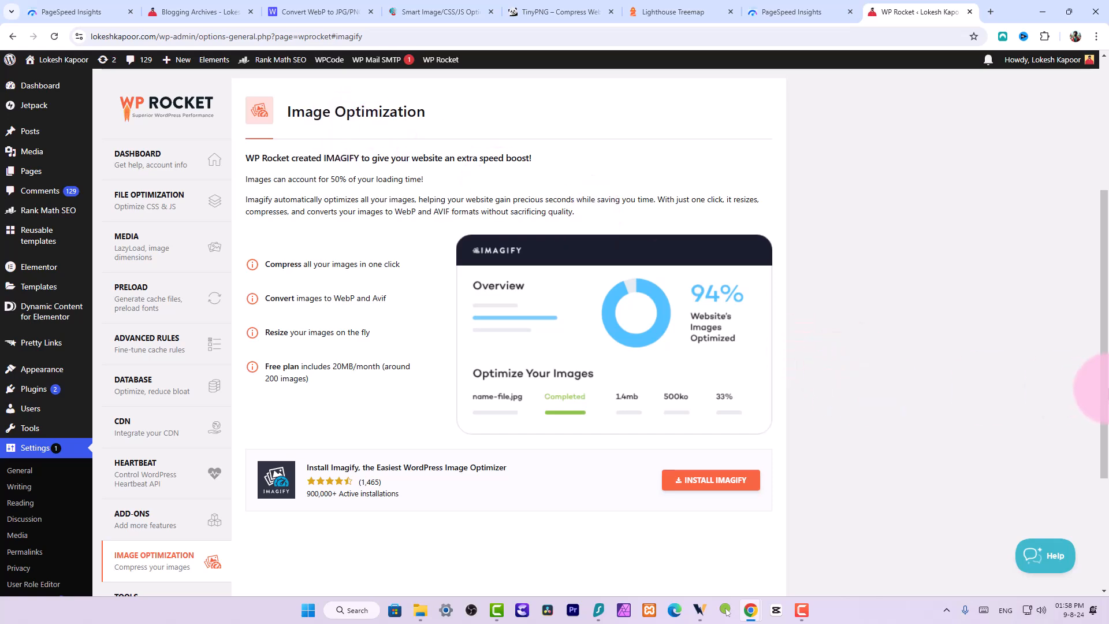
pyautogui.moveTo(1103, 381); pyautogui.dragTo(1102, 494)
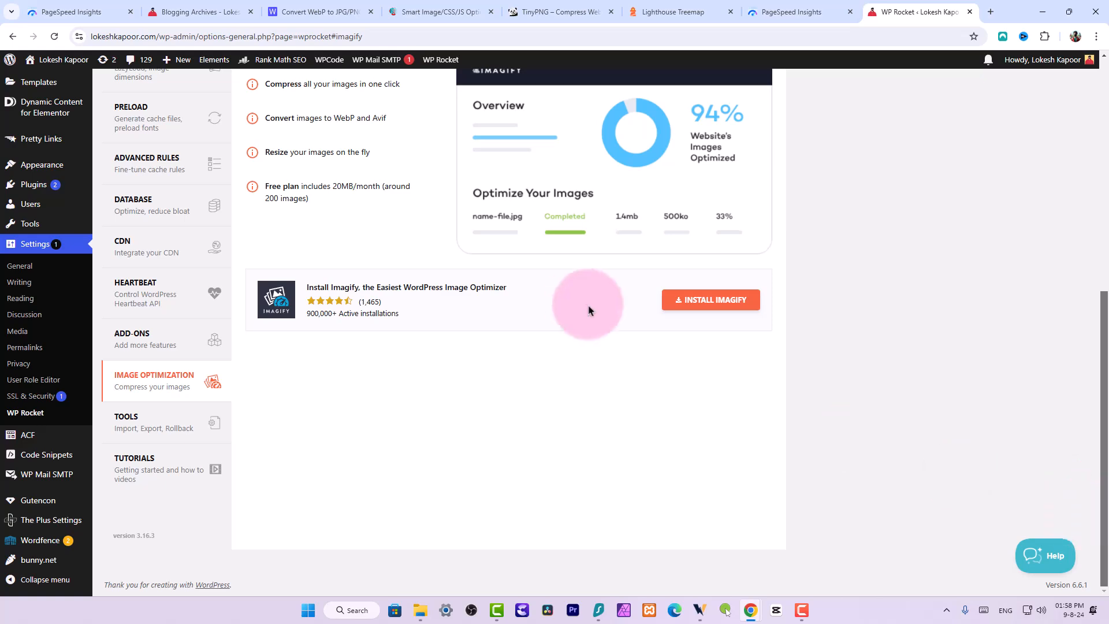
pyautogui.moveTo(1103, 338)
pyautogui.mouseDown()
pyautogui.moveTo(1103, 254)
pyautogui.moveTo(1104, 347)
pyautogui.mouseUp()
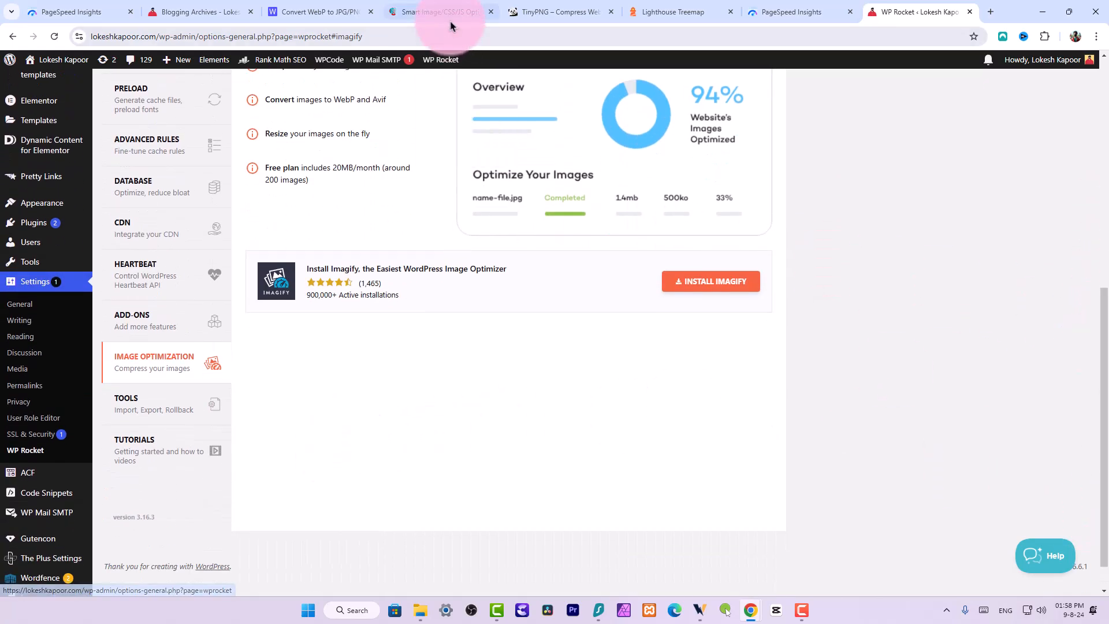
# Step: Open WP Rocket's Tools section and review the settings export's save dialog plus the import, rollback and list update options, without exporting anything
pyautogui.click(163, 401)
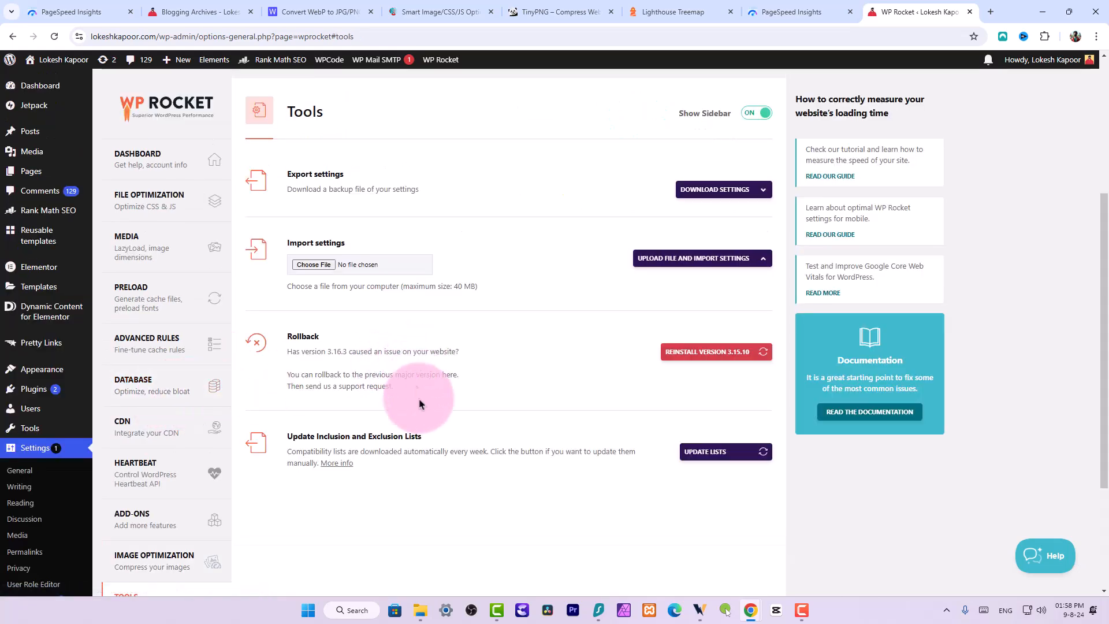
pyautogui.scroll(-2, 347, 439)
pyautogui.scroll(4, 426, 489)
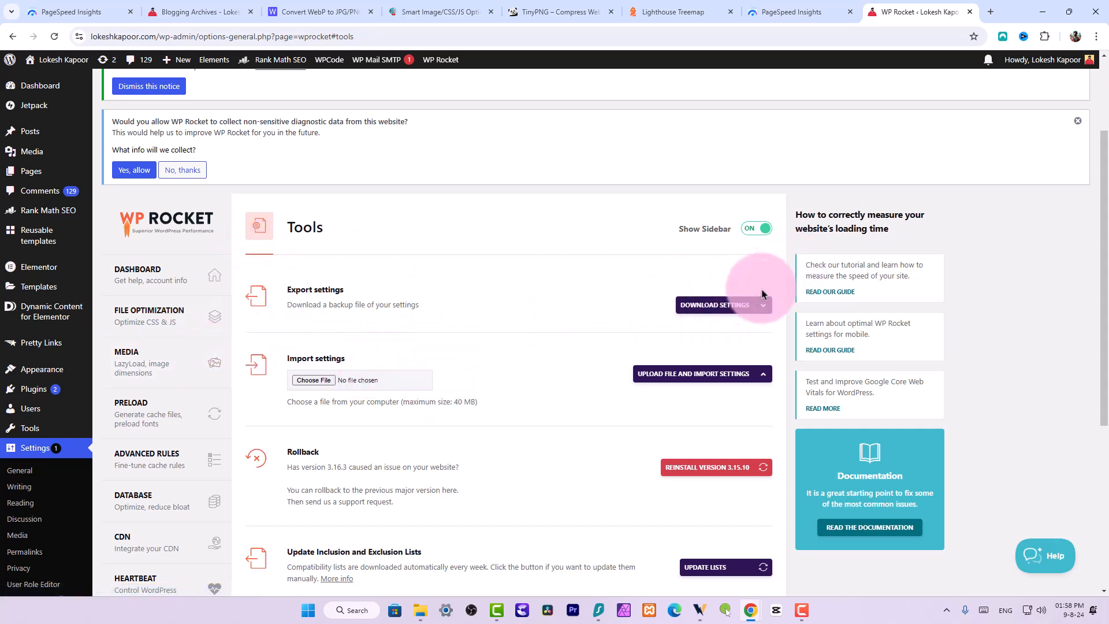
pyautogui.click(747, 305)
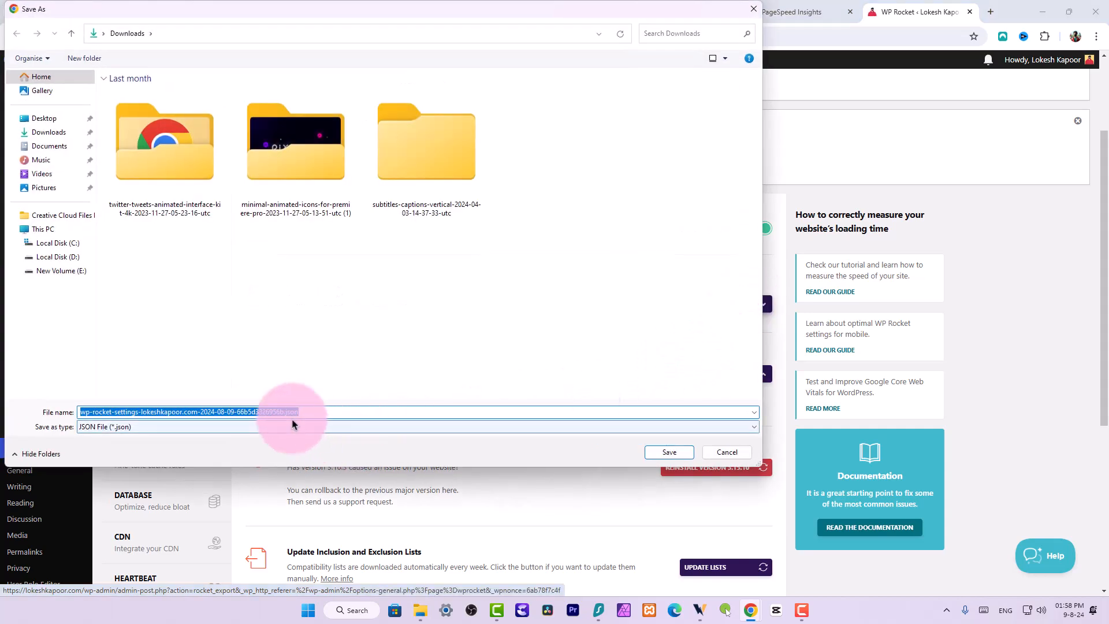
pyautogui.click(719, 455)
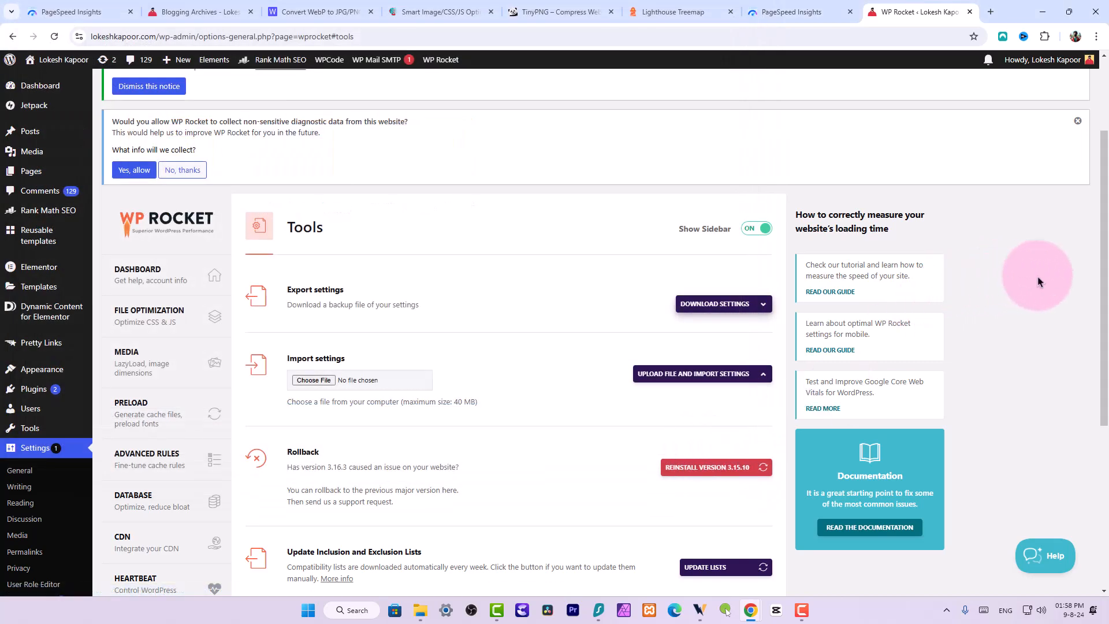
pyautogui.scroll(-3, 1039, 281)
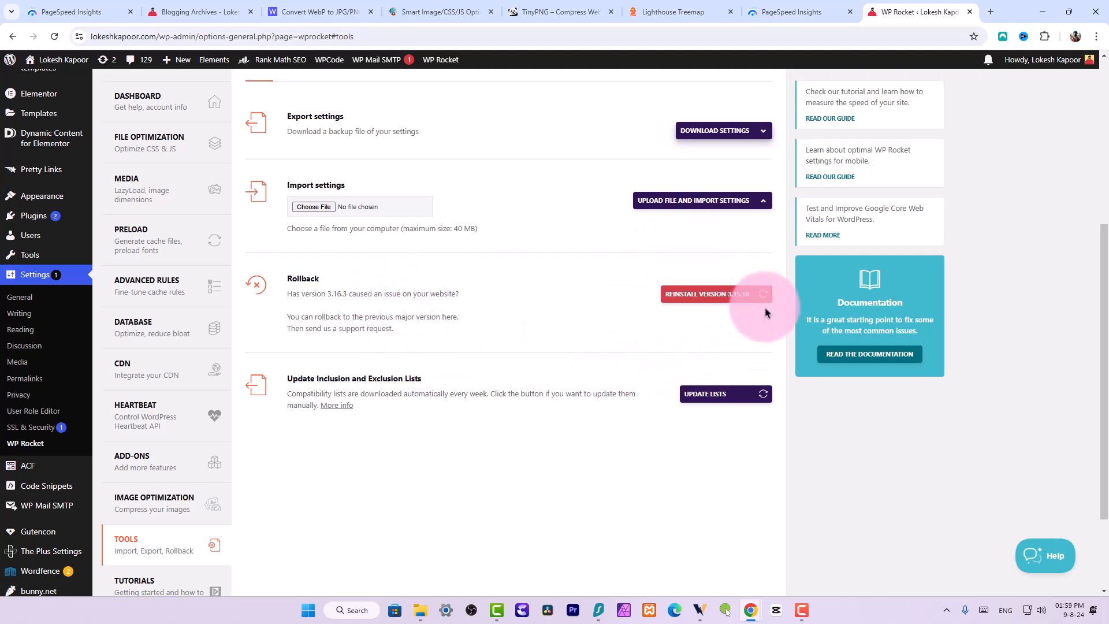
pyautogui.scroll(-2, 347, 428)
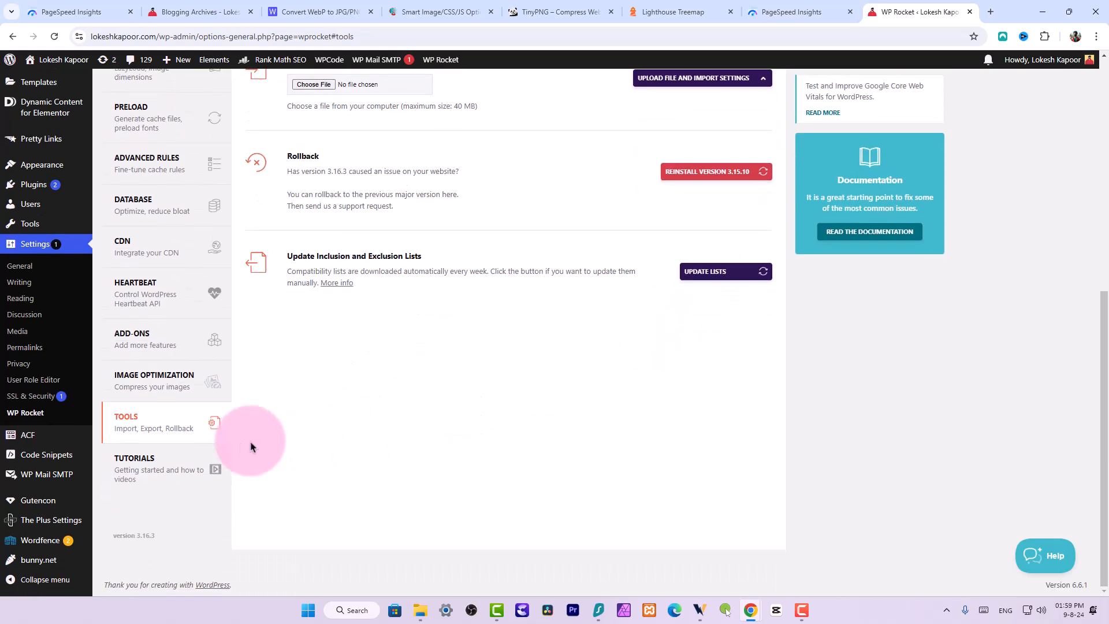
# Step: Open WP Rocket's Tutorials section and look through the getting started, Core Web Vitals, troubleshooting and add-on videos
pyautogui.click(193, 451)
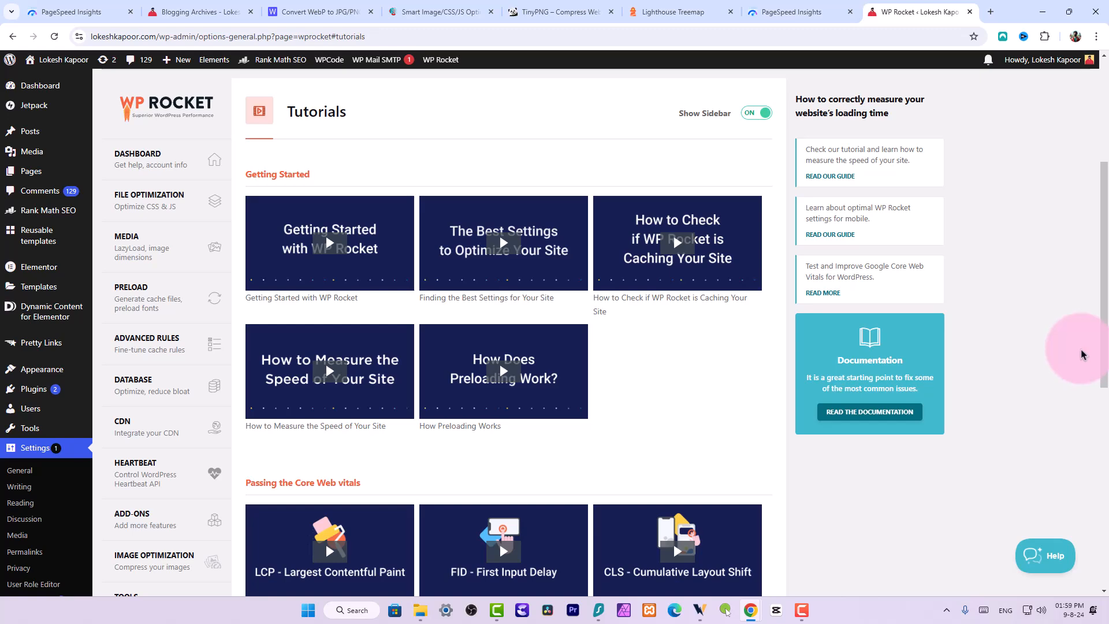
pyautogui.moveTo(1101, 309); pyautogui.dragTo(1102, 540)
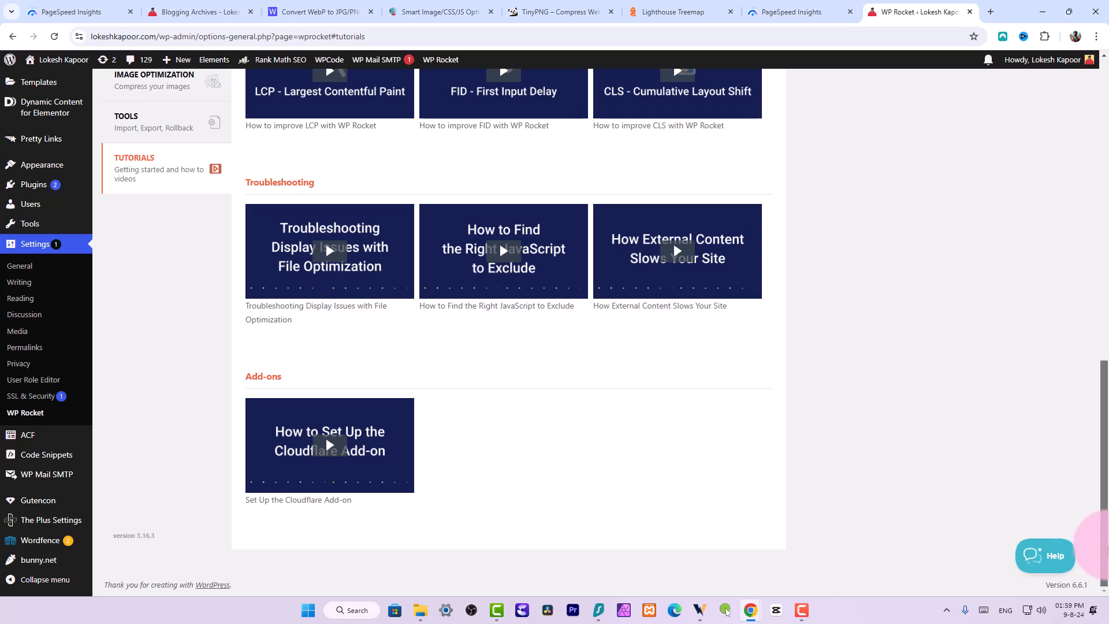
pyautogui.moveTo(1101, 485); pyautogui.dragTo(1101, 183)
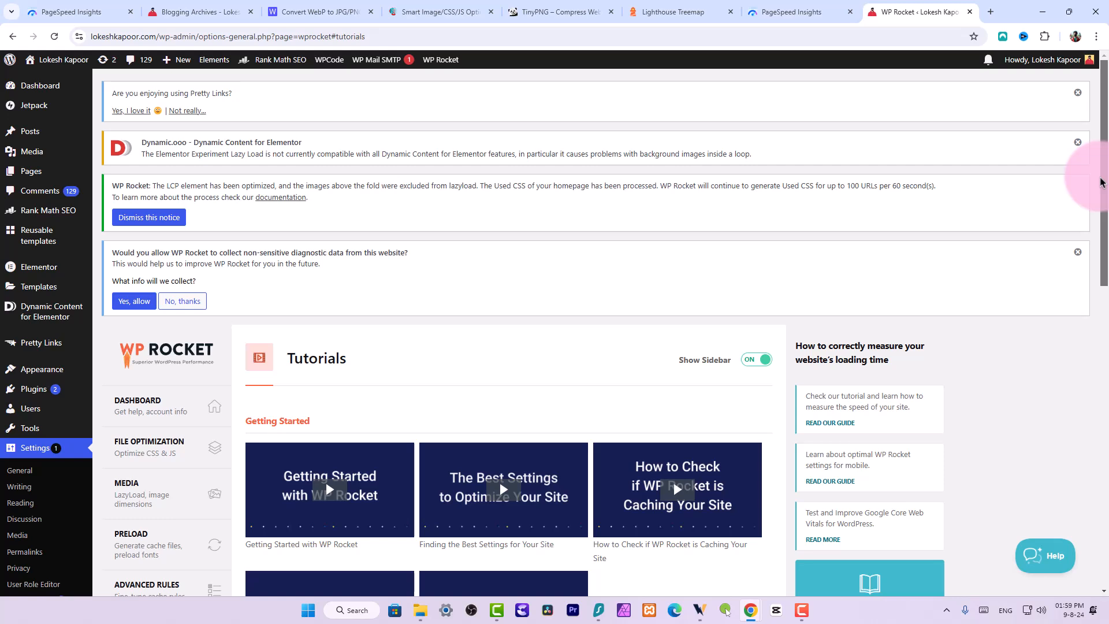
pyautogui.click(802, 610)
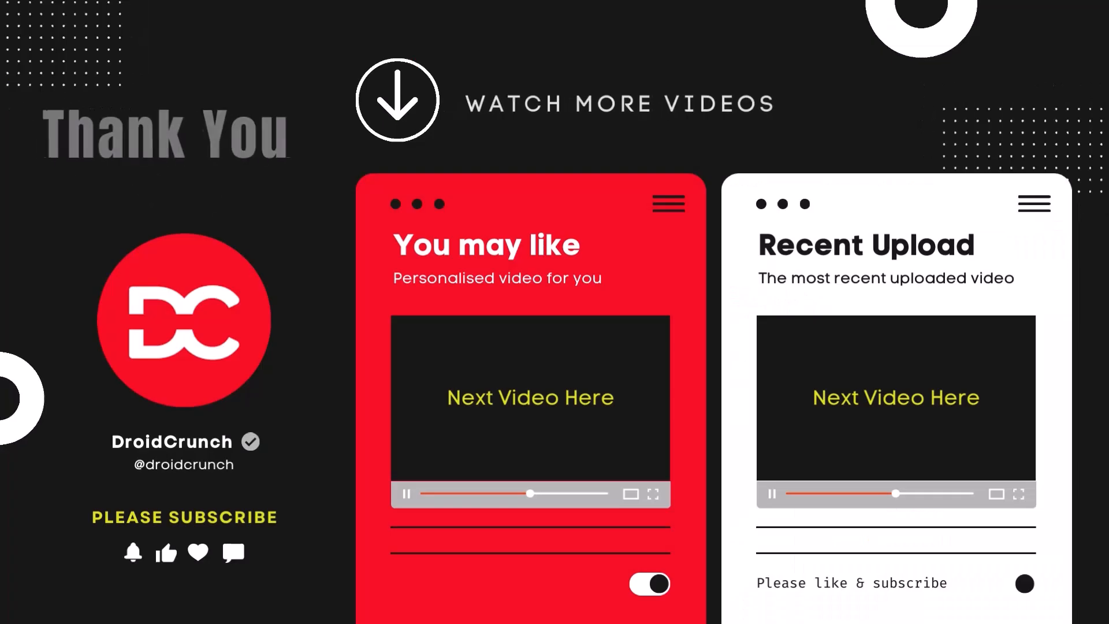